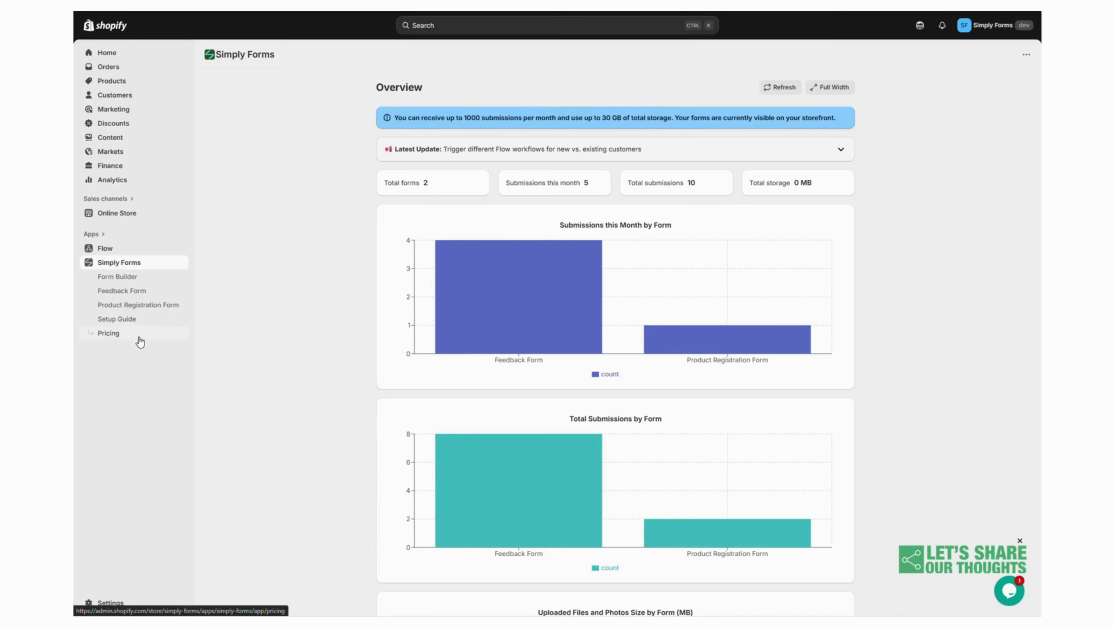
Create a new blank form named Warranty Claim in the Form Builder
left_click(131, 281)
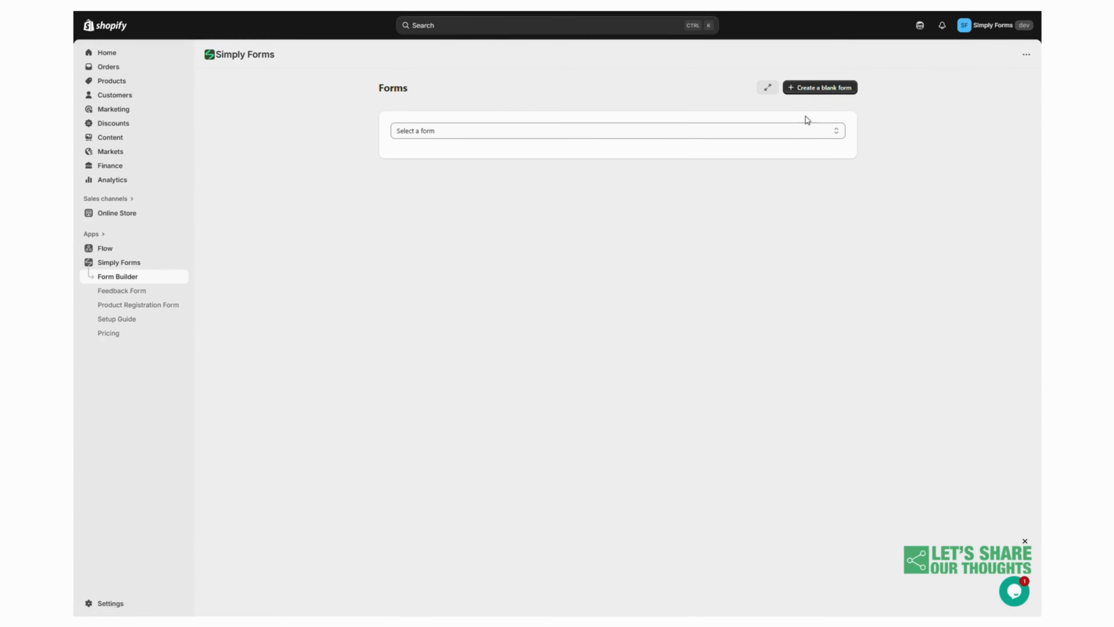
left_click(802, 93)
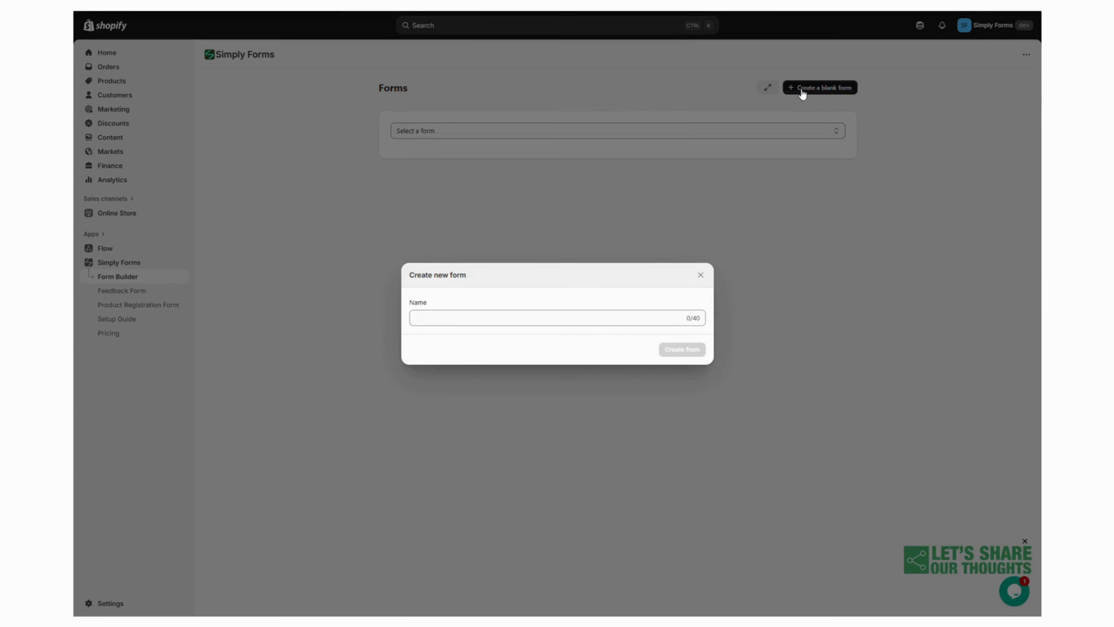
type("Warranty Claim")
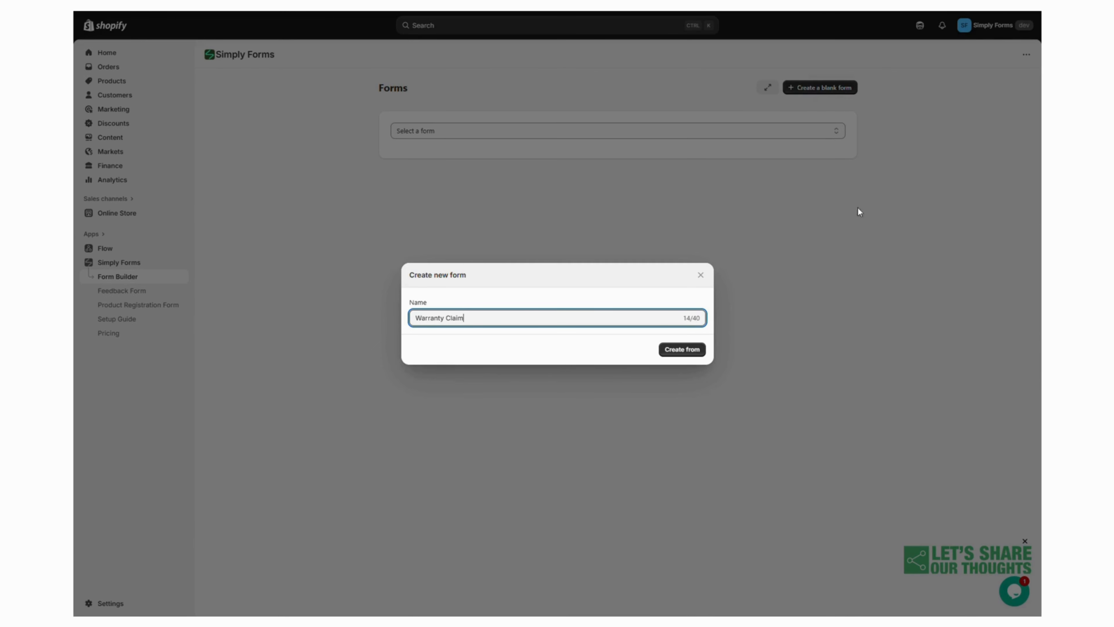
left_click(682, 353)
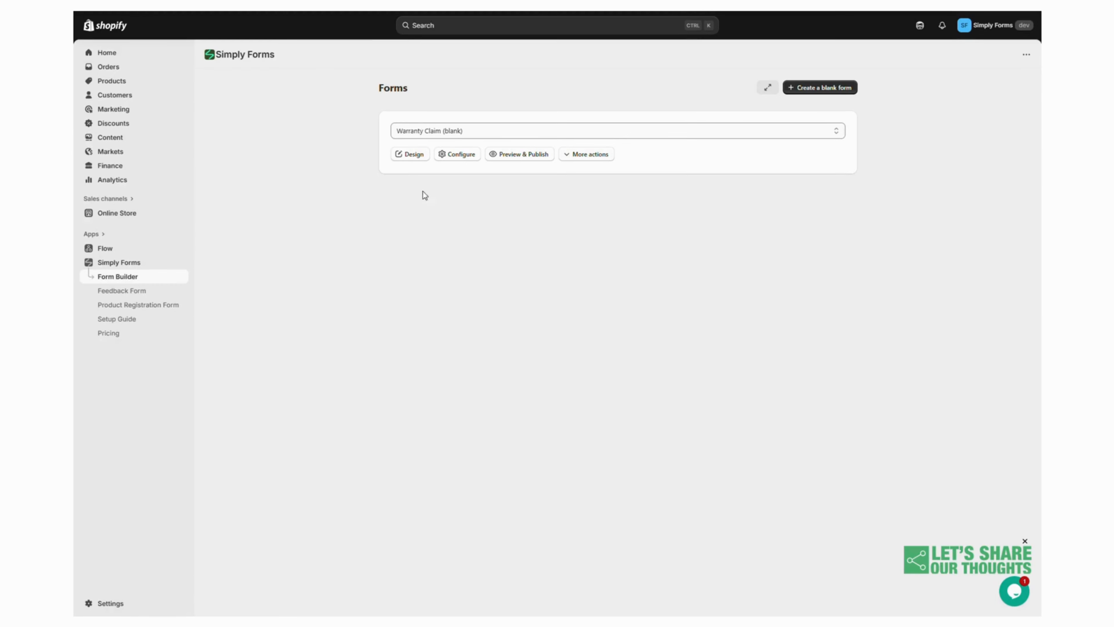
Open the form's design view and pin the toolbox
left_click(410, 154)
scroll(570, 372, "down", 5)
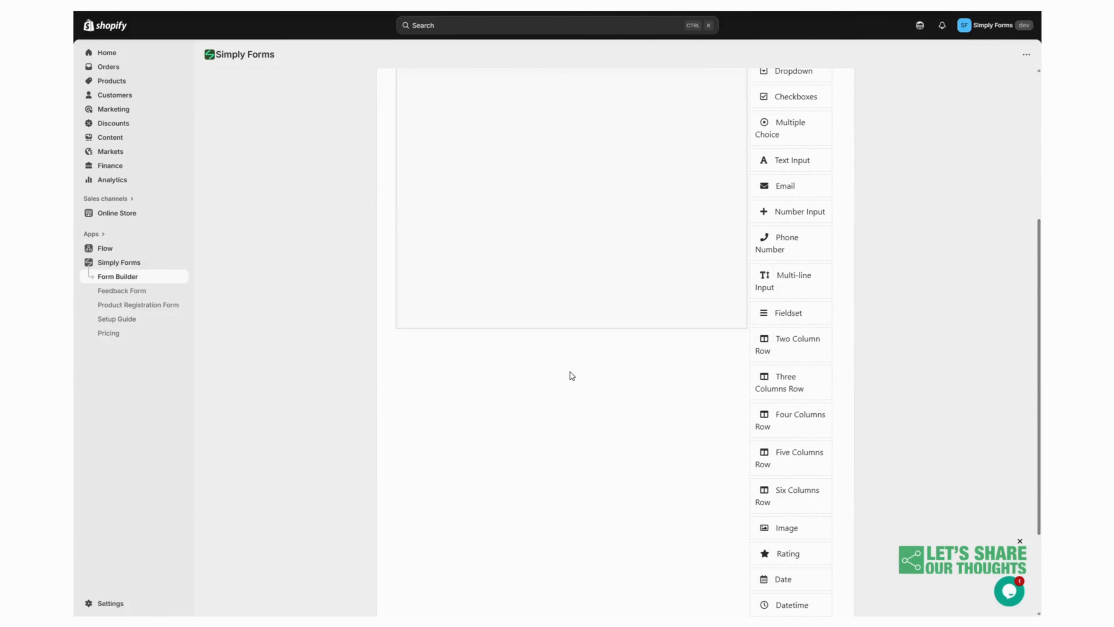
scroll(571, 372, "up", 5)
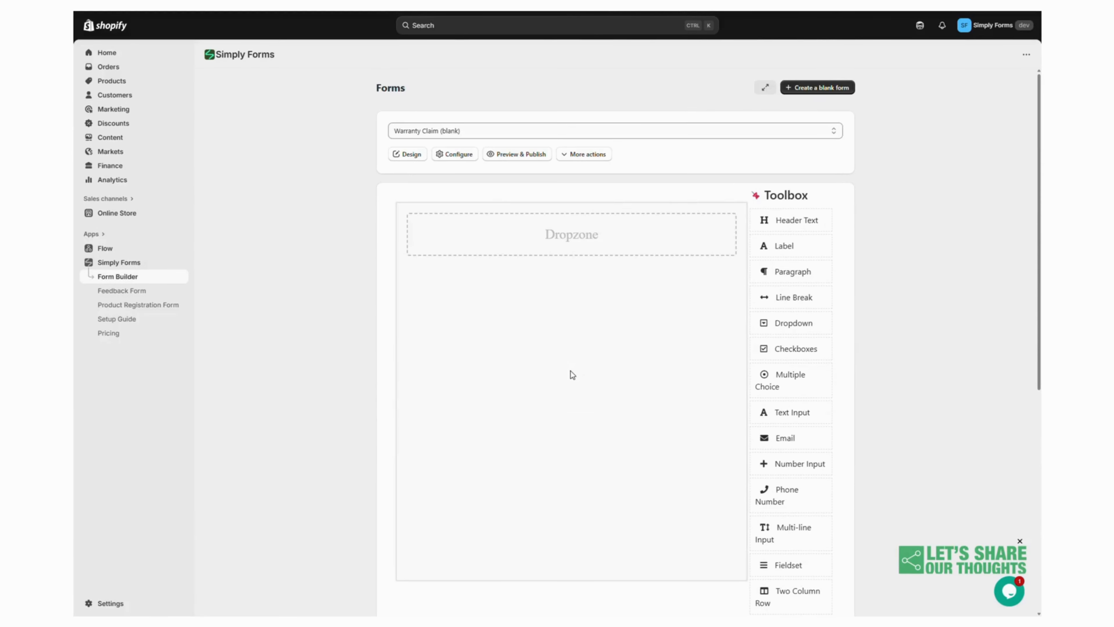
left_click(756, 196)
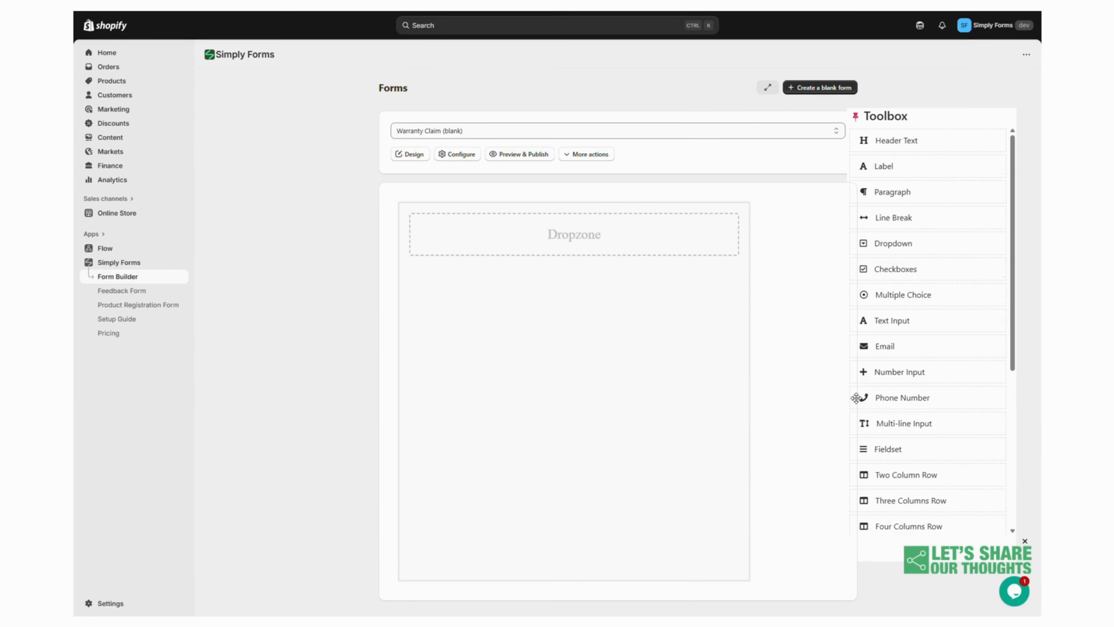
Add a two-column row to the form and fill it with name and Email fields
scroll(859, 395, "down", 3)
left_click(897, 327)
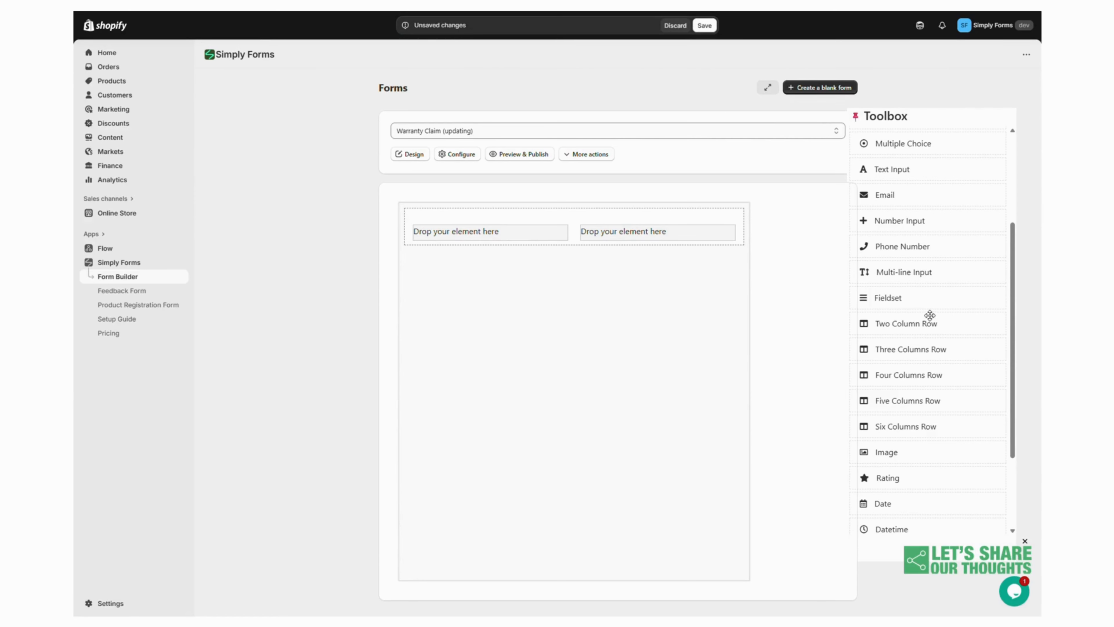
scroll(925, 316, "up", 3)
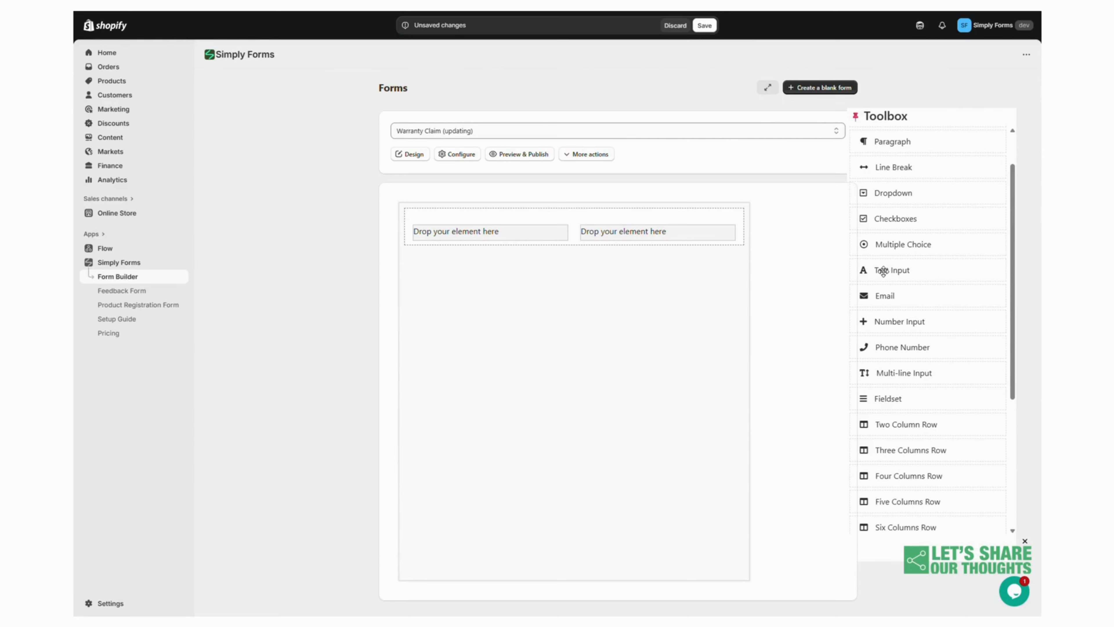
left_click_drag(882, 271, 495, 233)
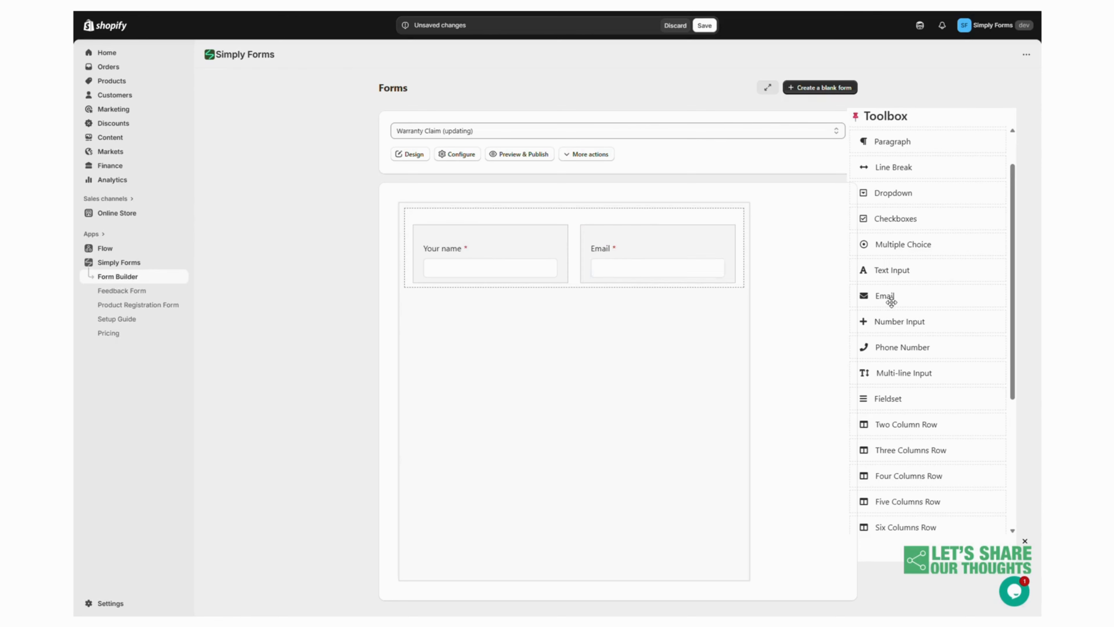
Add a dropdown field below the row and label it Product
scroll(891, 298, "up", 2)
left_click(889, 245)
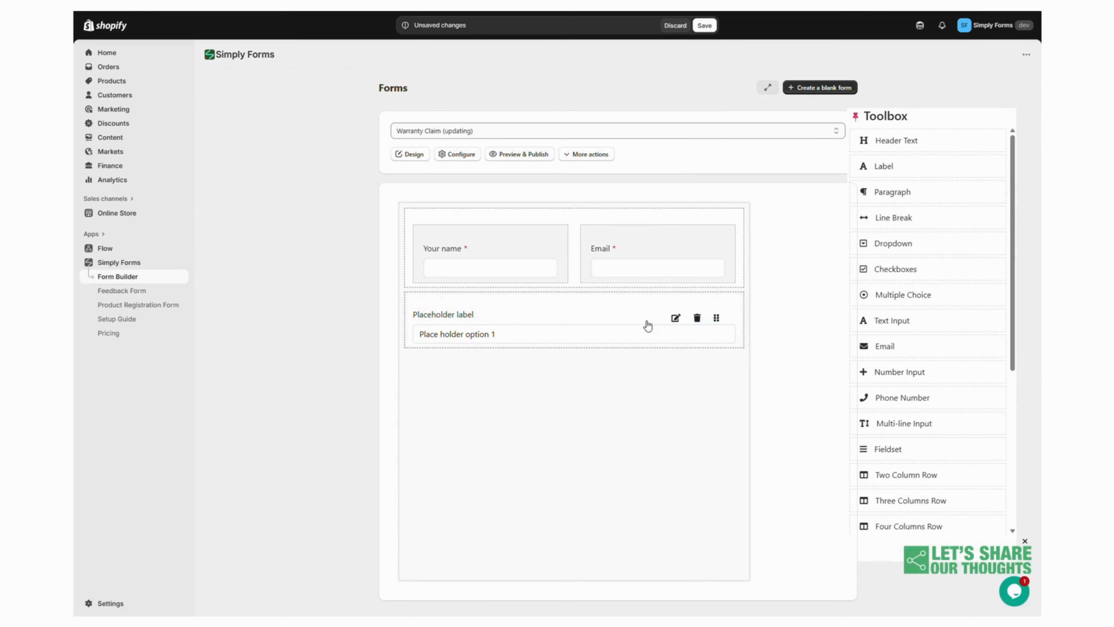
left_click(675, 318)
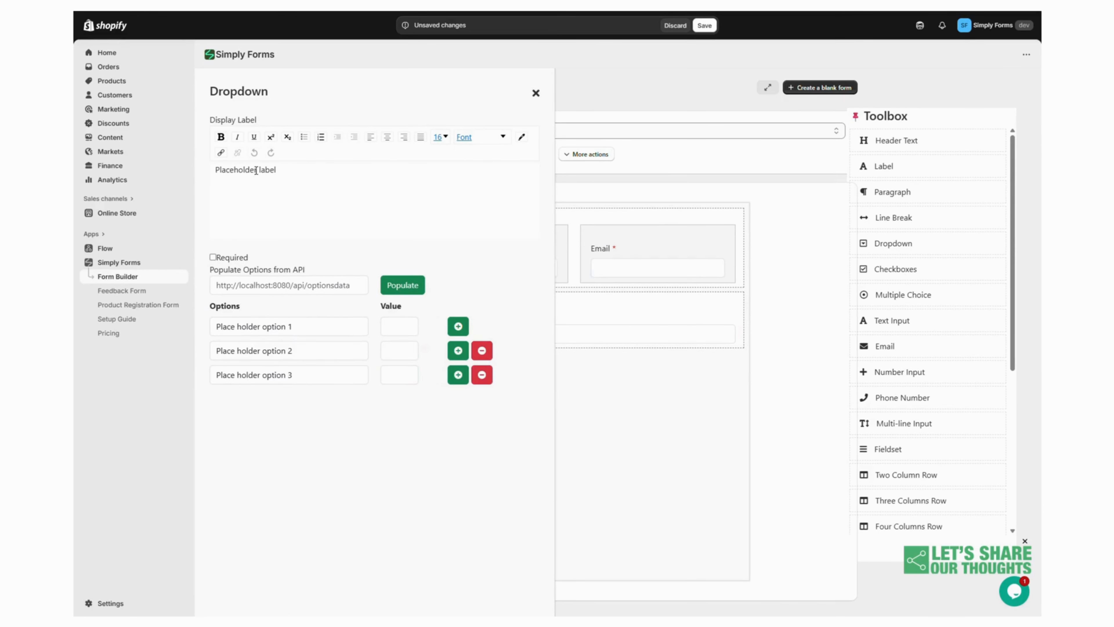
triple_click(256, 171)
type("Product")
Make the Product dropdown required and populate its options from api/products
left_click(215, 257)
left_click(263, 286)
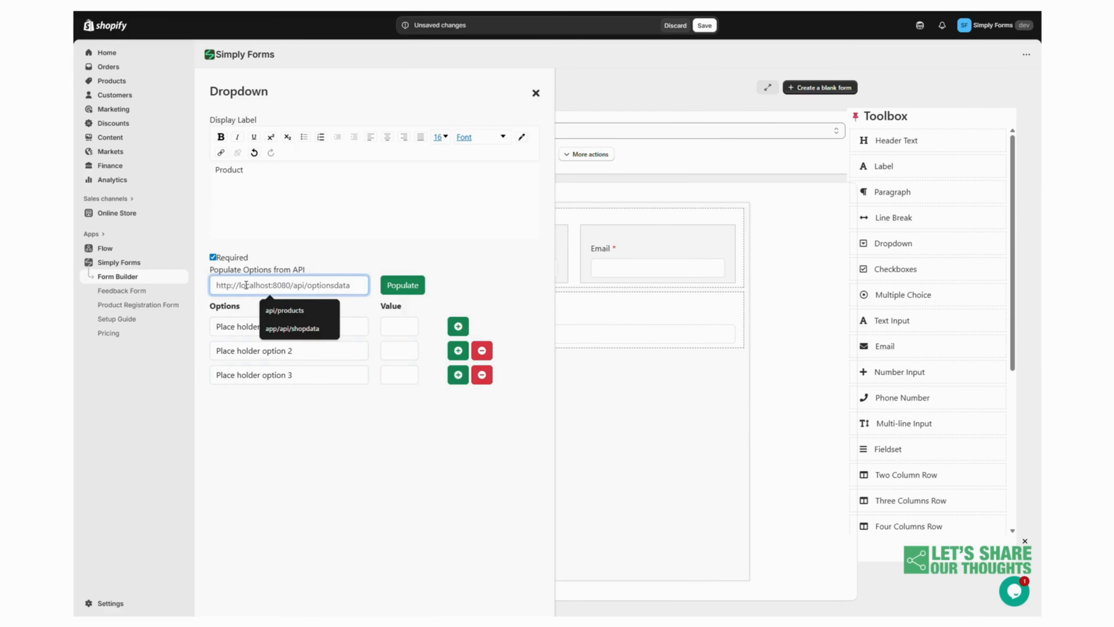
left_click(285, 311)
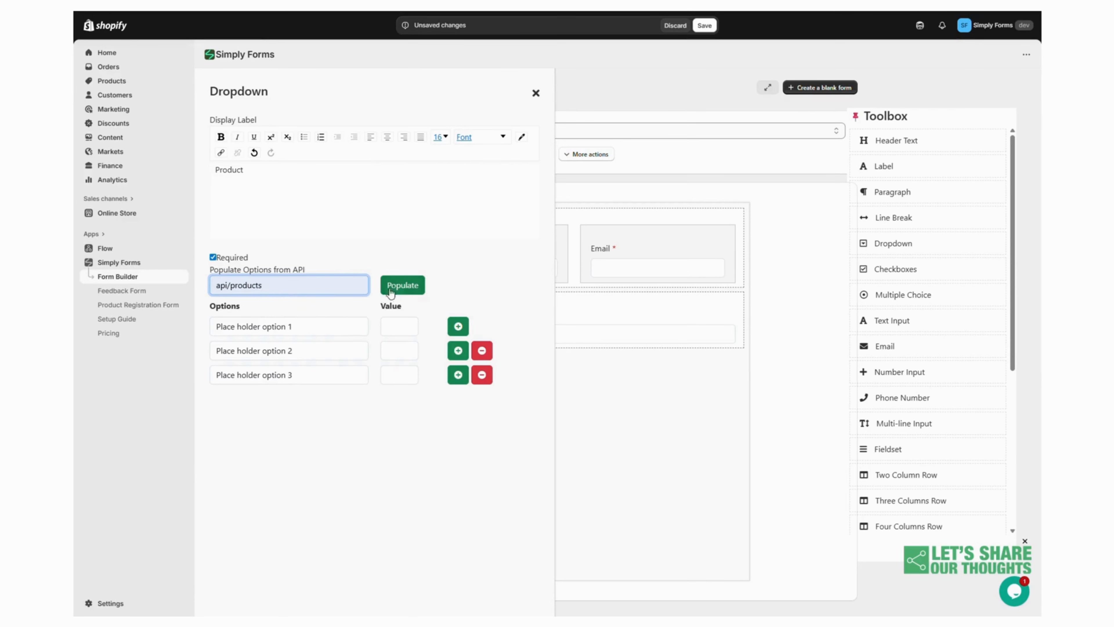
left_click(402, 289)
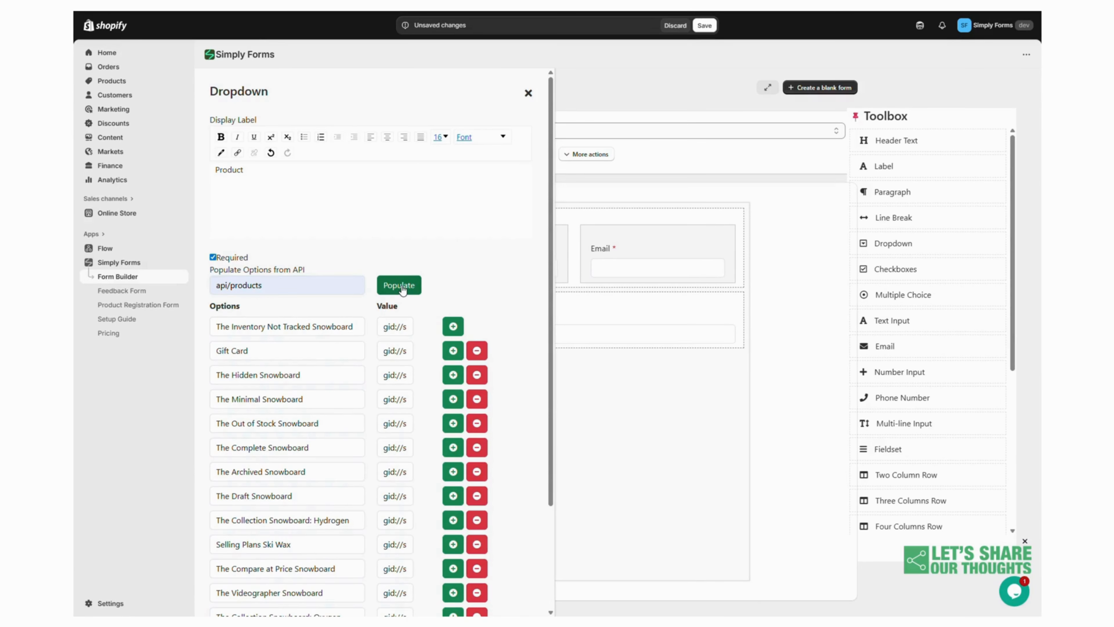
Clear the text and value of the first dropdown option
triple_click(337, 327)
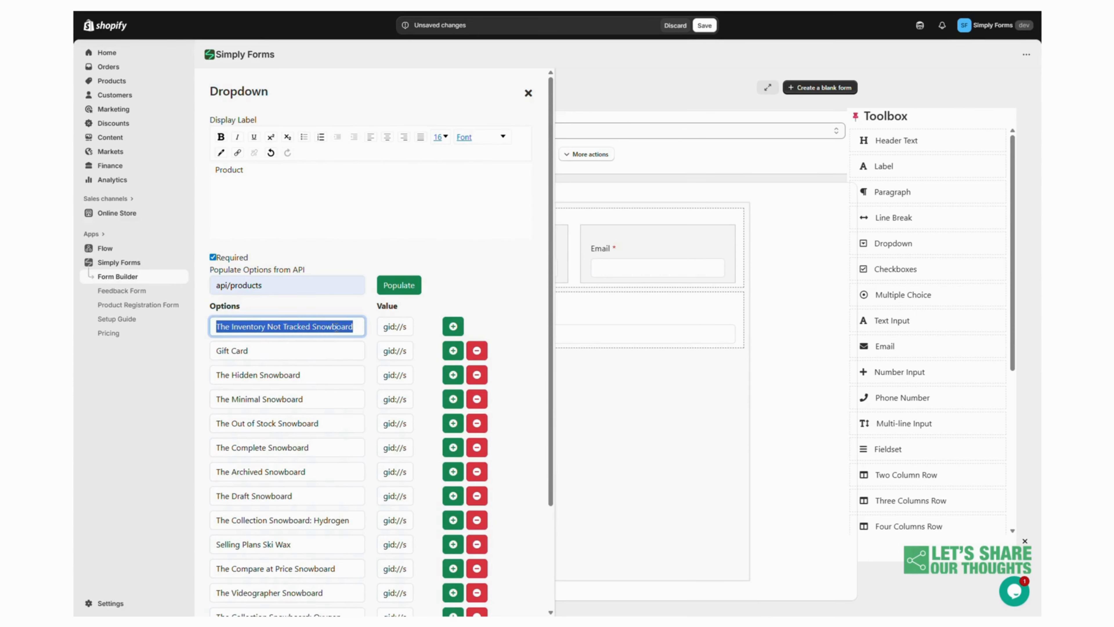
key("BackSpace")
triple_click(390, 331)
key("BackSpace")
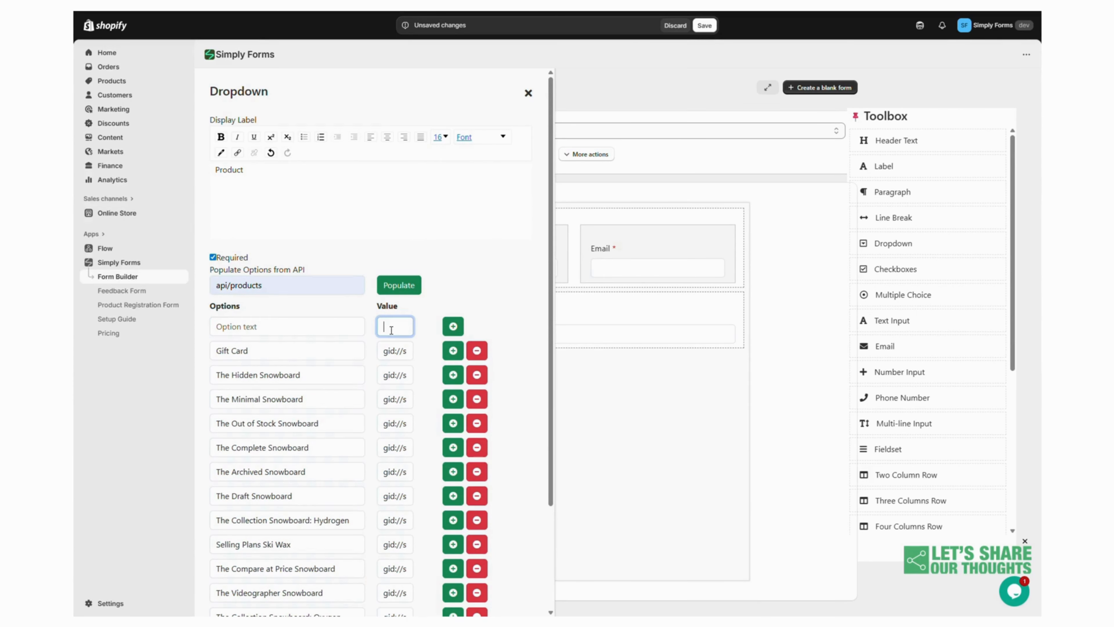
Remove the Gift Card, Out of Stock, Archived, Draft and Selling Plans Ski Wax options, then close the editor
left_click(477, 350)
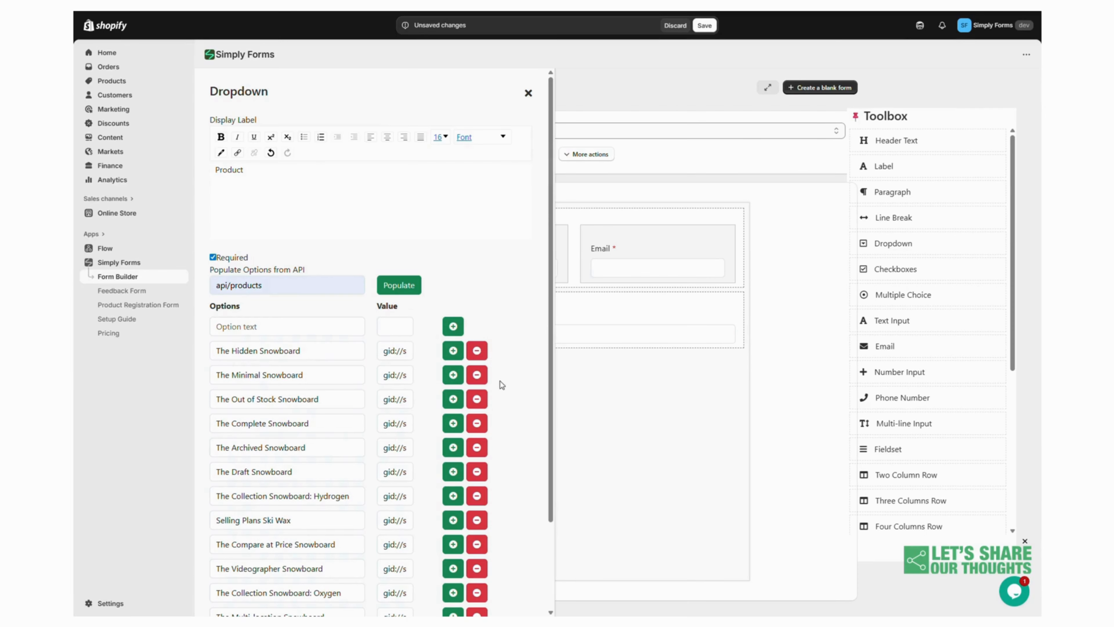
left_click(477, 399)
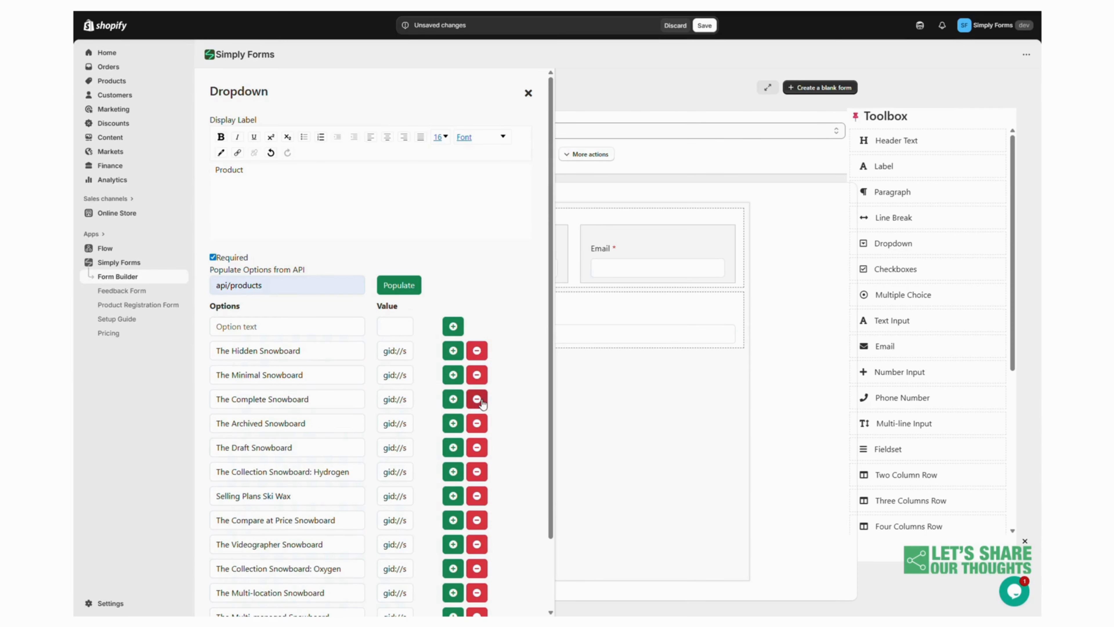
left_click(478, 424)
left_click(479, 428)
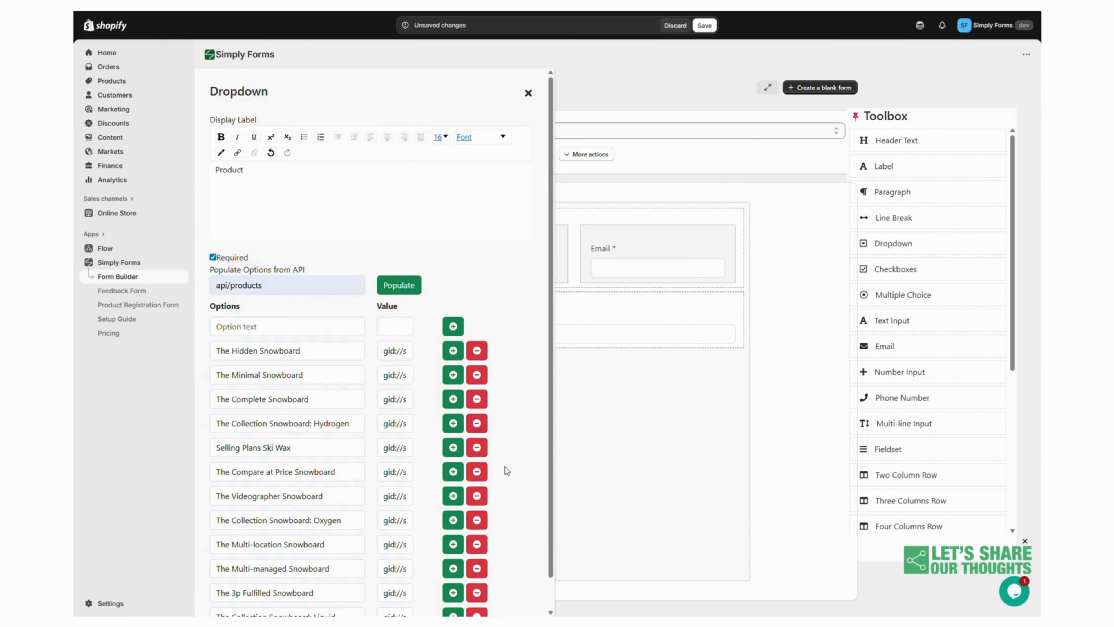
left_click(477, 447)
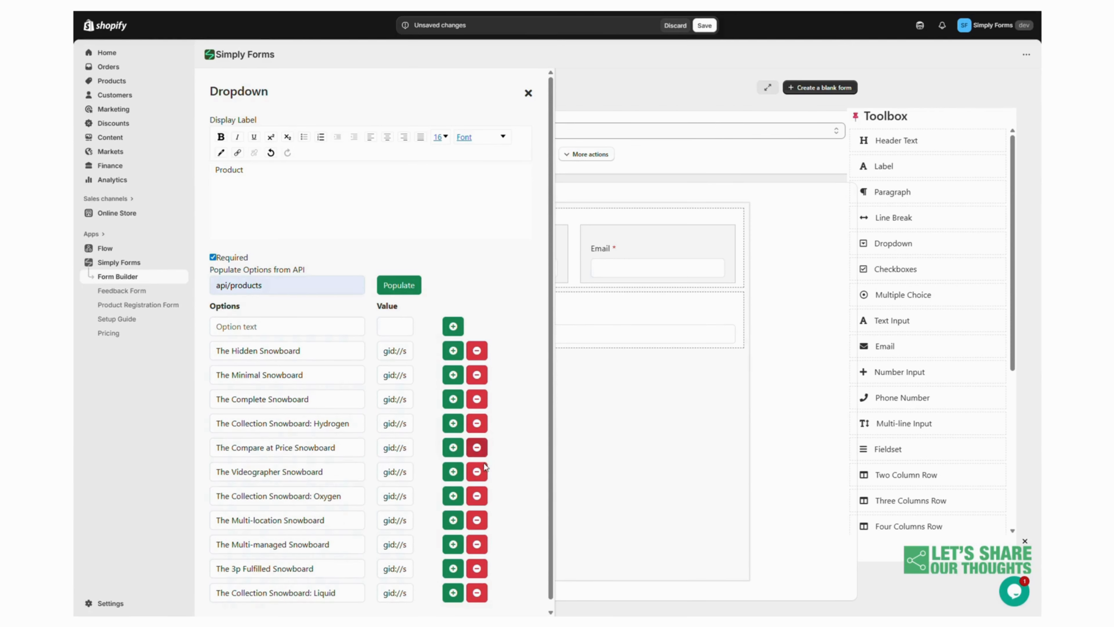
left_click(528, 94)
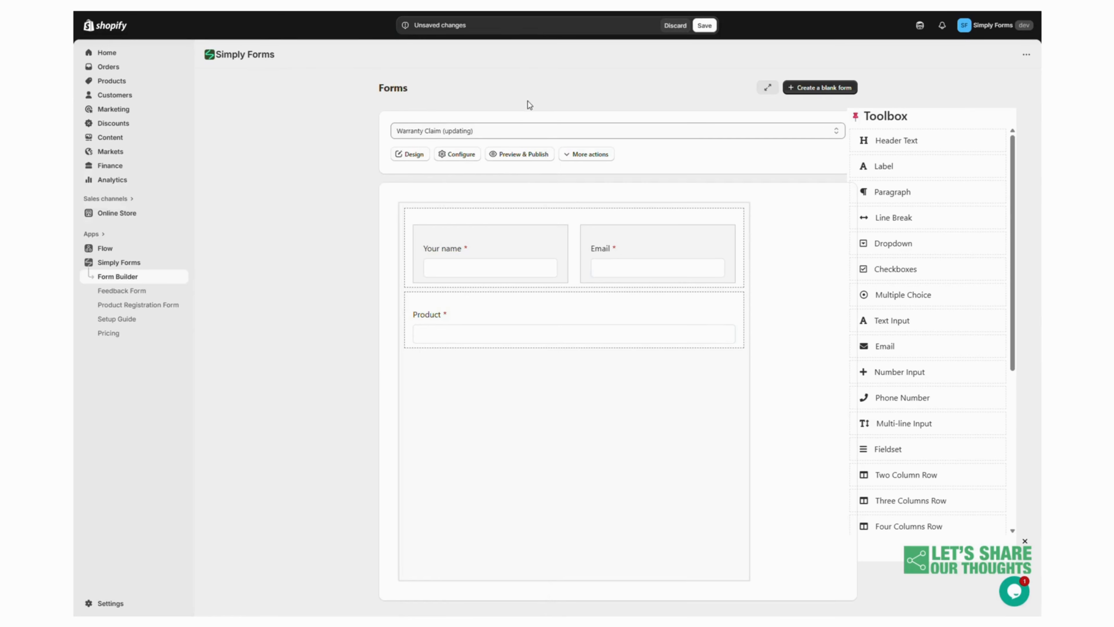
Preview the form and inspect the Product dropdown's option list
left_click(529, 154)
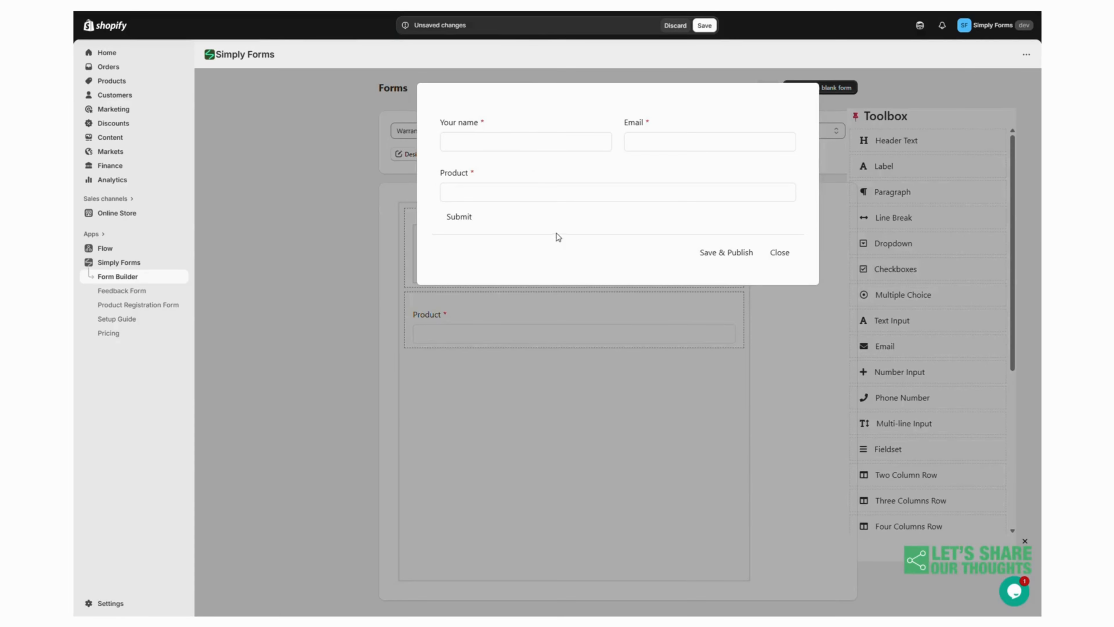
left_click(524, 195)
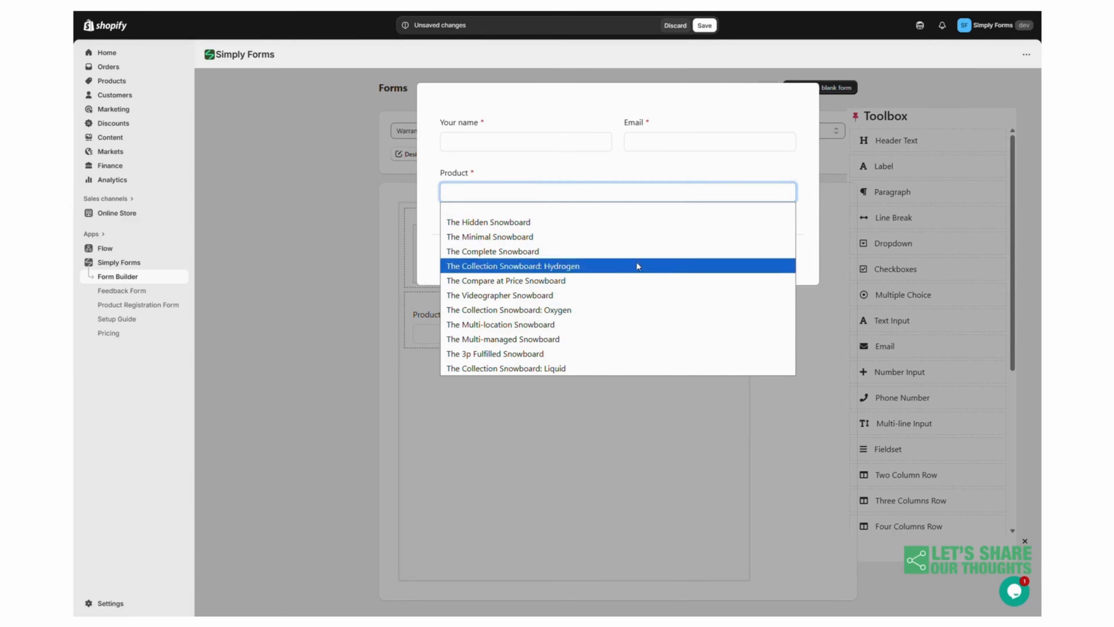
left_click(670, 174)
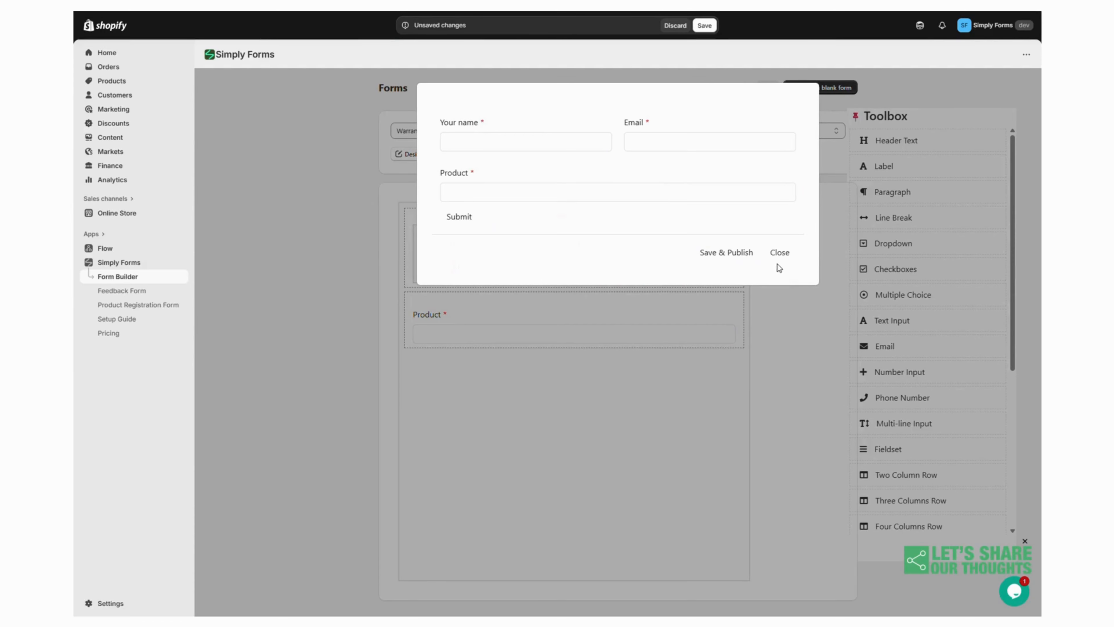
left_click(778, 253)
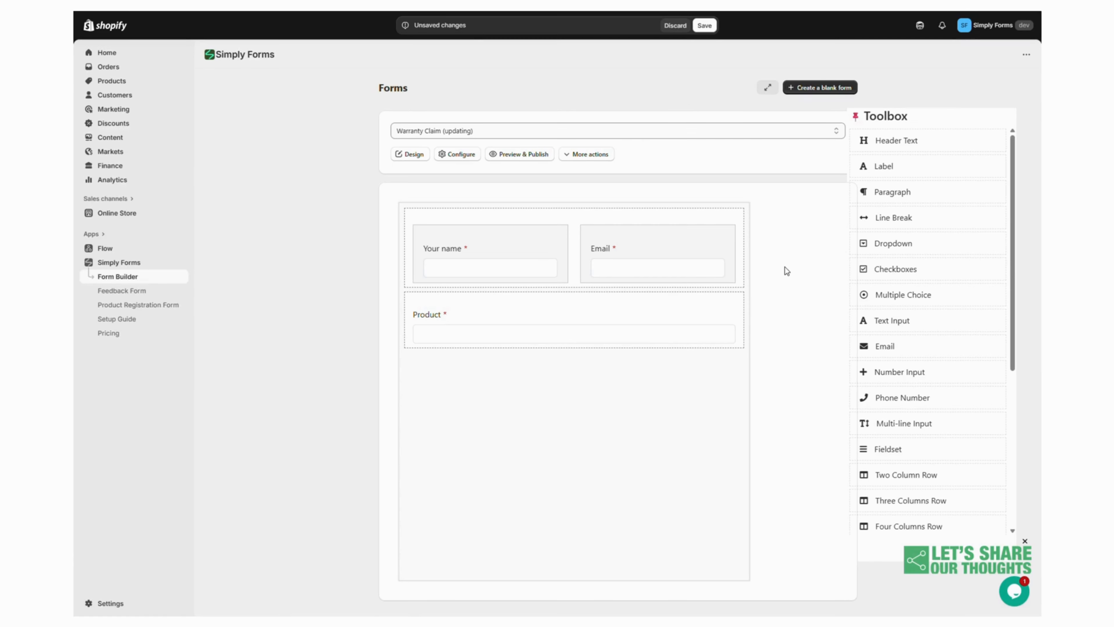
Add a text input below Product and label it Serial number
left_click_drag(901, 324, 570, 382)
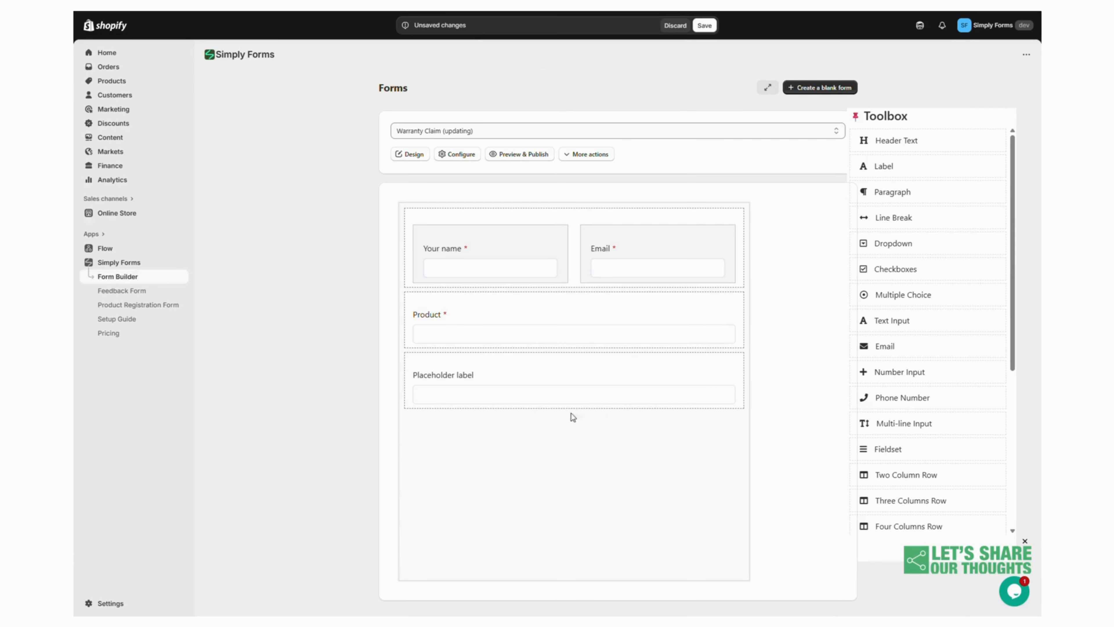
left_click(675, 379)
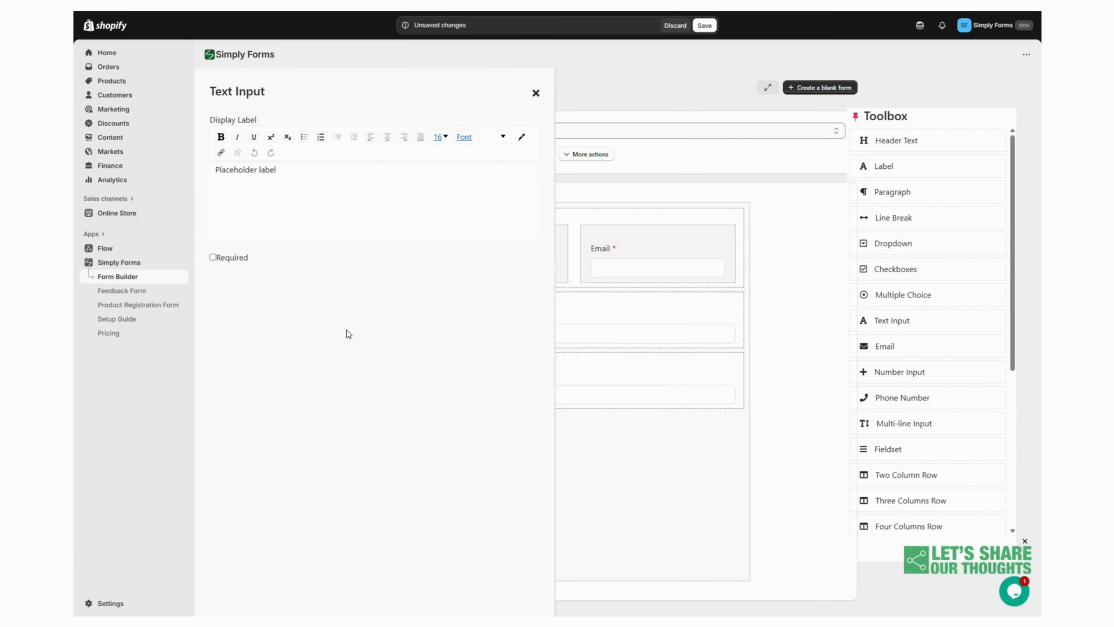
triple_click(248, 169)
type("Serial number")
left_click(537, 94)
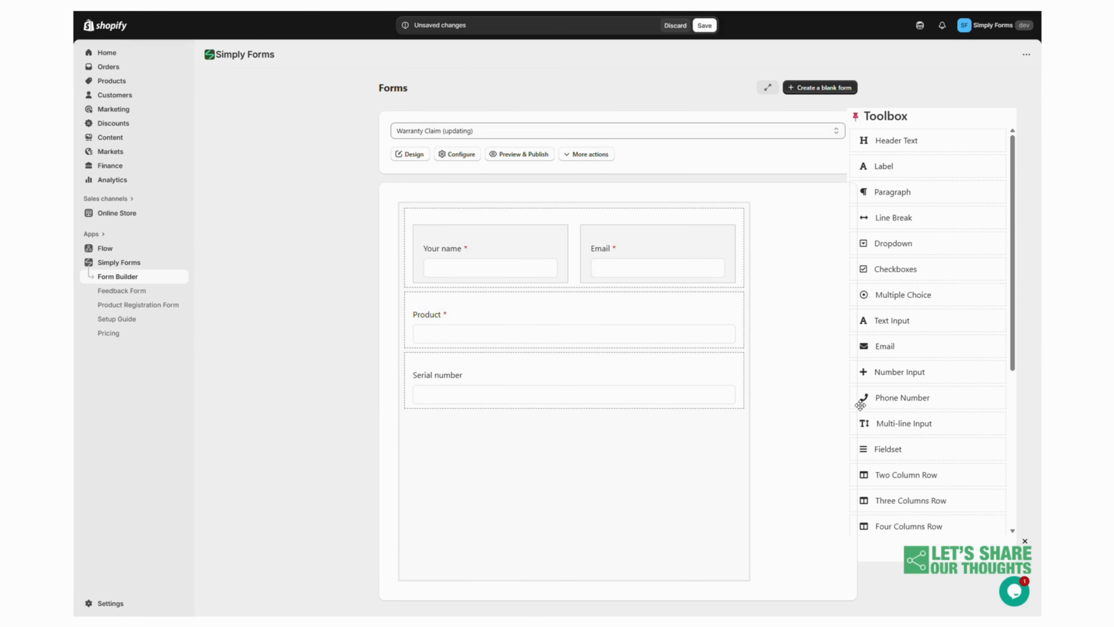
Add a required File Upload field labelled Receipt below Serial number
scroll(867, 416, "down", 5)
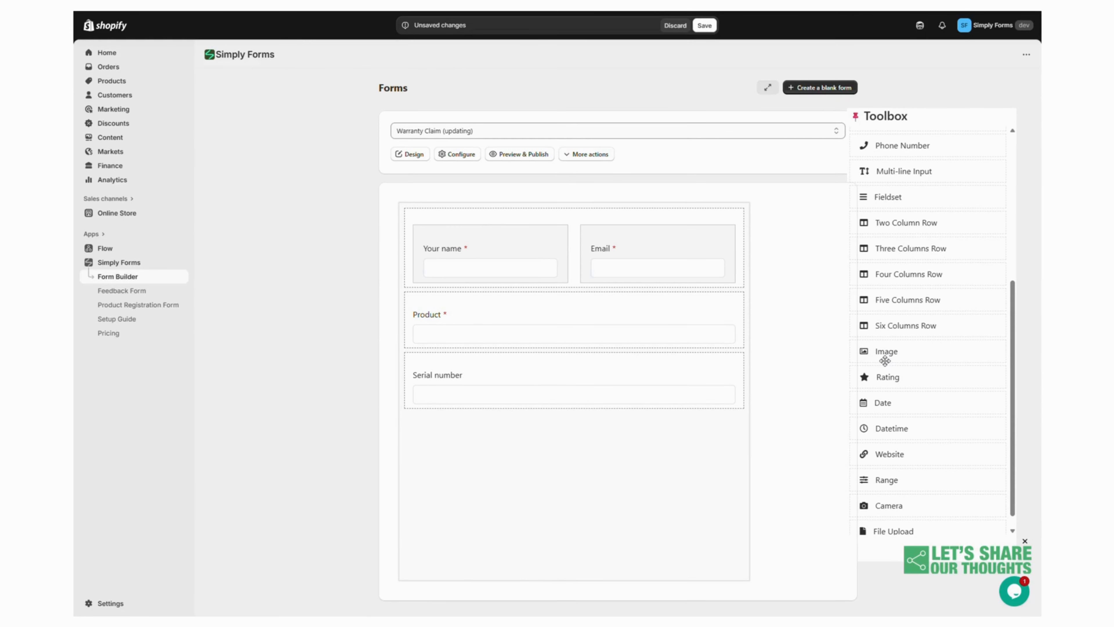
scroll(884, 359, "down", 1)
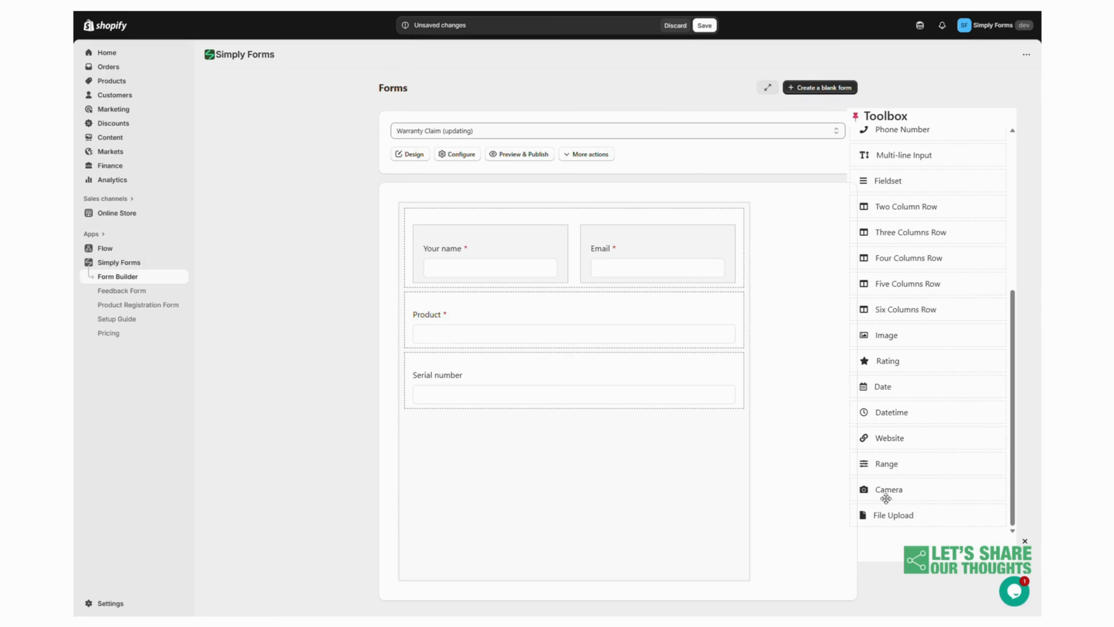
left_click(886, 514)
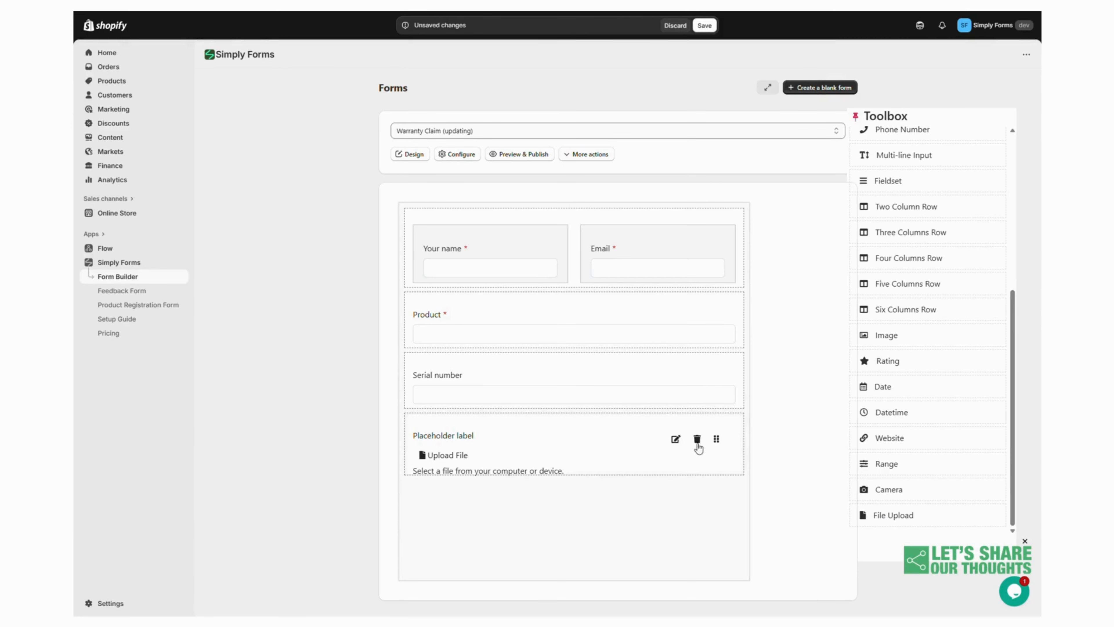
left_click(675, 440)
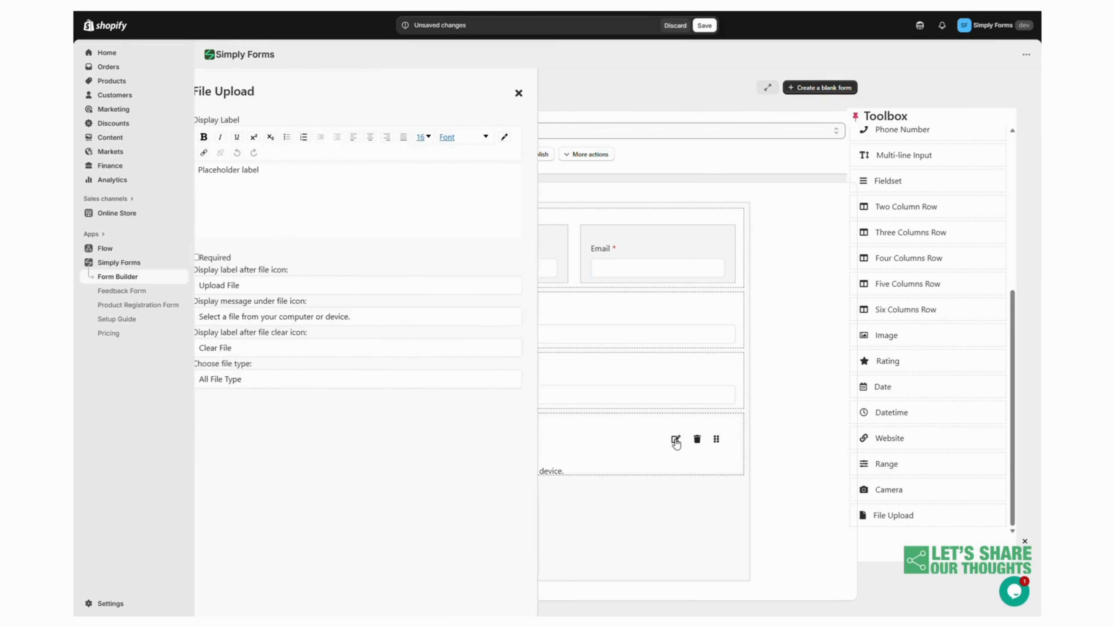
triple_click(252, 170)
type("Receipt")
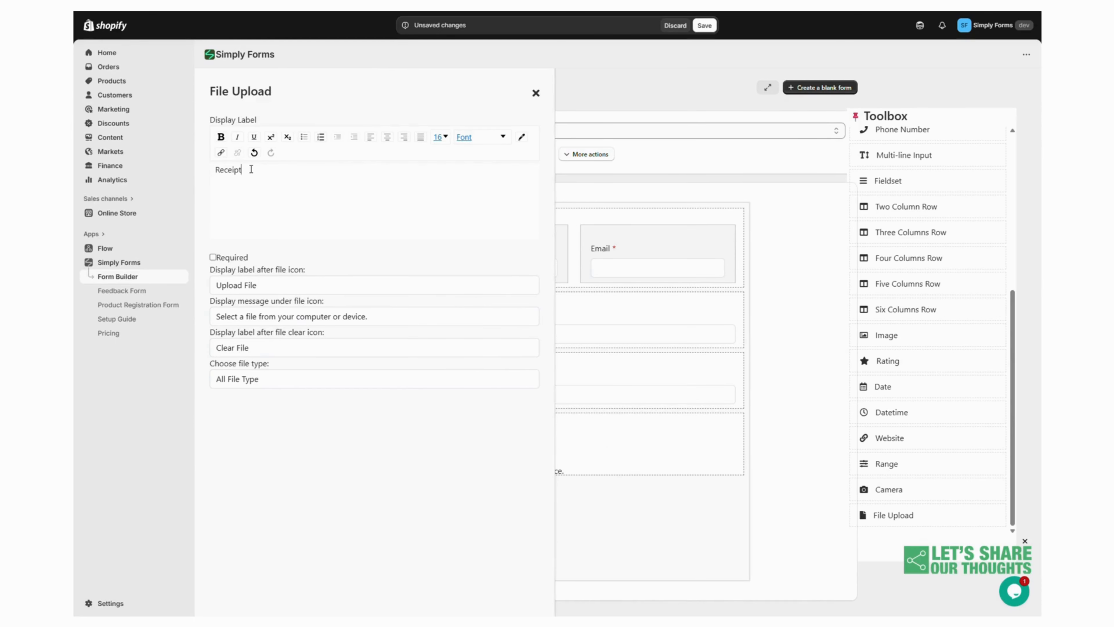
left_click(225, 258)
left_click(535, 92)
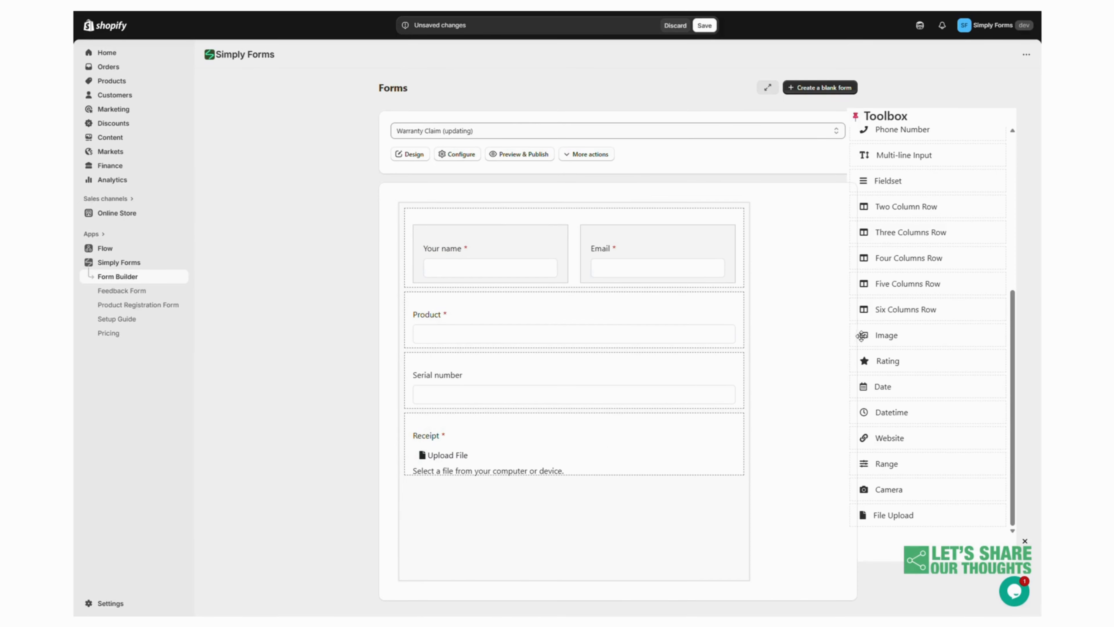
Add another two-column row below the Receipt field
scroll(862, 336, "up", 3)
left_click(897, 360)
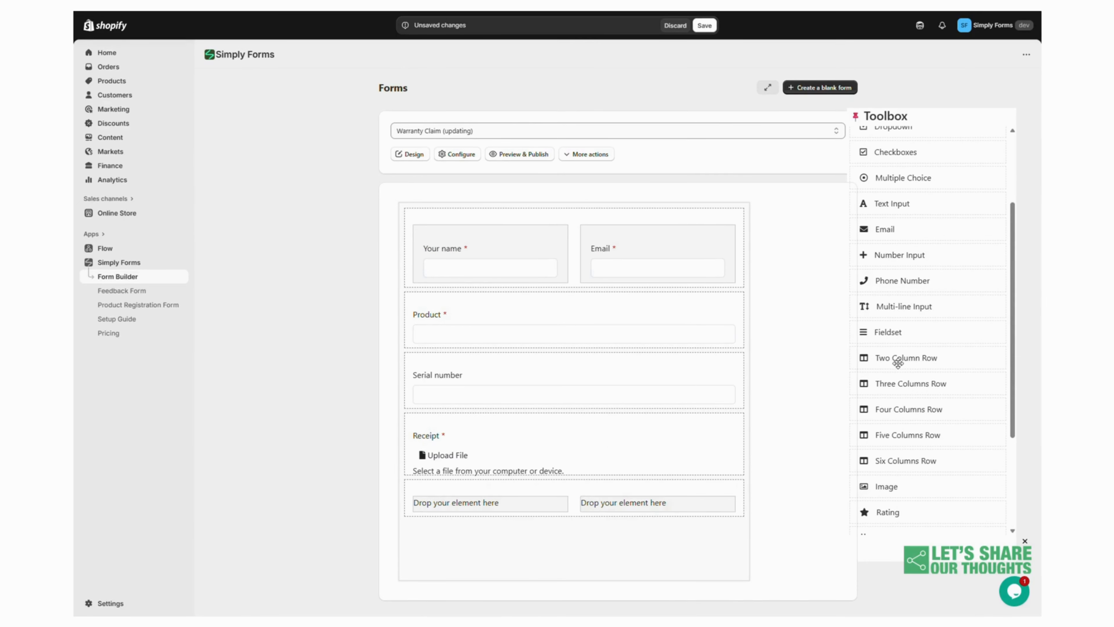
Place a Date field in the new row's left column and a Dropdown in its right column
scroll(895, 373, "down", 3)
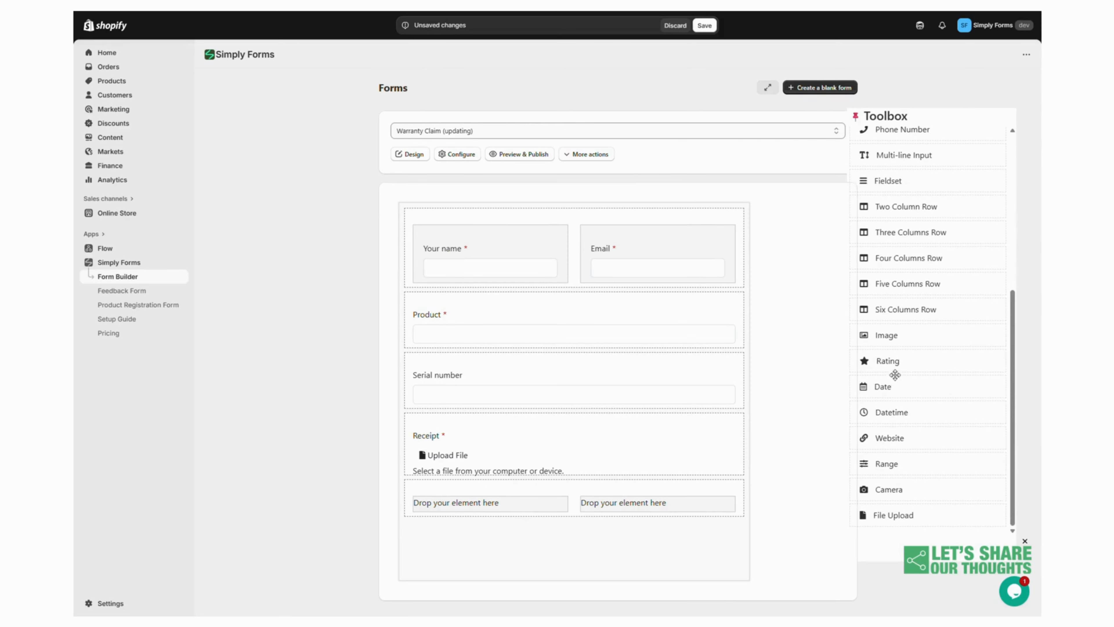
left_click_drag(889, 379, 500, 567)
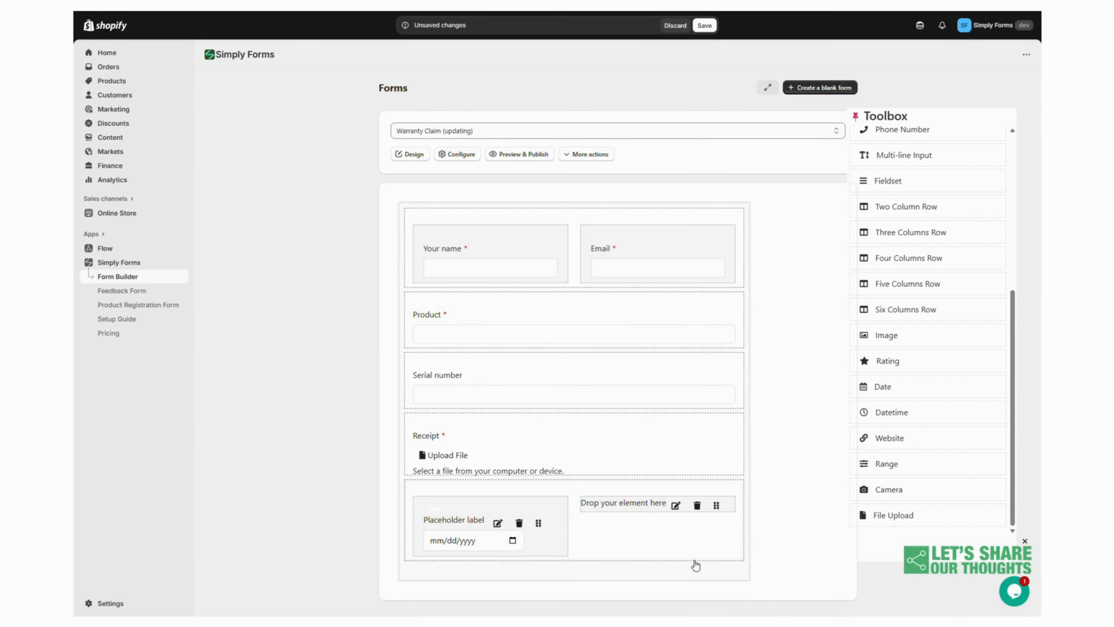
scroll(863, 439, "up", 5)
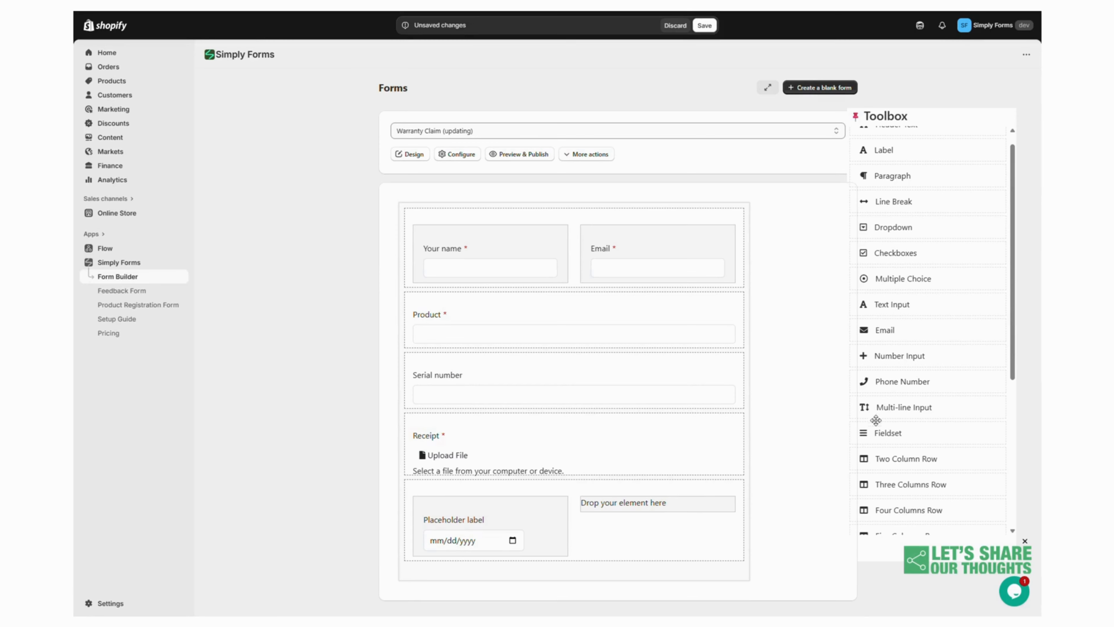
left_click_drag(877, 227, 621, 566)
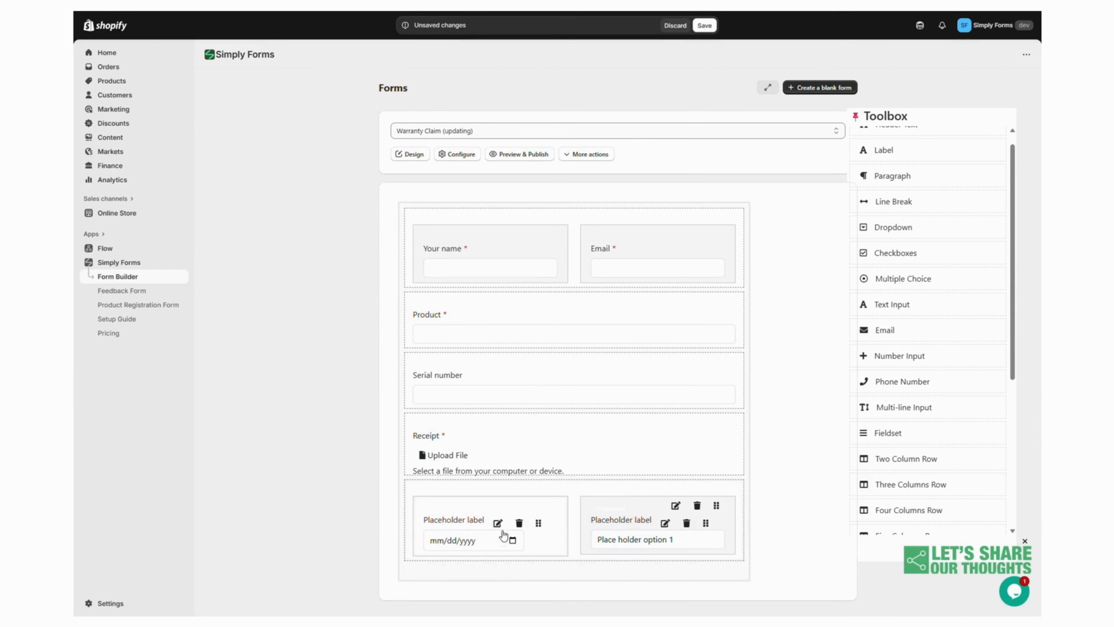
Open the date field's settings and label it Purchase date, marked as required
left_click(497, 522)
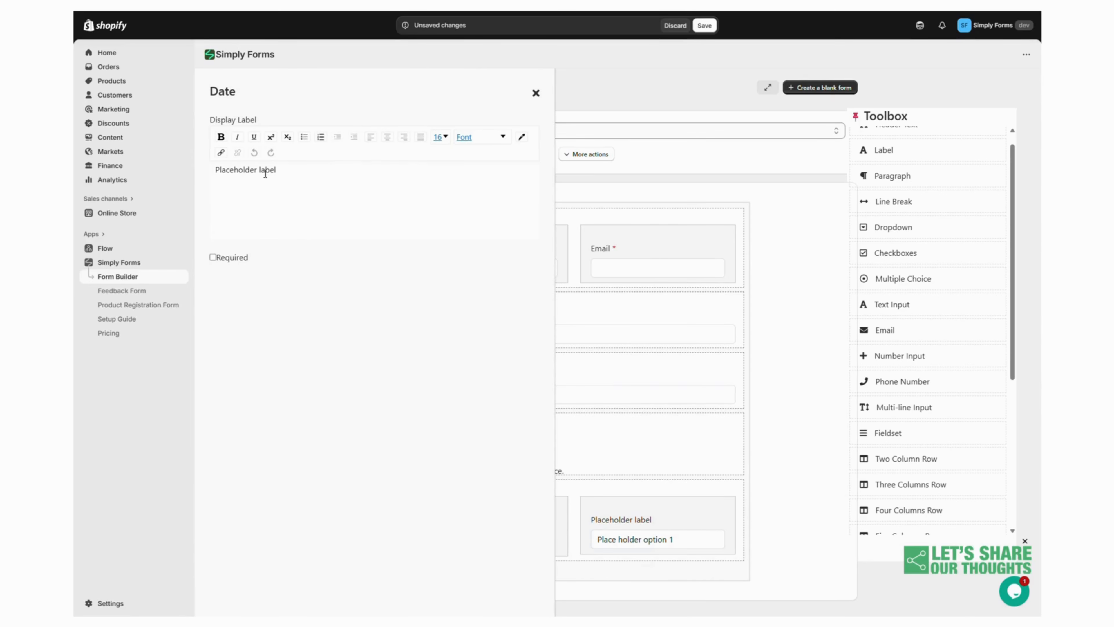
double_click(265, 173)
triple_click(265, 173)
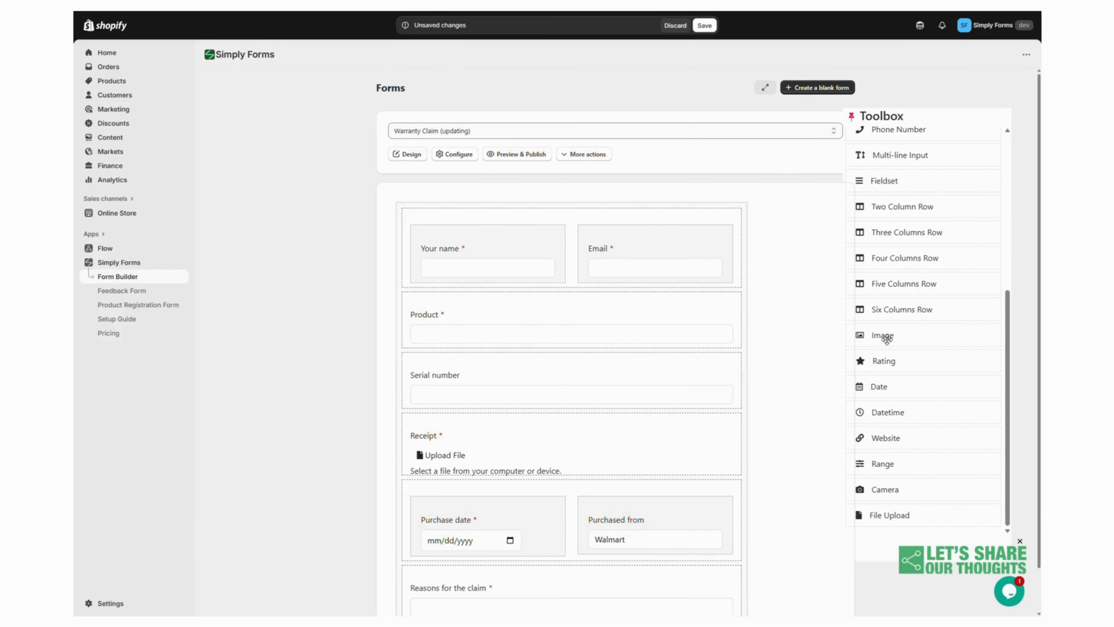
Add an Image element to the form and move the name and email row below it
left_click_drag(885, 338, 636, 316)
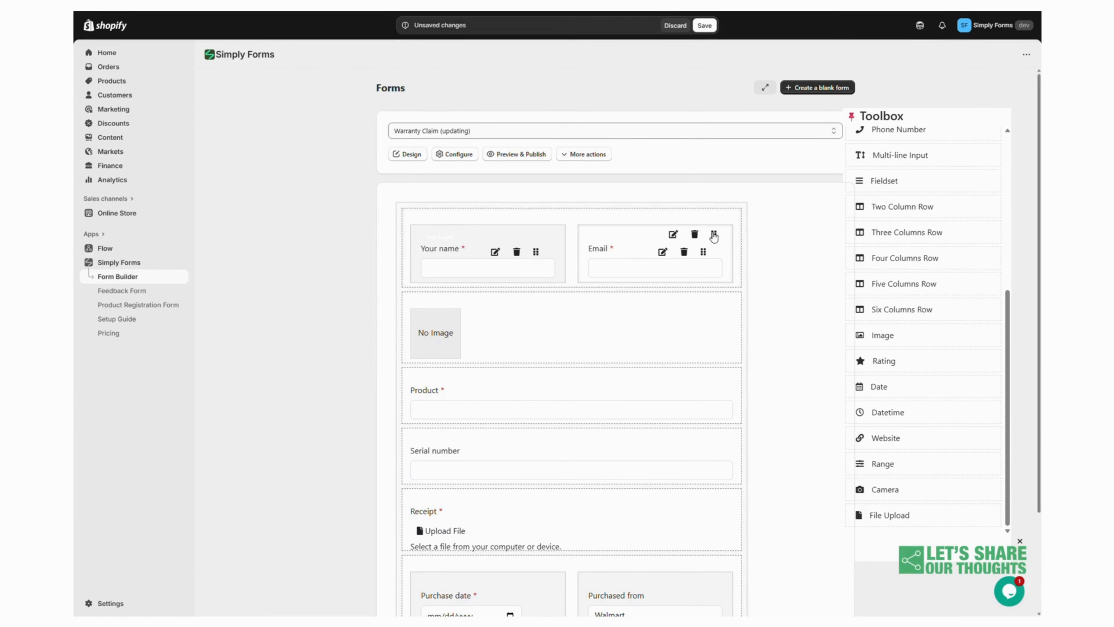
left_click_drag(721, 244, 718, 333)
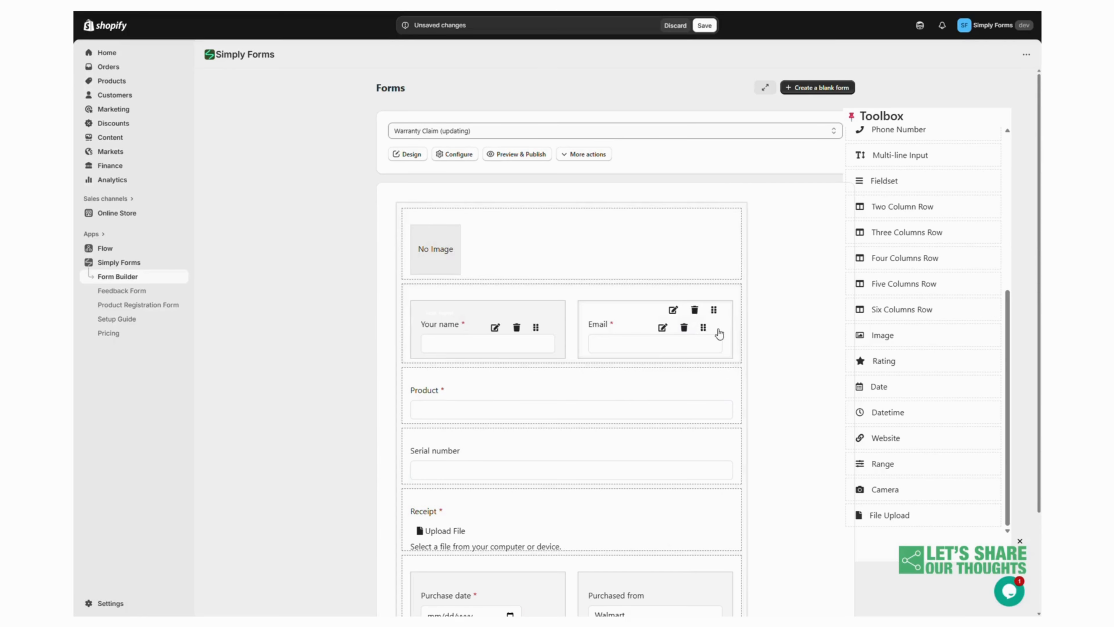
Set the image's link to an Unsplash photo URL, its height to 150px and its width to 100%
left_click(673, 234)
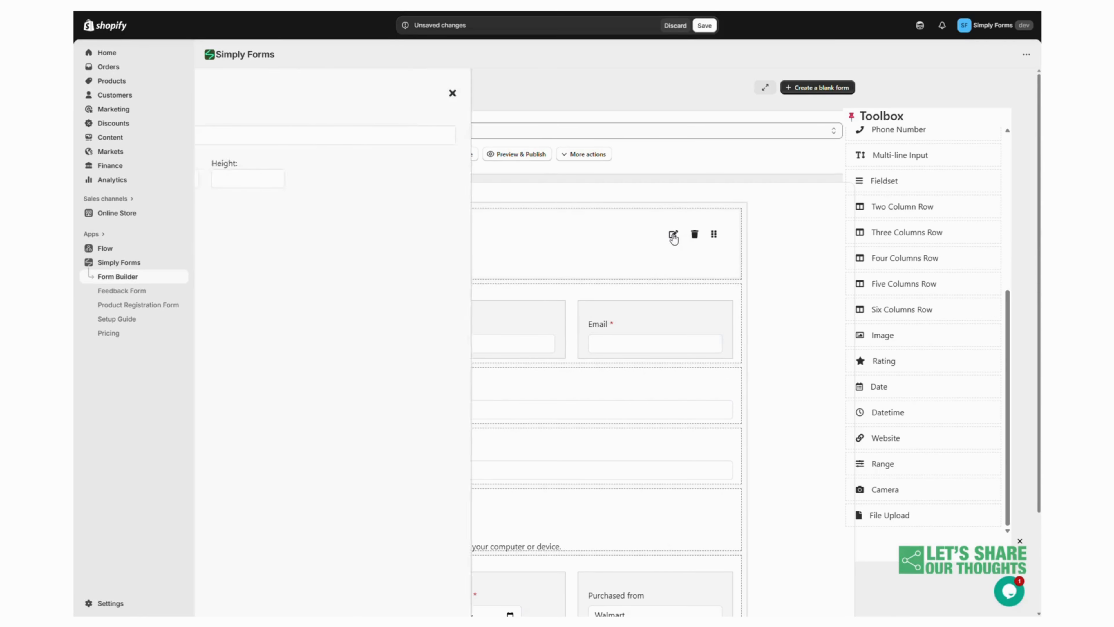
left_click(286, 136)
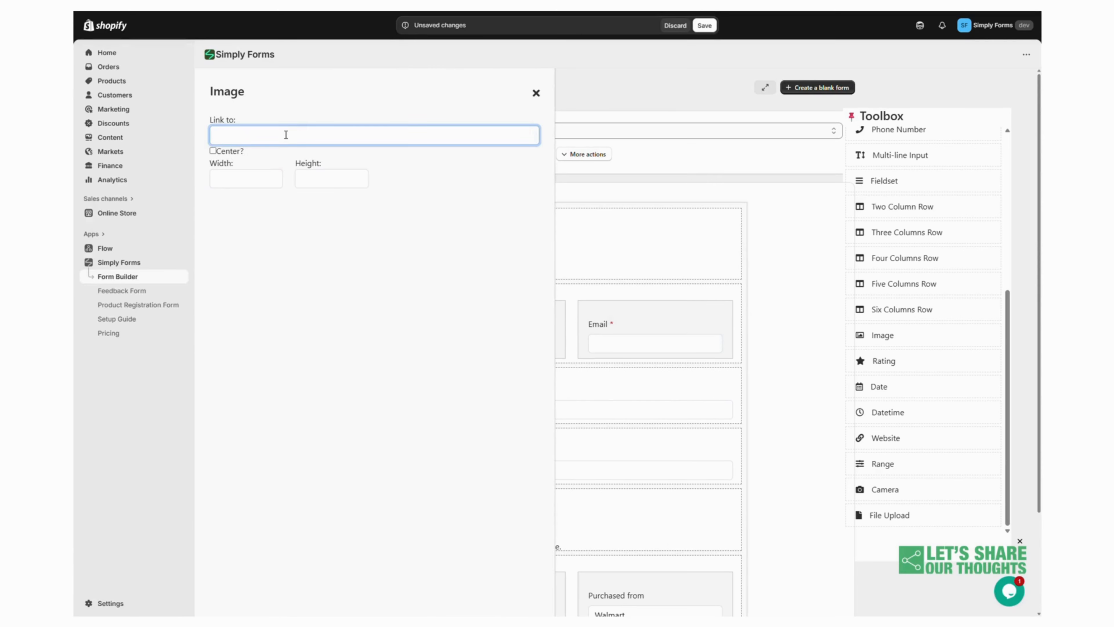
key("ctrl+v")
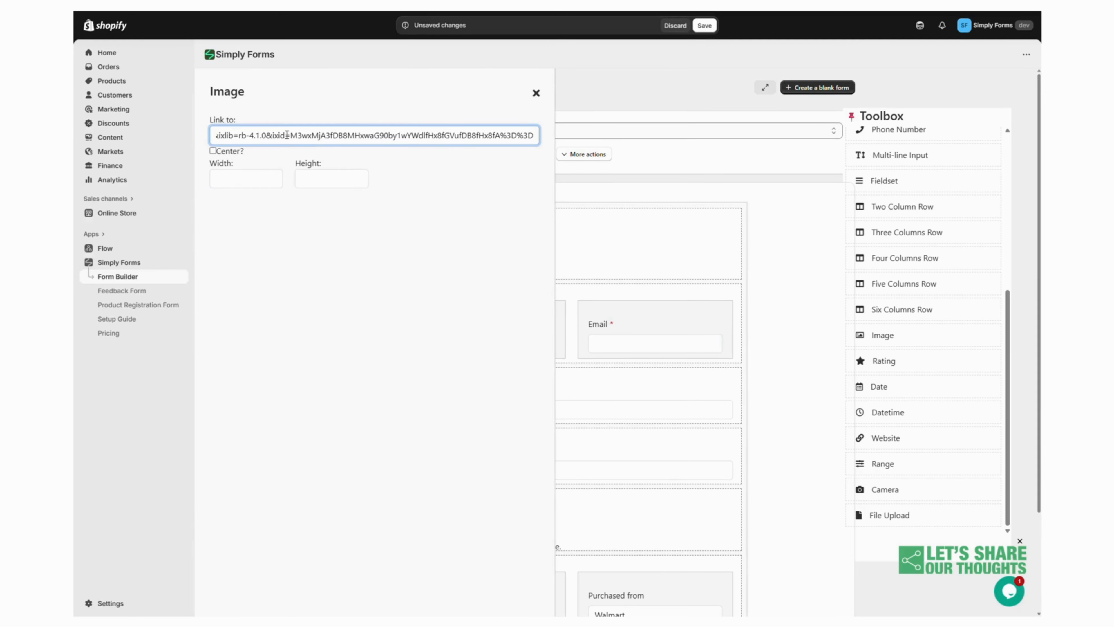
left_click(324, 209)
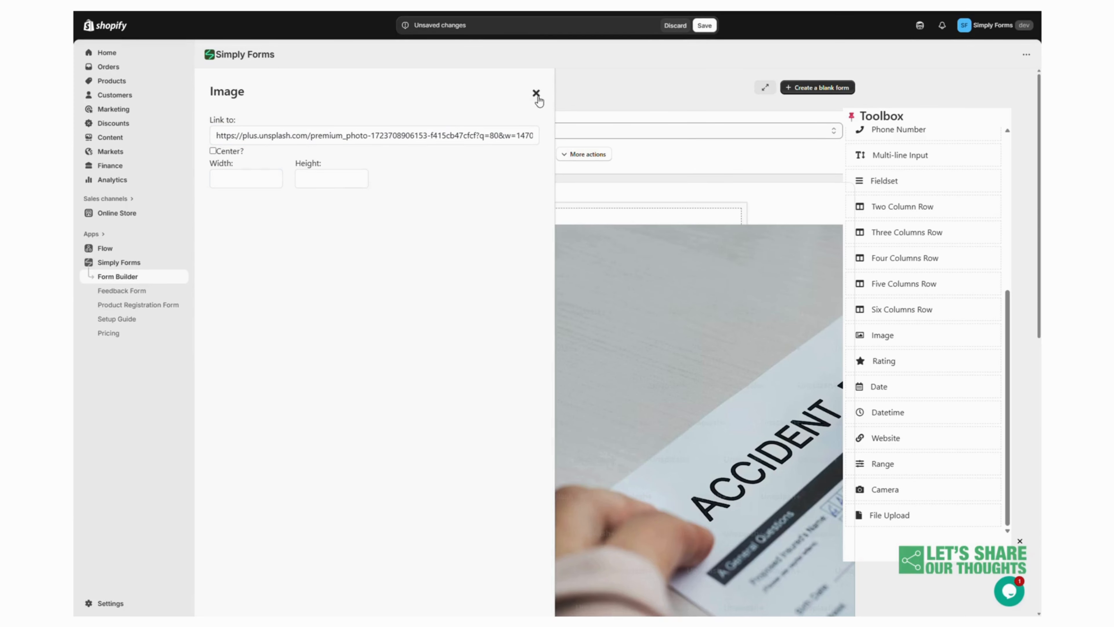
left_click(323, 179)
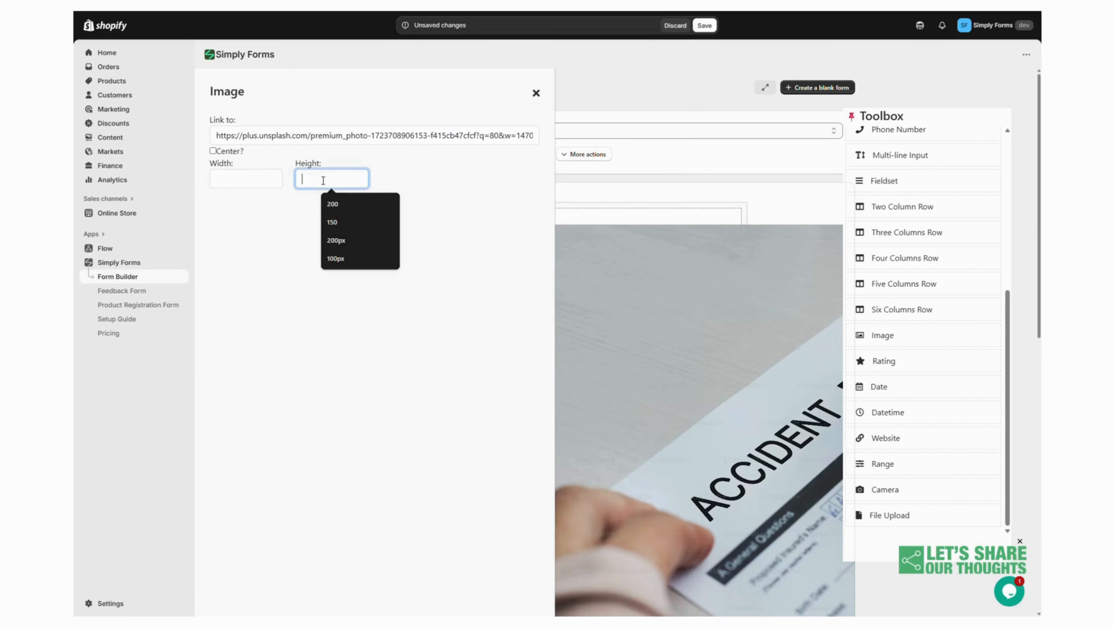
type("150")
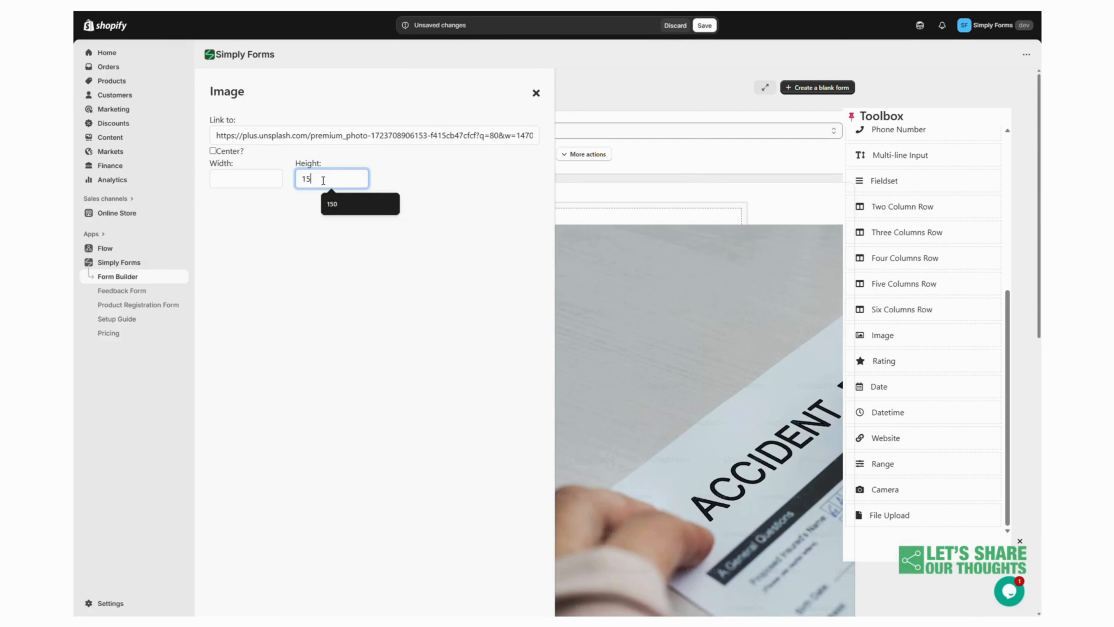
left_click(258, 178)
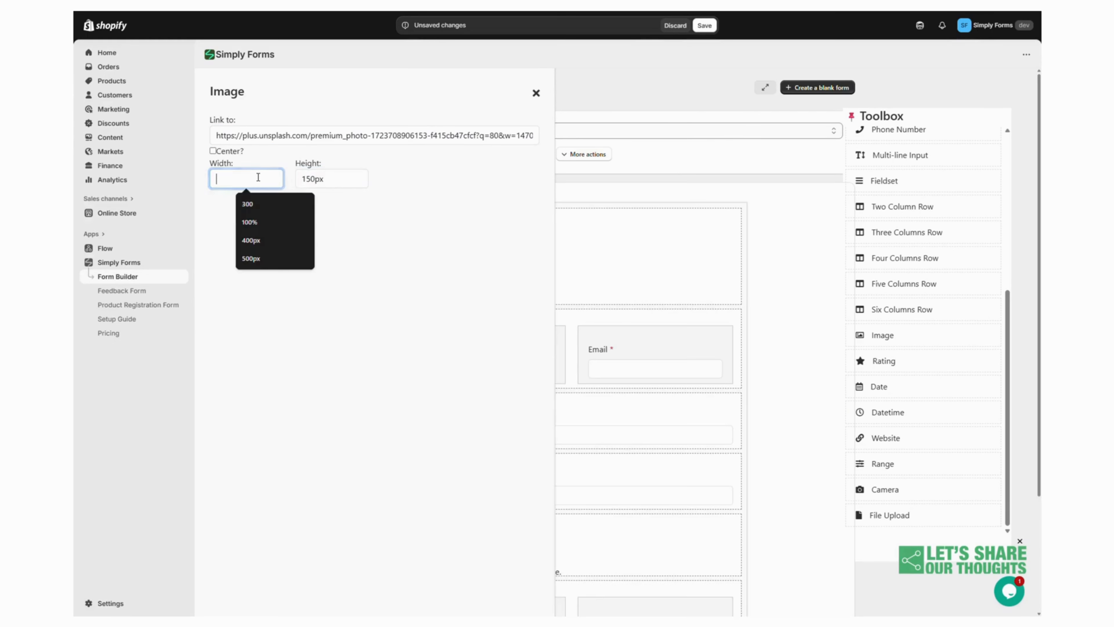
type("100%")
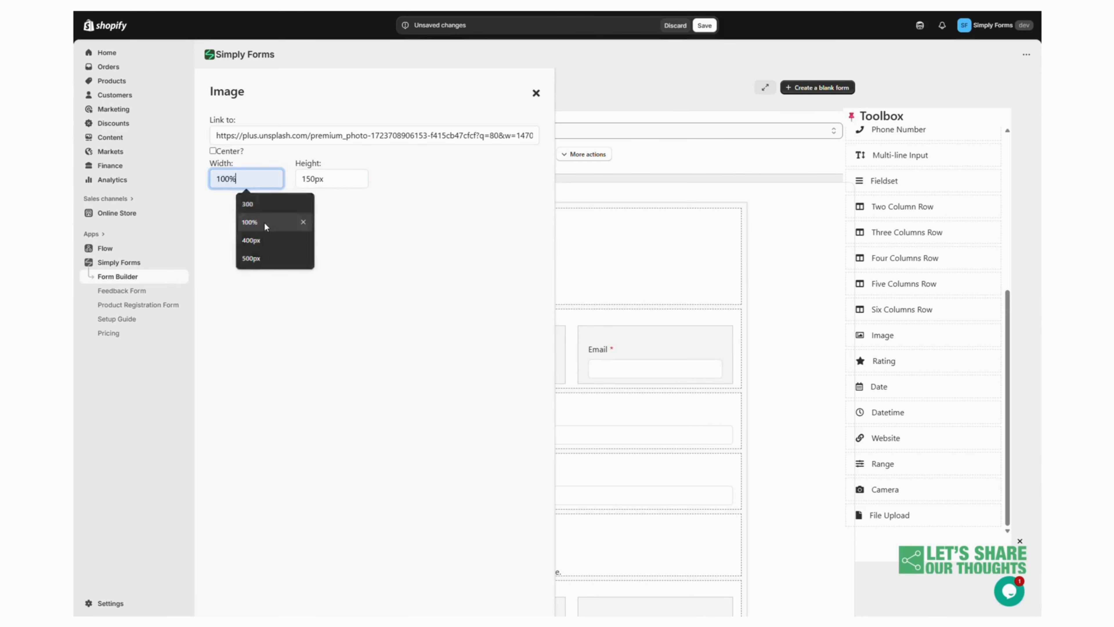
left_click(536, 94)
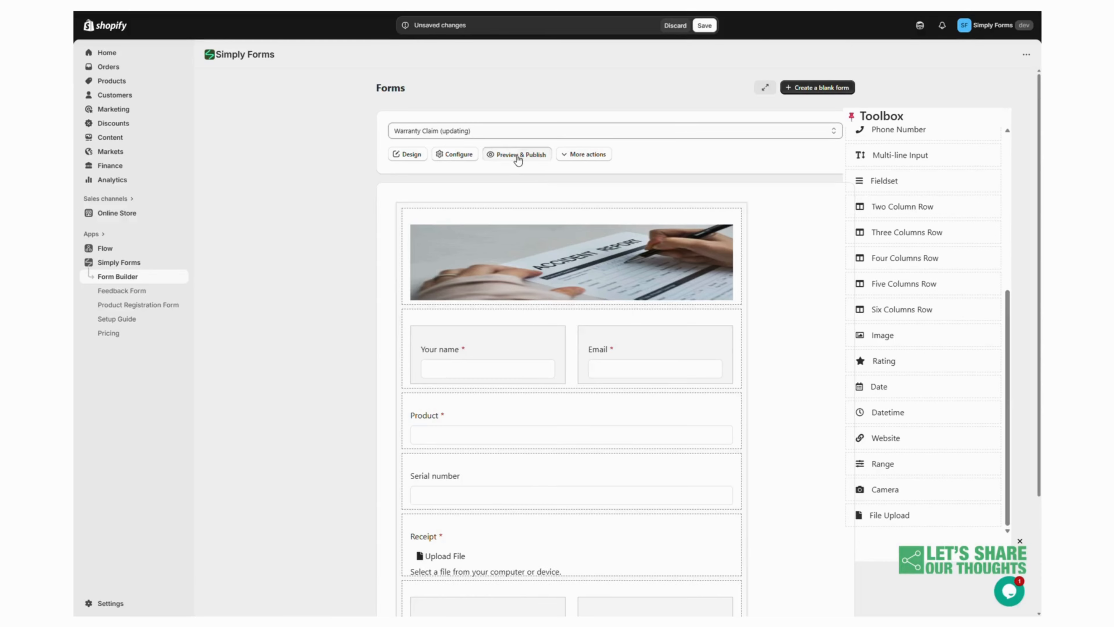
Preview the complete Warranty Claim form, then save and publish it
left_click(517, 154)
scroll(657, 342, "down", 2)
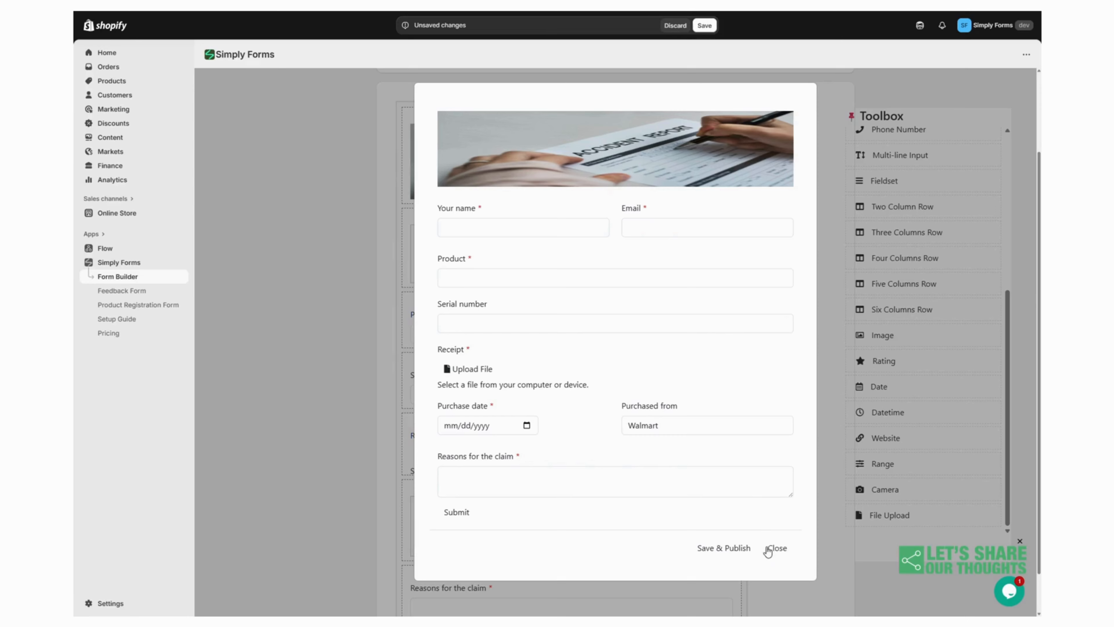
left_click(736, 552)
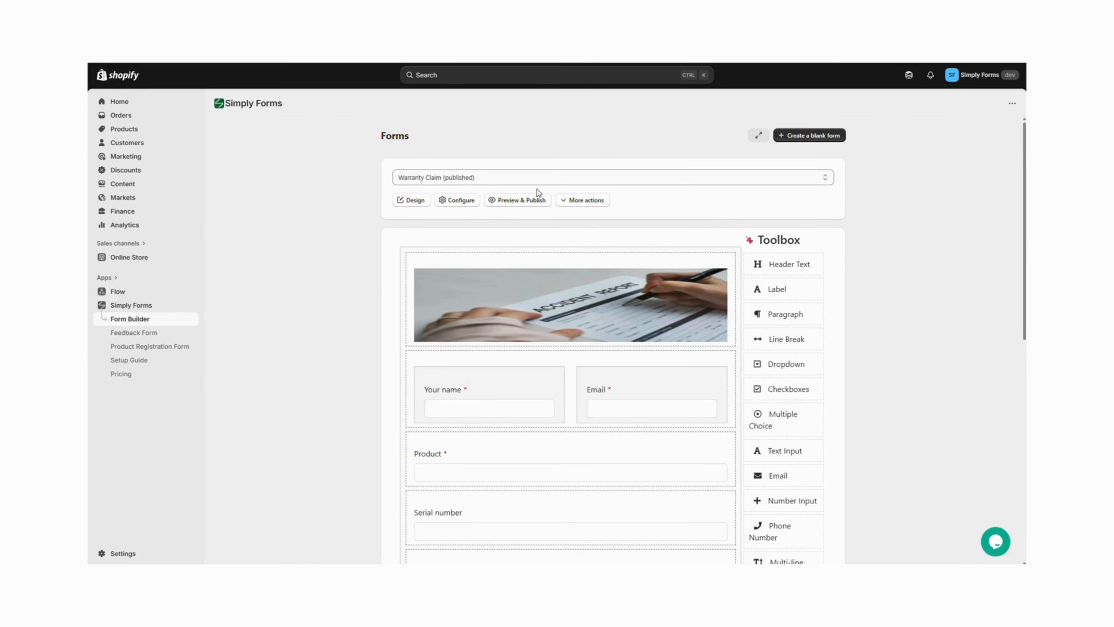
Copy the published Warranty Claim form's ID to the clipboard
left_click(603, 203)
left_click(597, 219)
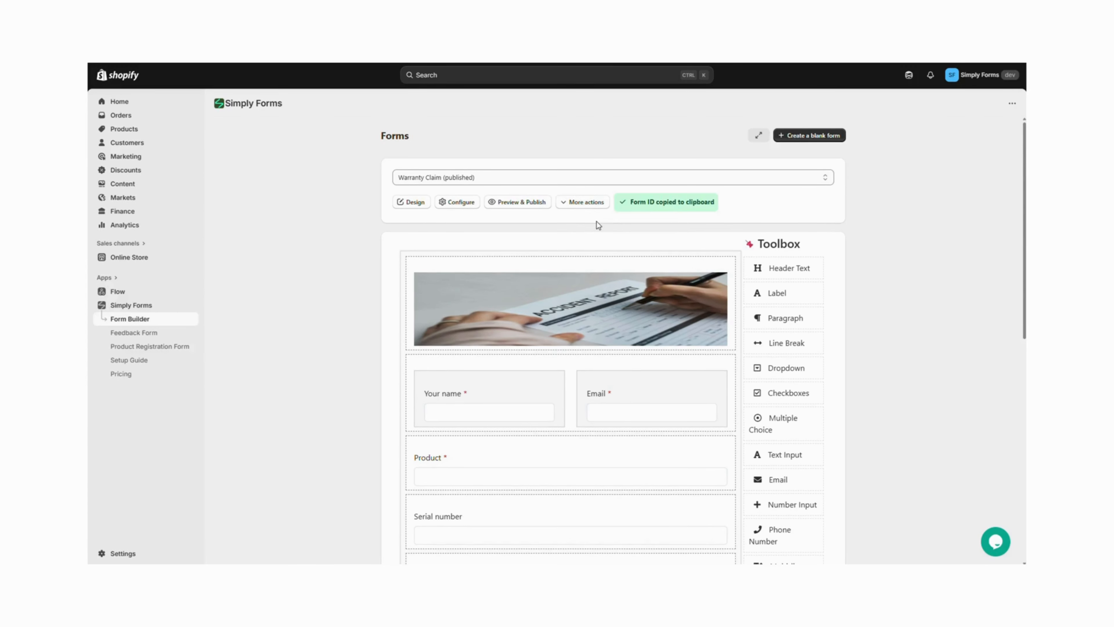
In the Horizon theme editor, create a new page template named Warranty Claim based on Default page
left_click(140, 258)
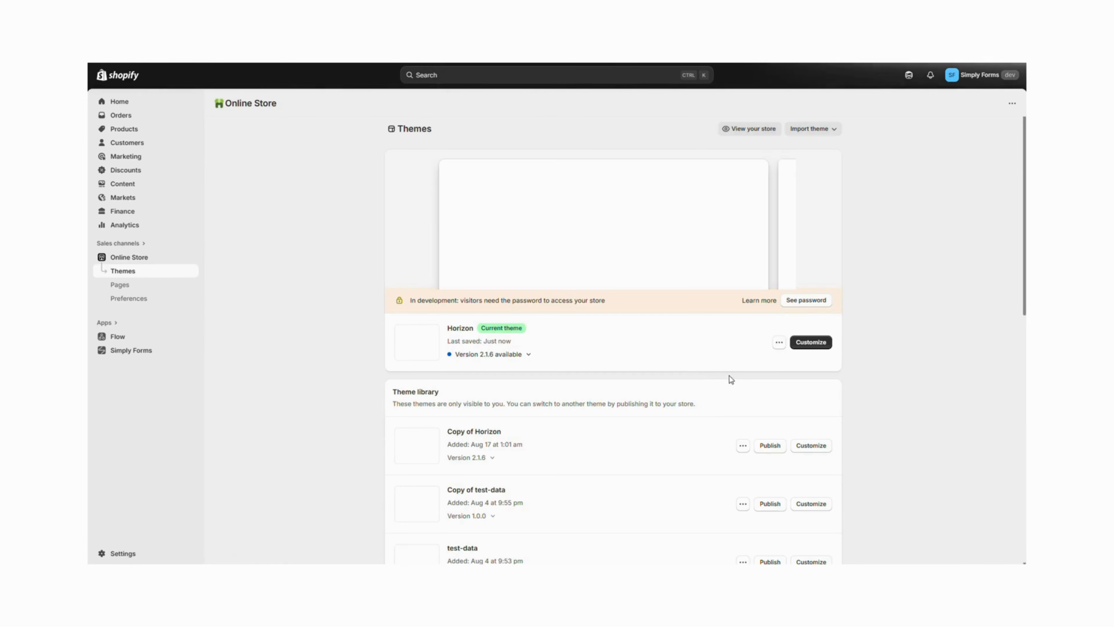
left_click(812, 343)
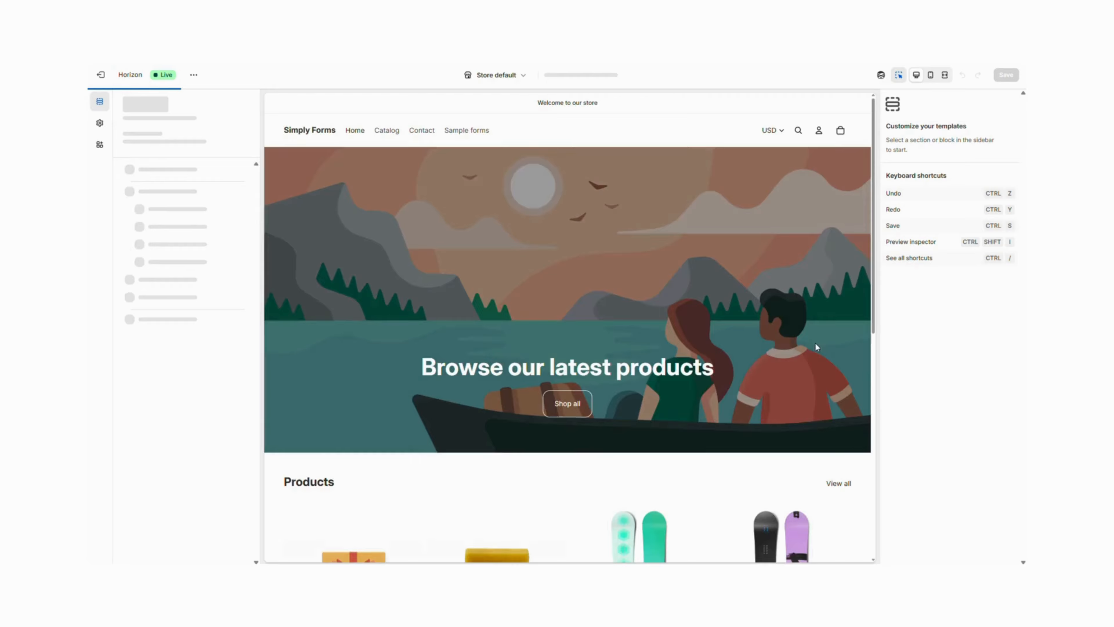
left_click(608, 79)
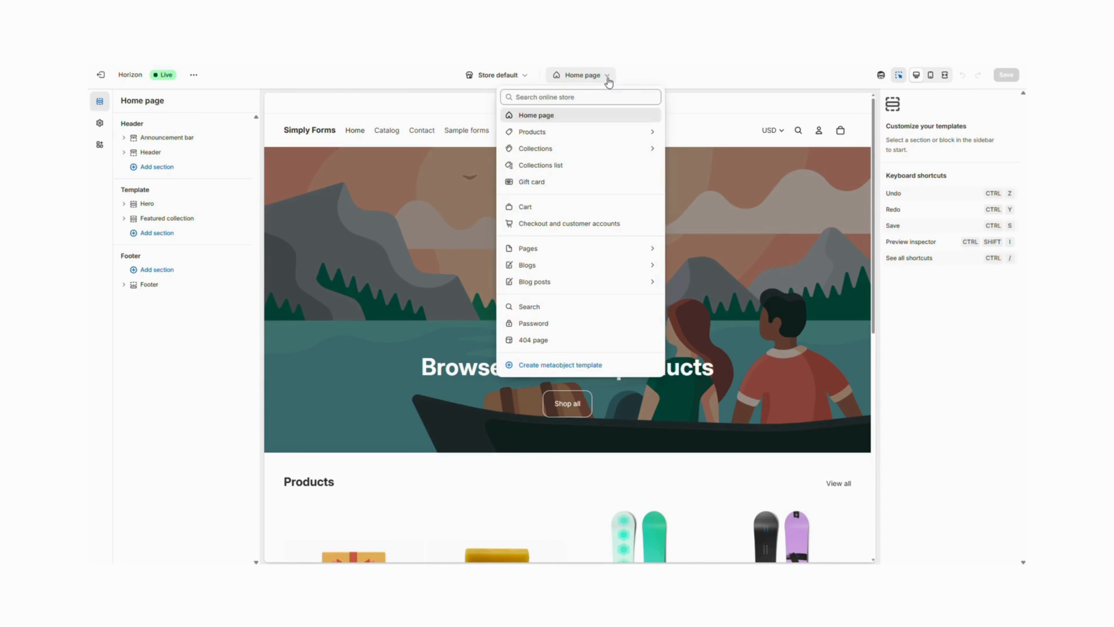
left_click(579, 251)
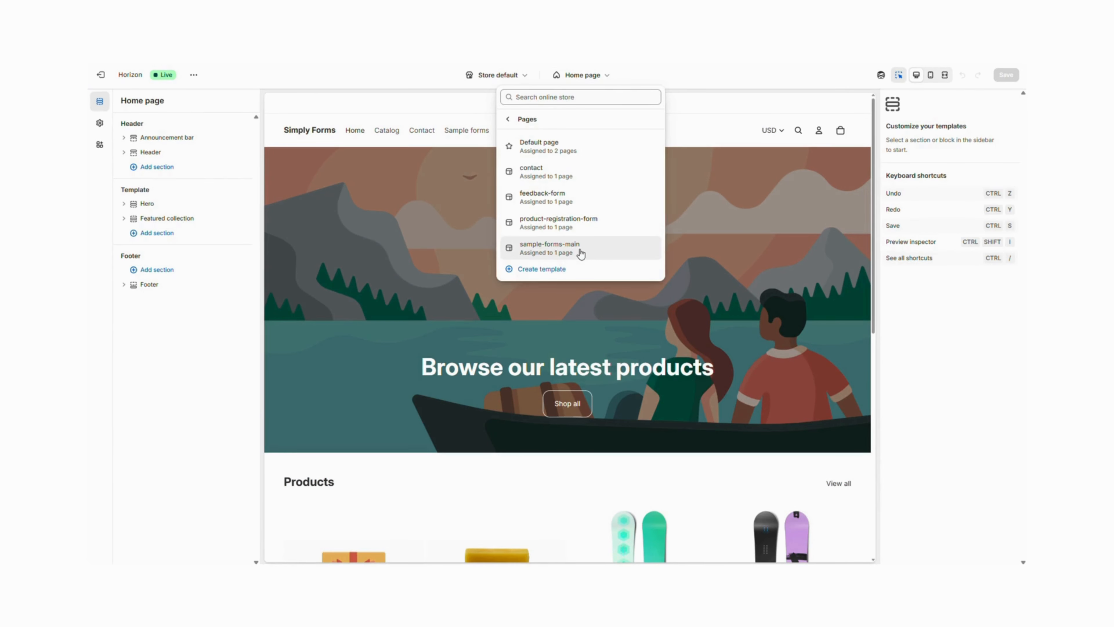
left_click(560, 273)
left_click(527, 311)
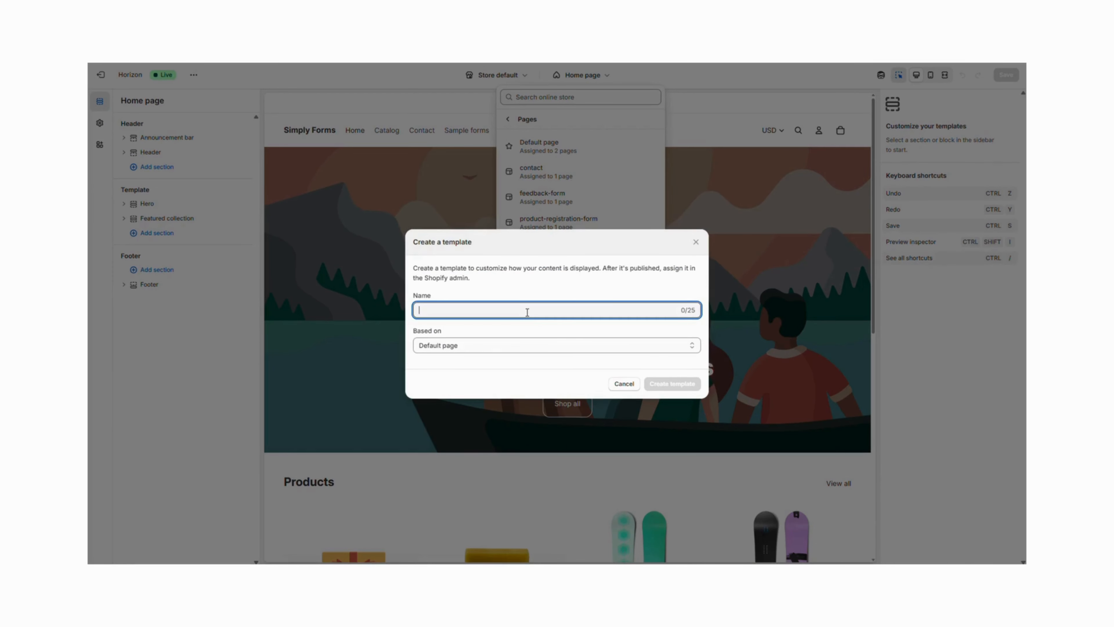
type("Warranty Claim")
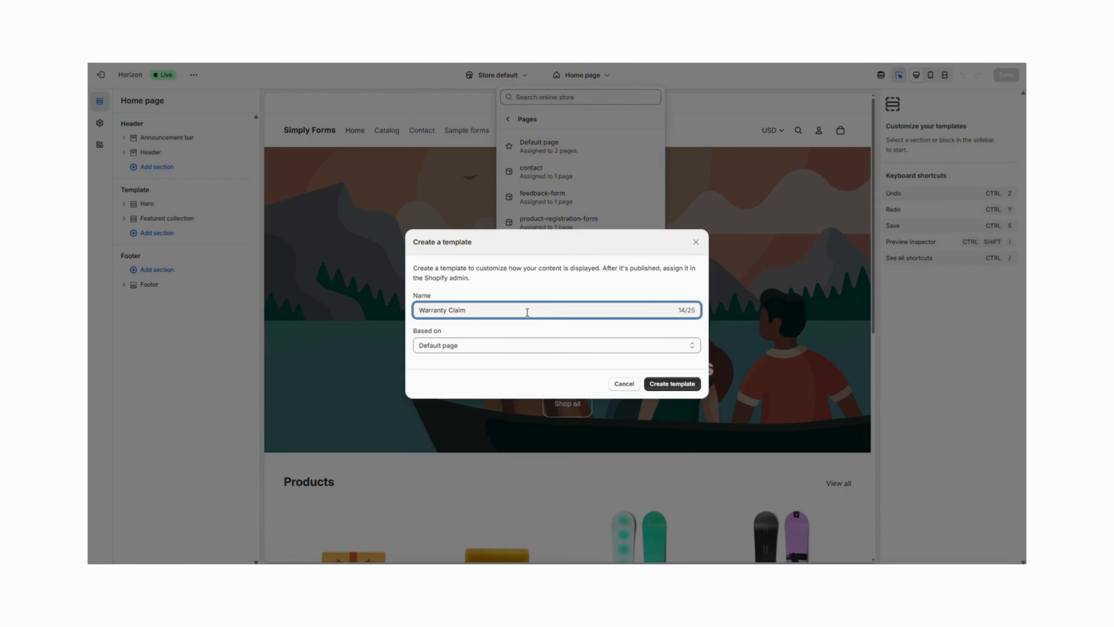
left_click(675, 384)
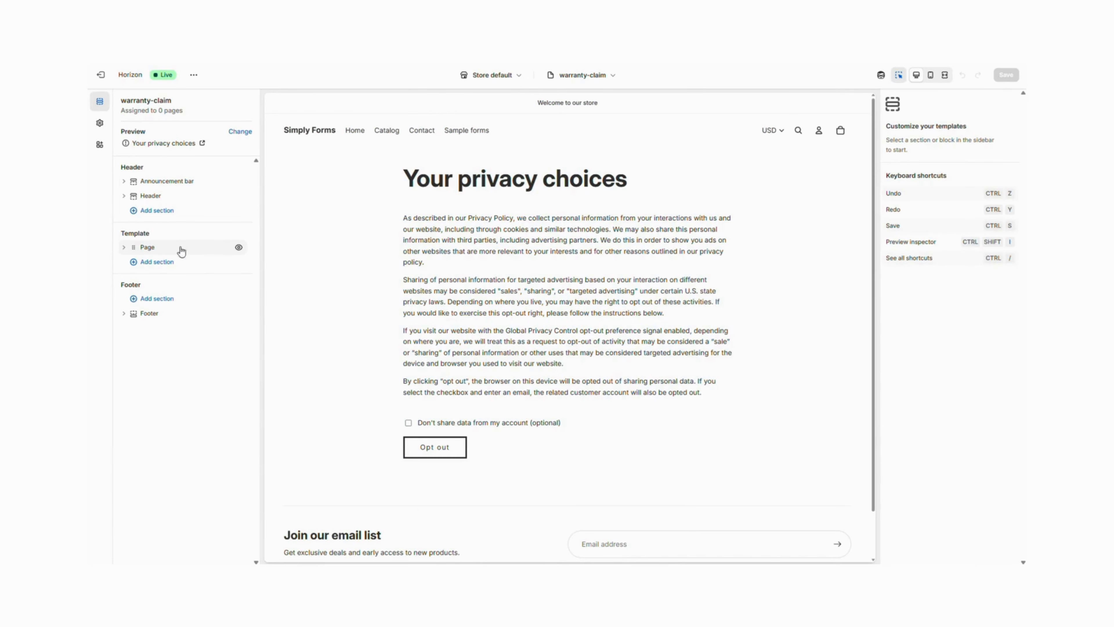
Replace the template's dynamic page title with the static text Warranty Claim
left_click(148, 248)
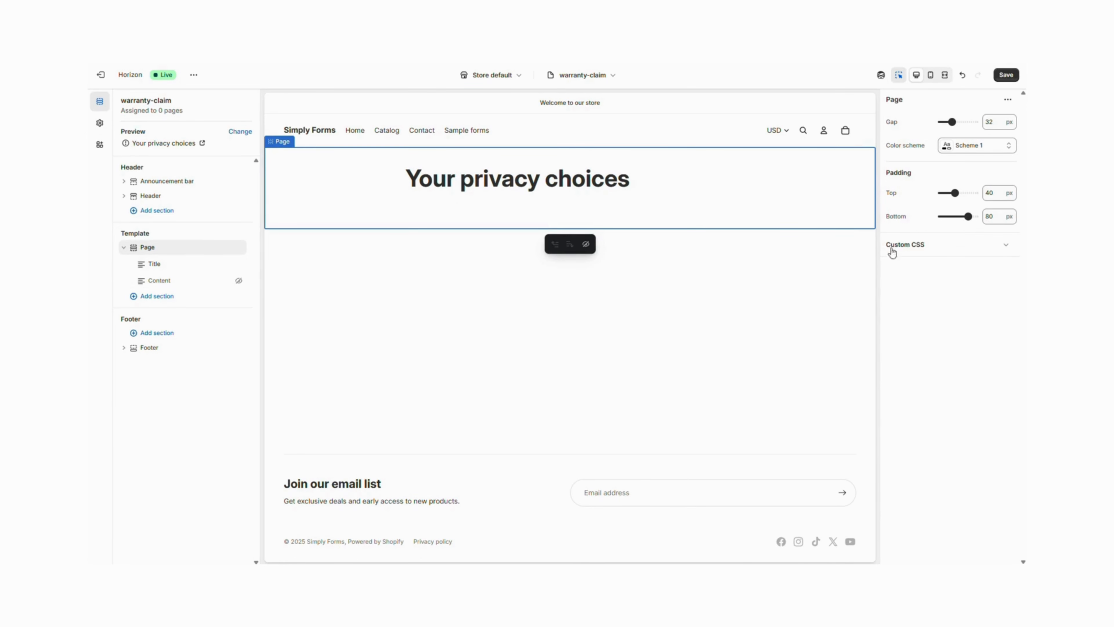
left_click(185, 265)
left_click(929, 165)
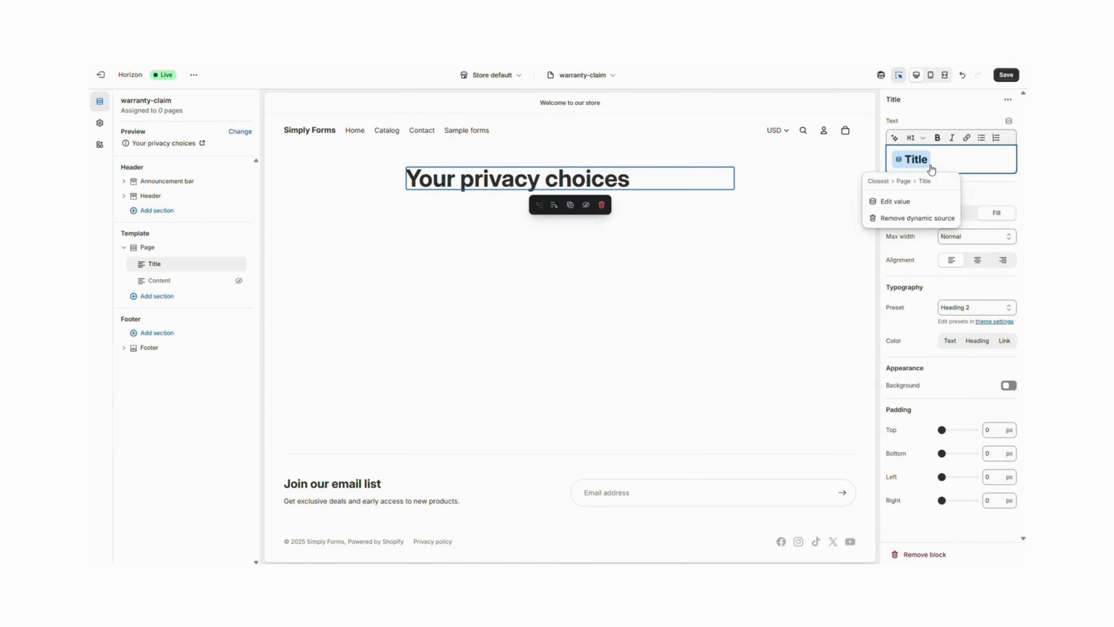
key("BackSpace")
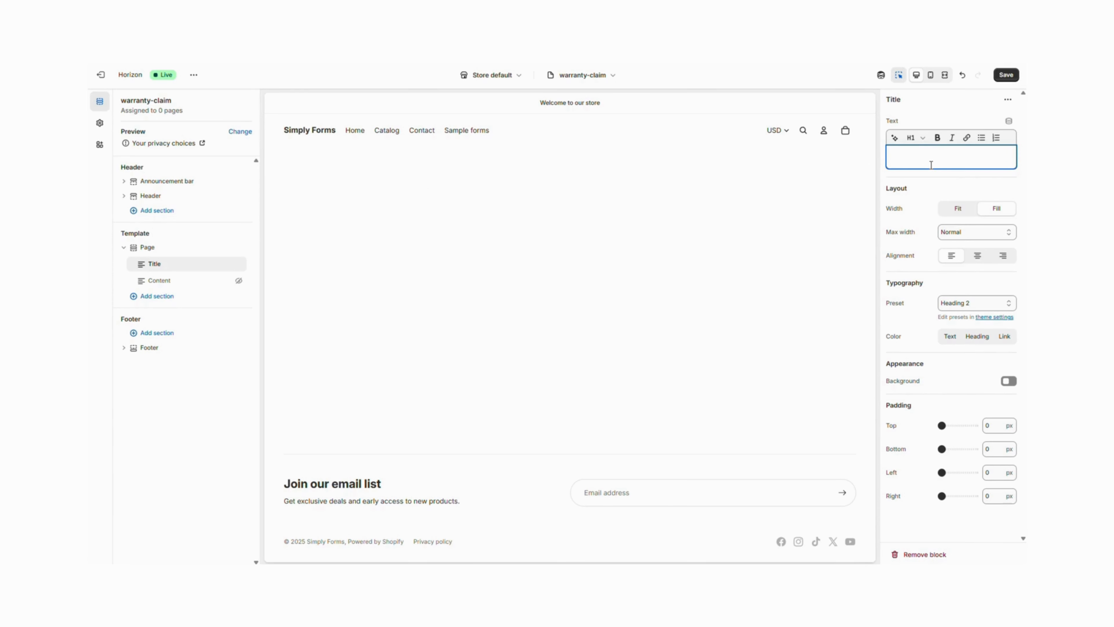
type("Warran")
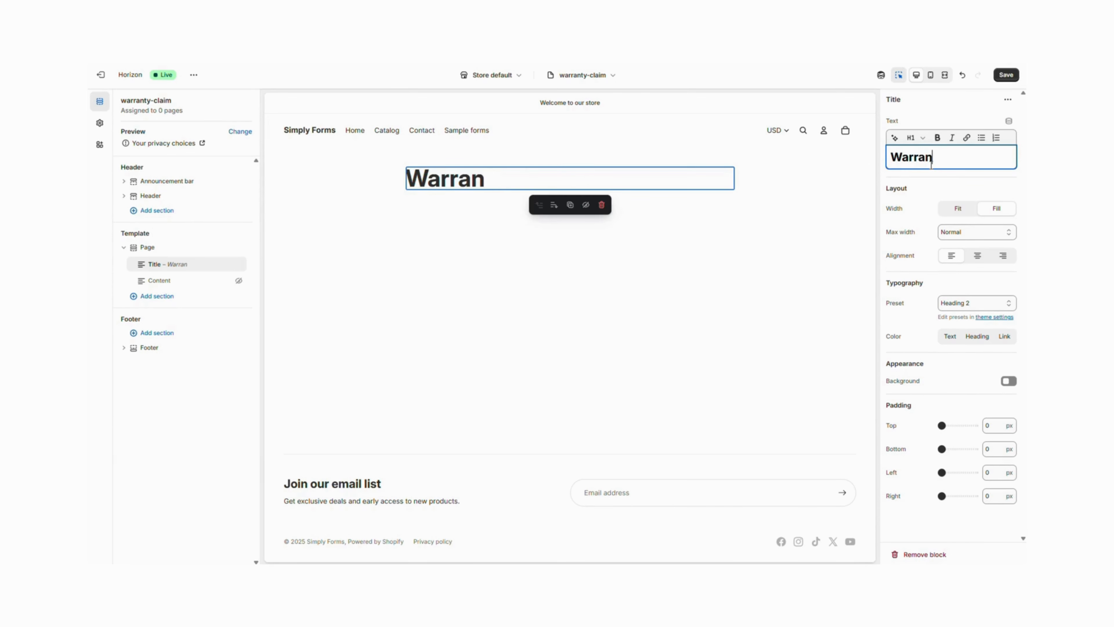
type("ty Claim")
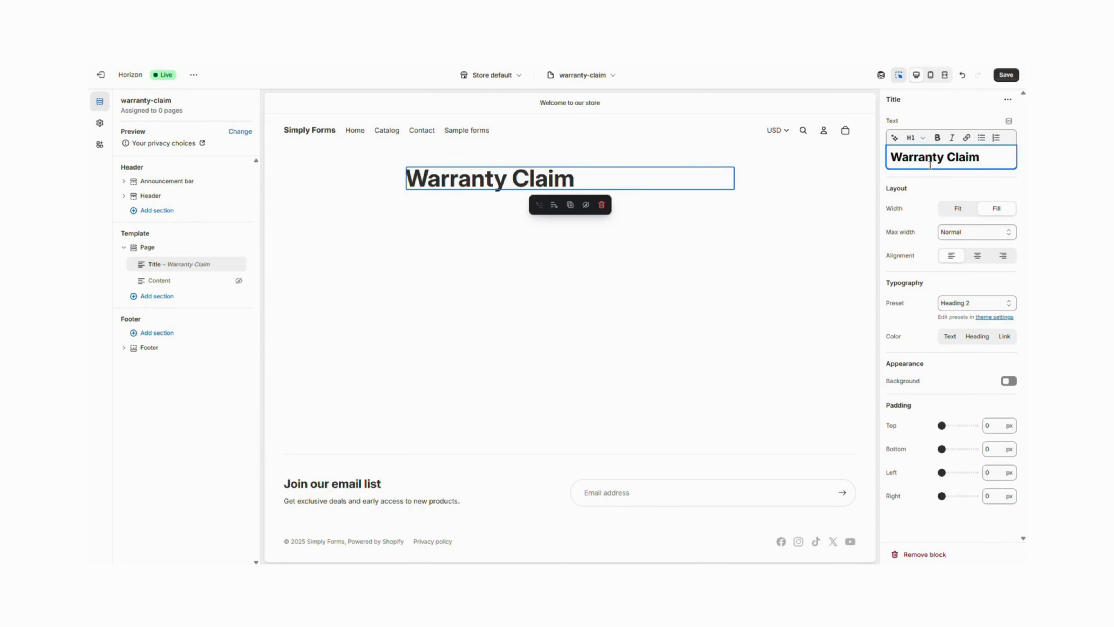
Add a Simply Form app section to the Warranty Claim page template
left_click(157, 296)
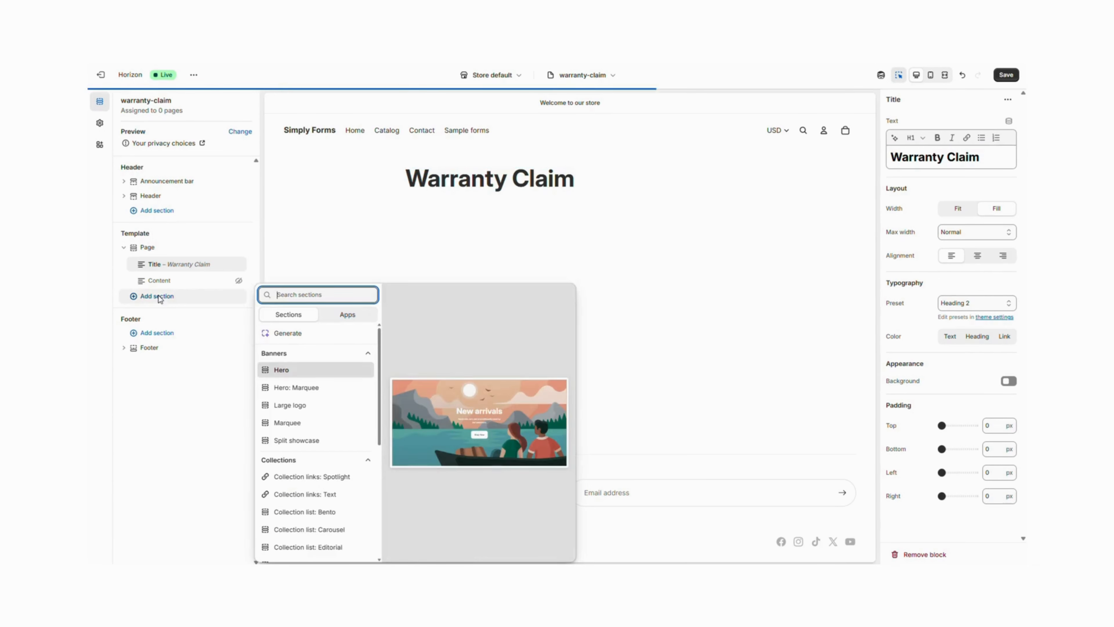
left_click(353, 317)
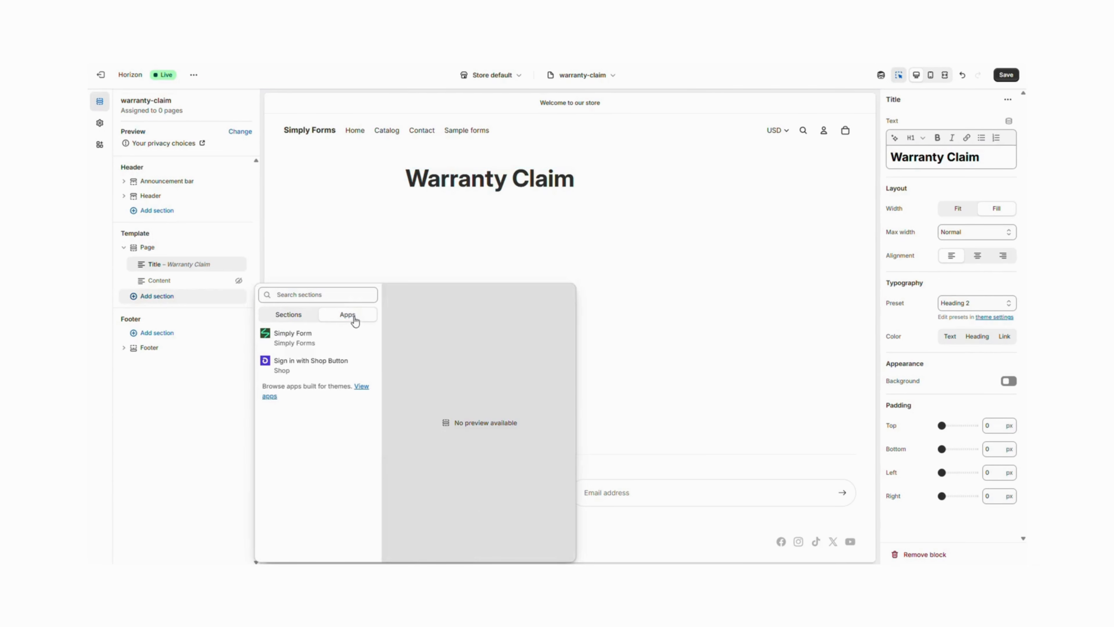
left_click(308, 351)
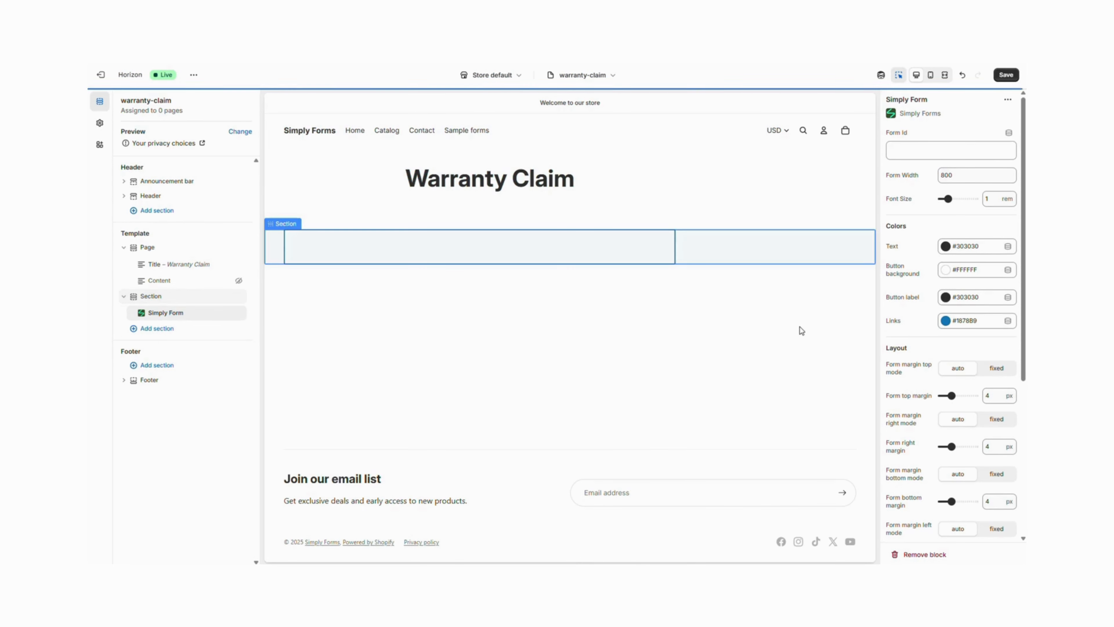
Paste the copied form ID into the Simply Form block's Form Id field
left_click(897, 149)
type("68d31166c73adf45faed60e6")
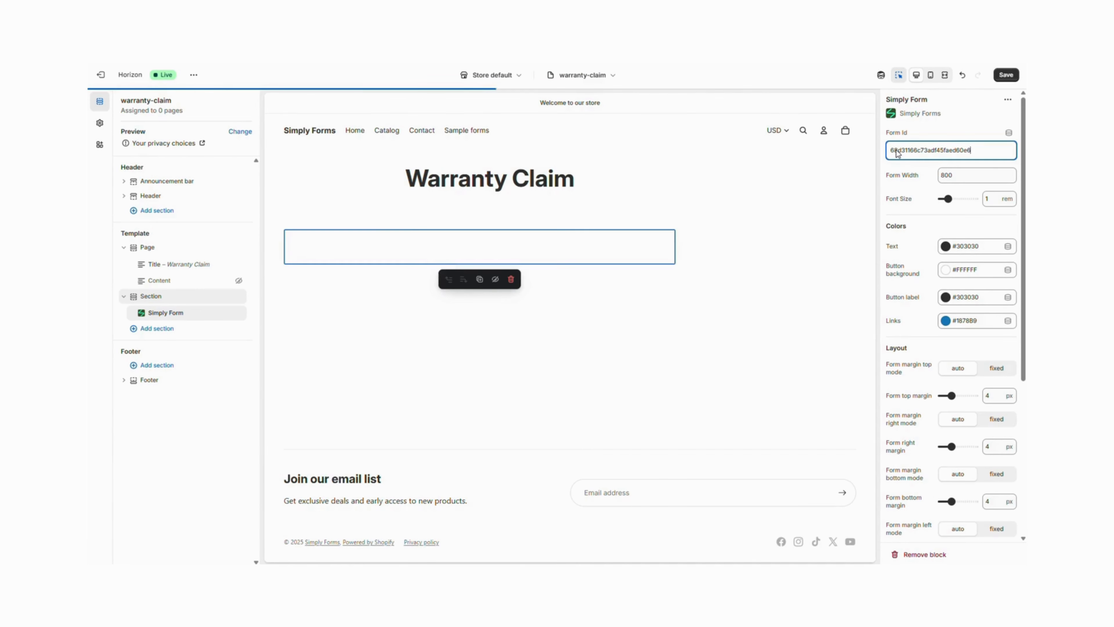
scroll(515, 306, "down", 5)
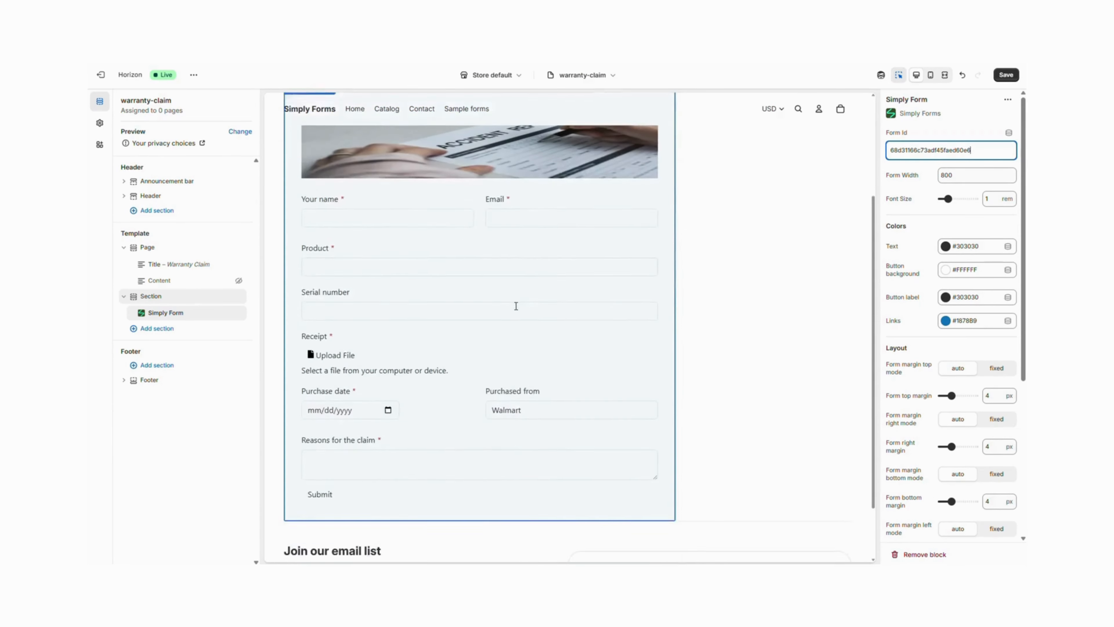
scroll(528, 300, "up", 5)
Set the alignment of the section holding the Simply Form to Center
left_click(152, 299)
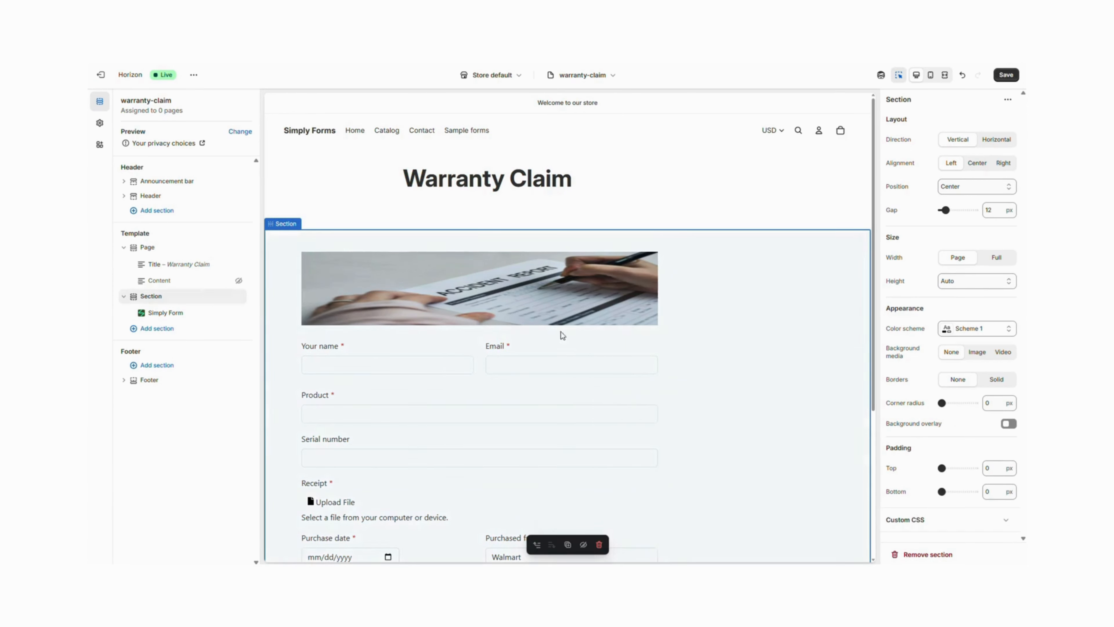
left_click(977, 165)
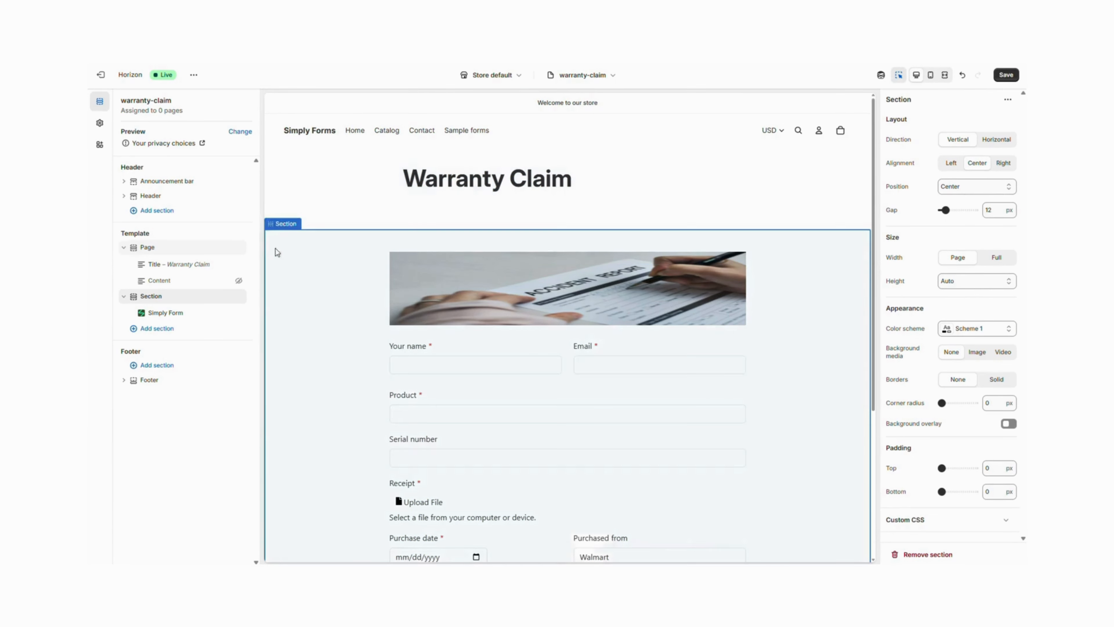
Center-align the Warranty Claim title block
left_click(430, 192)
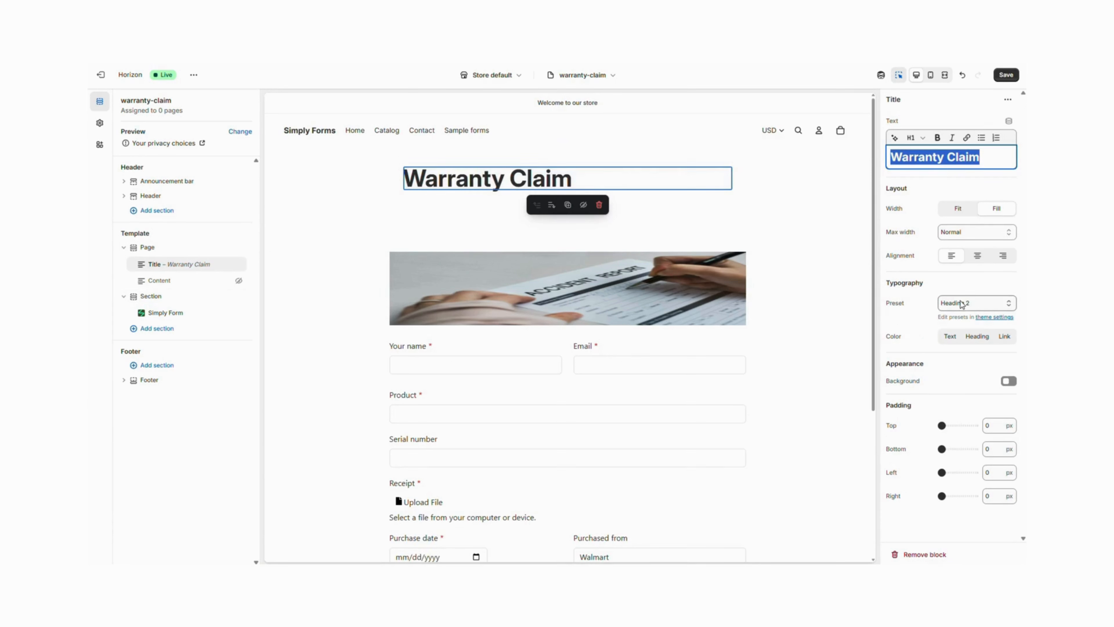
left_click(977, 255)
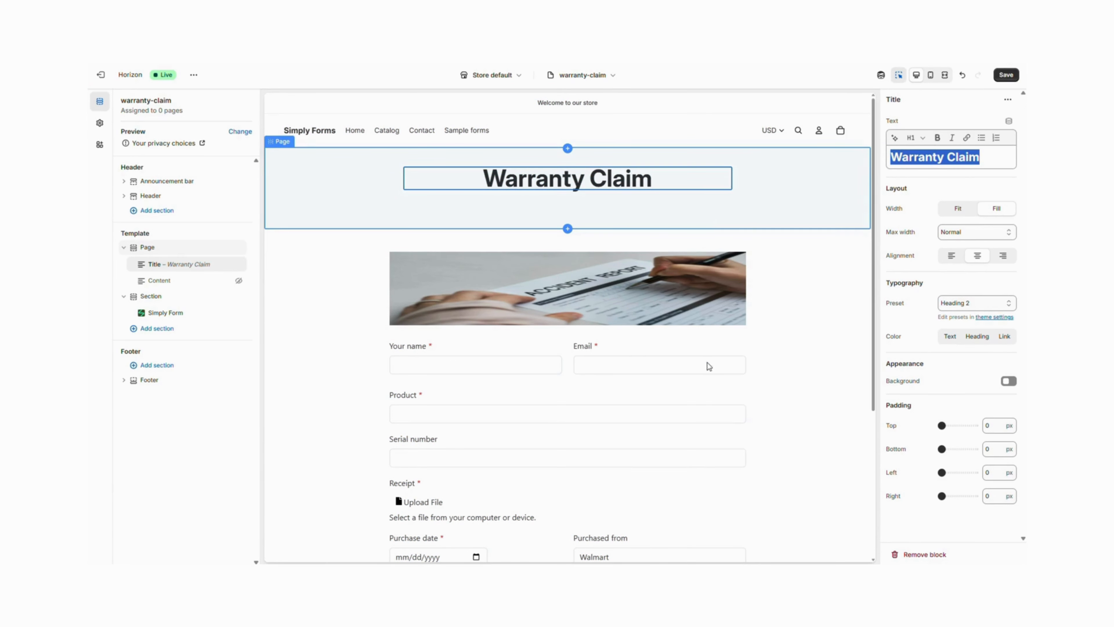
Set the Simply Form's top margin mode to fixed and its top margin to -36 px
left_click(681, 350)
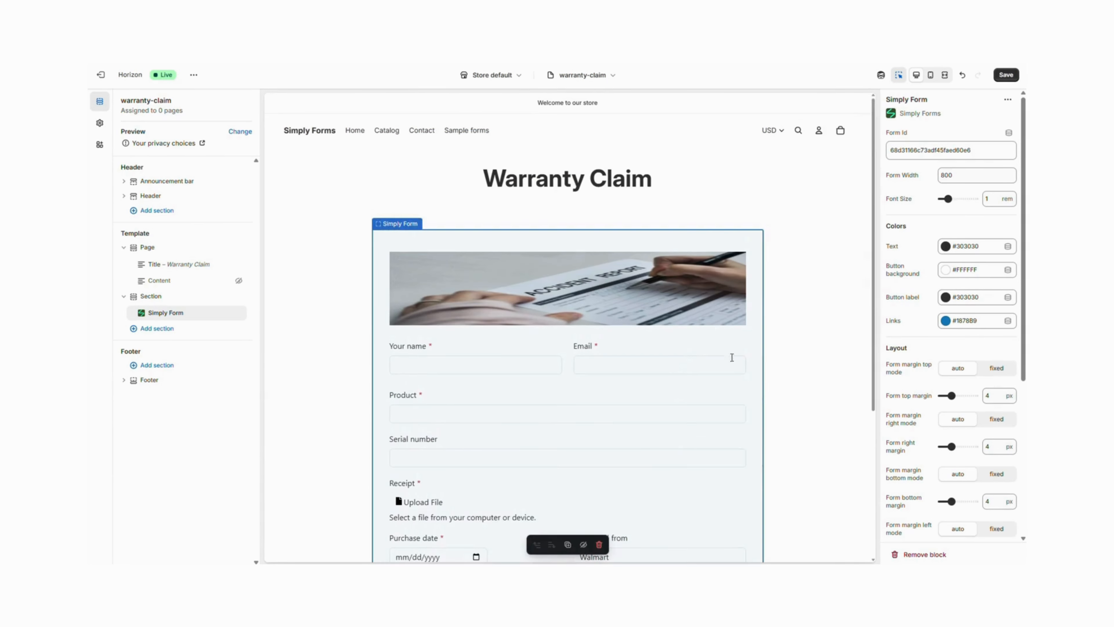
left_click(997, 372)
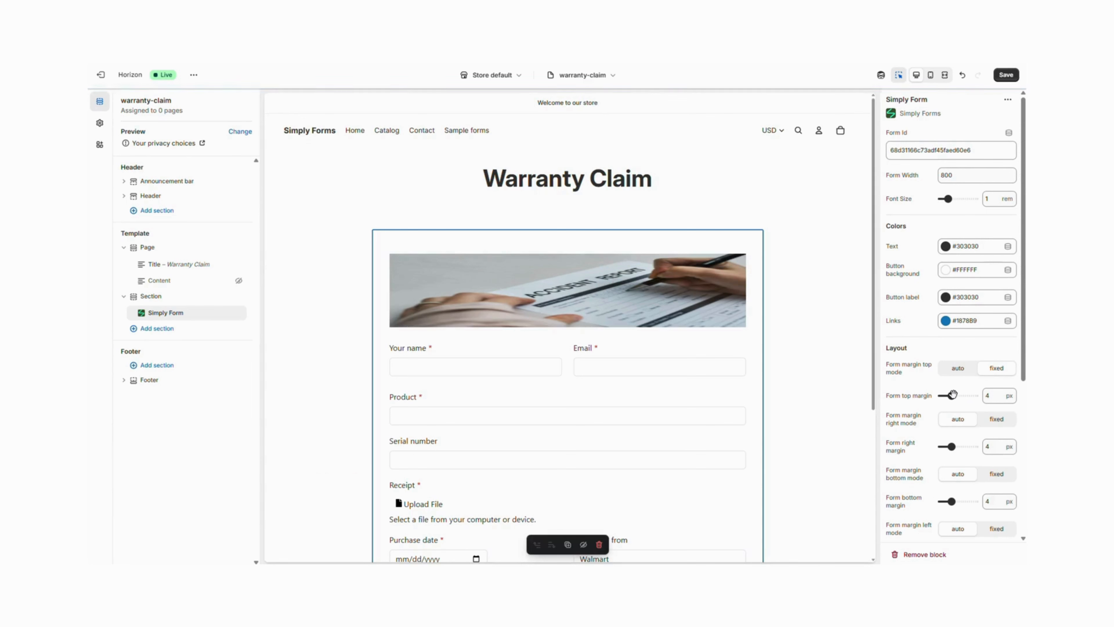
left_click_drag(952, 395, 938, 395)
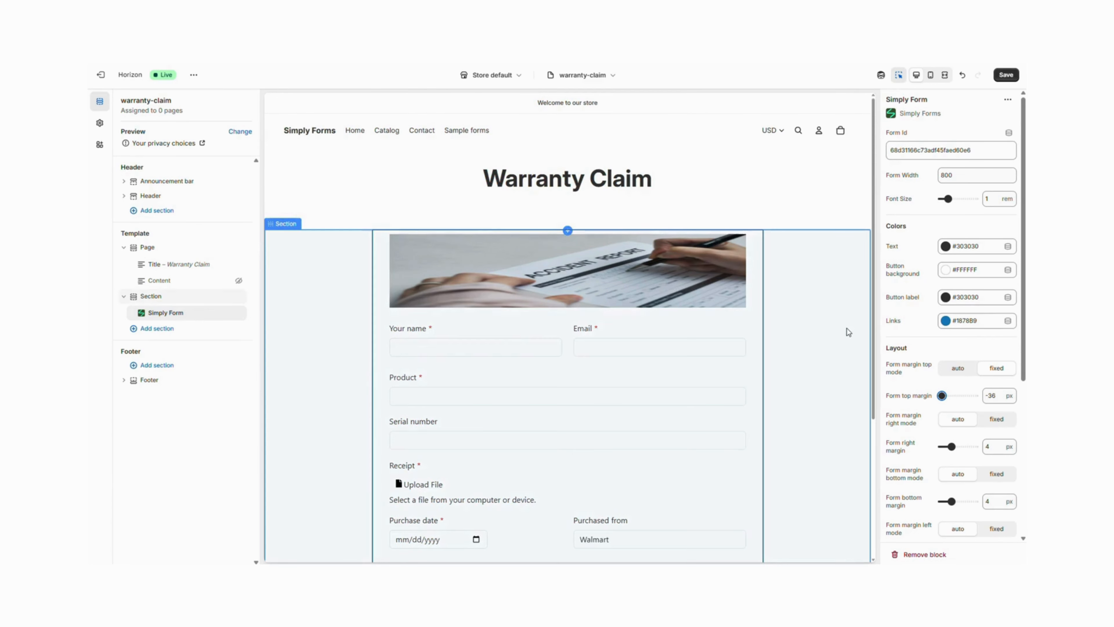
Change the form's text color to #0A207C and try enlarging the font size to about 1.7 rem
left_click(945, 249)
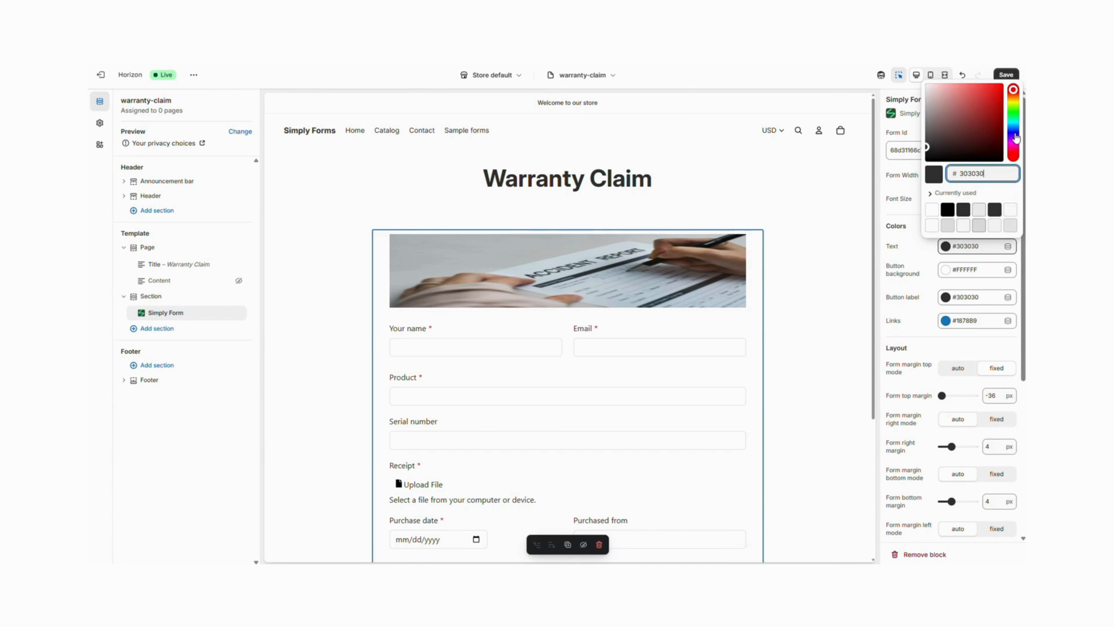
left_click(1015, 137)
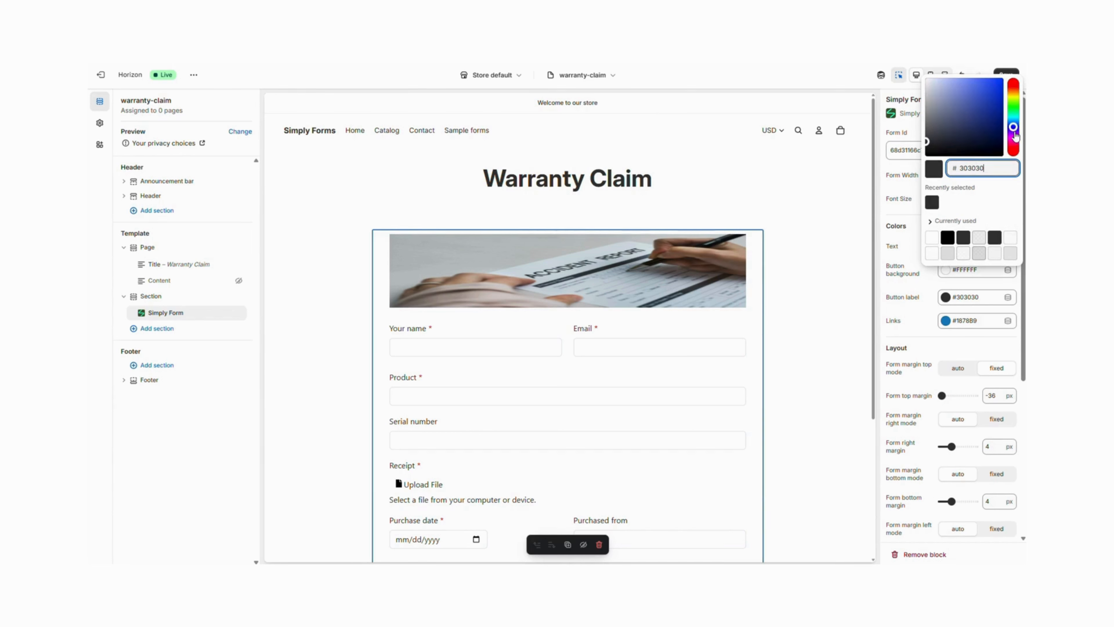
left_click(997, 119)
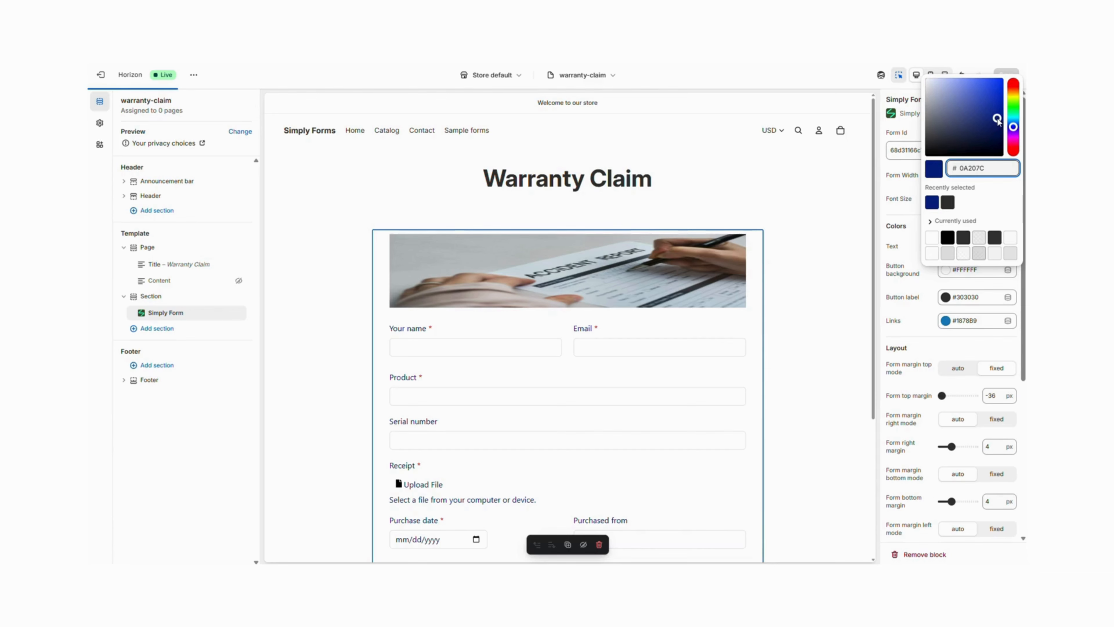
left_click(896, 230)
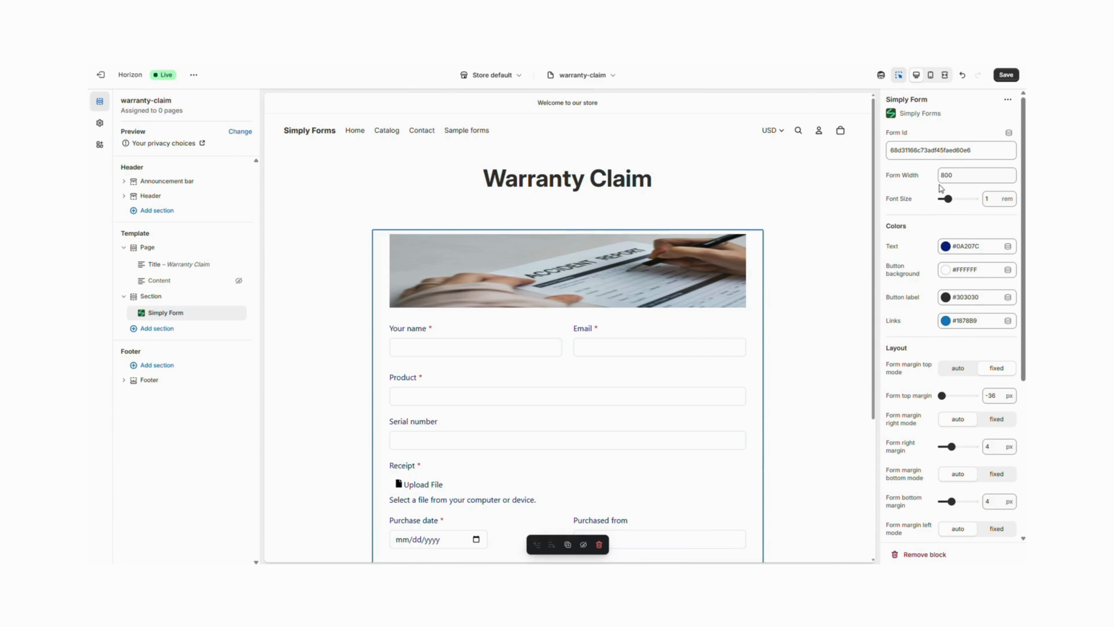
left_click_drag(948, 200, 956, 200)
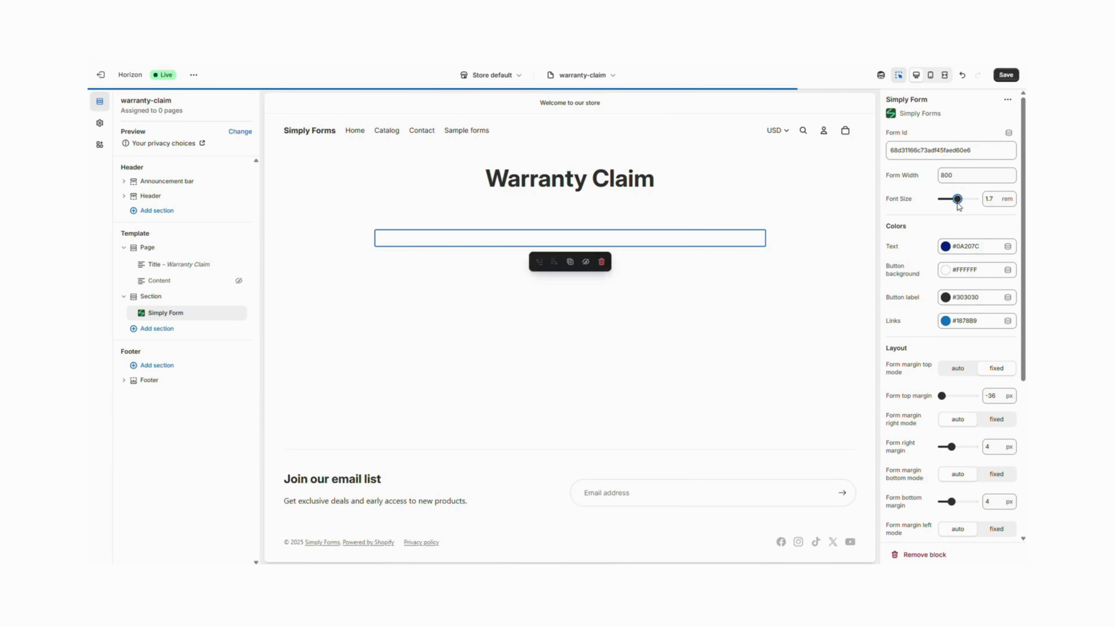
Set the form's button alignment to Center and save the theme changes
scroll(415, 435, "down", 5)
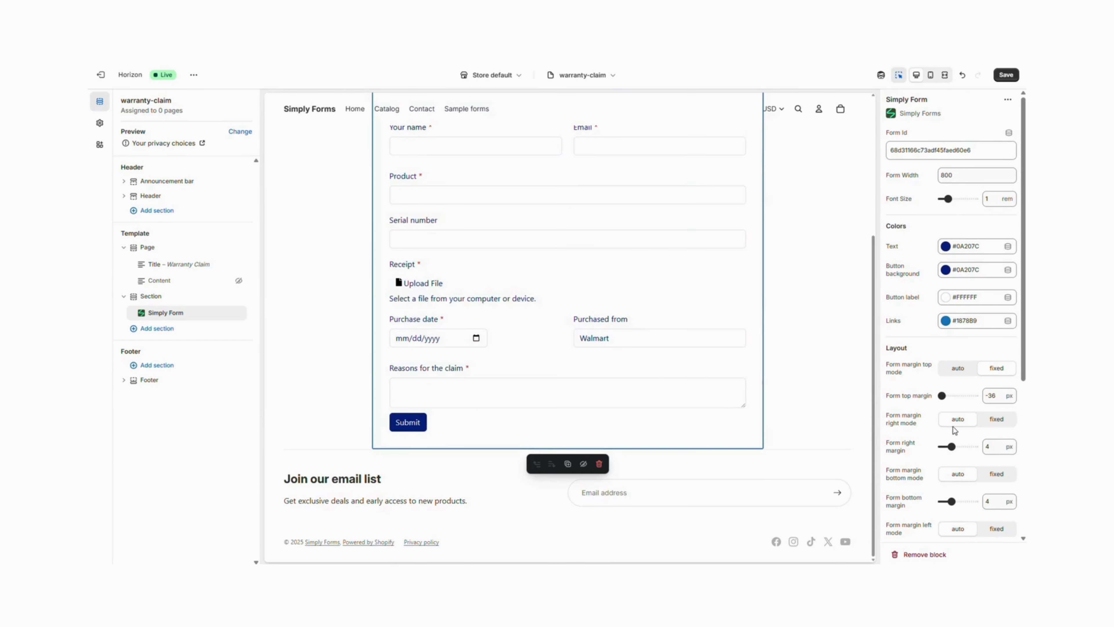
scroll(953, 428, "down", 5)
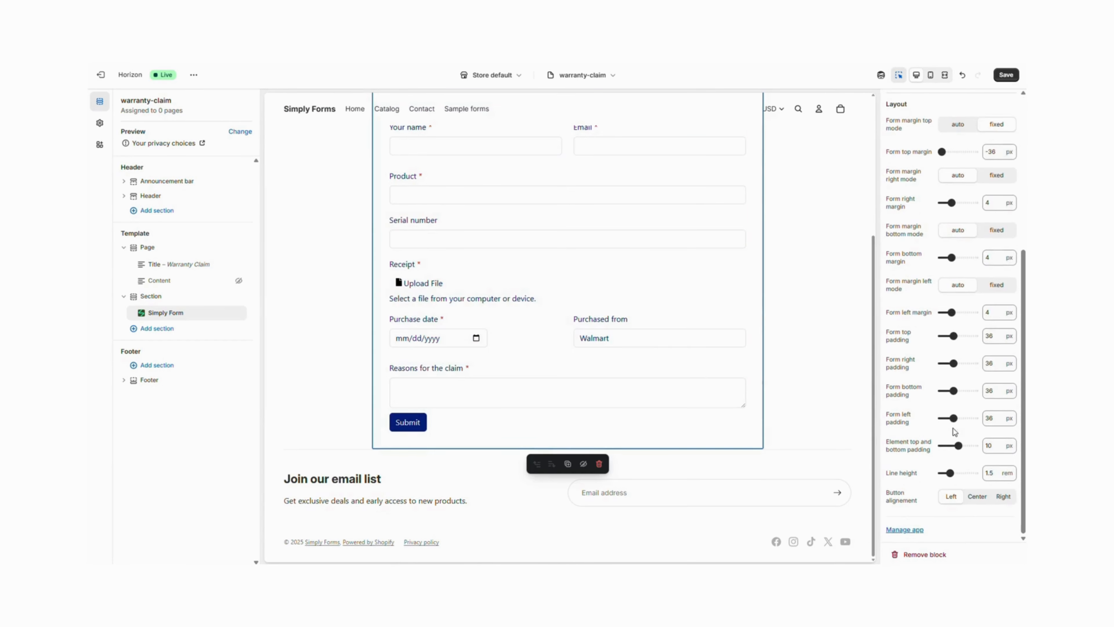
left_click(976, 498)
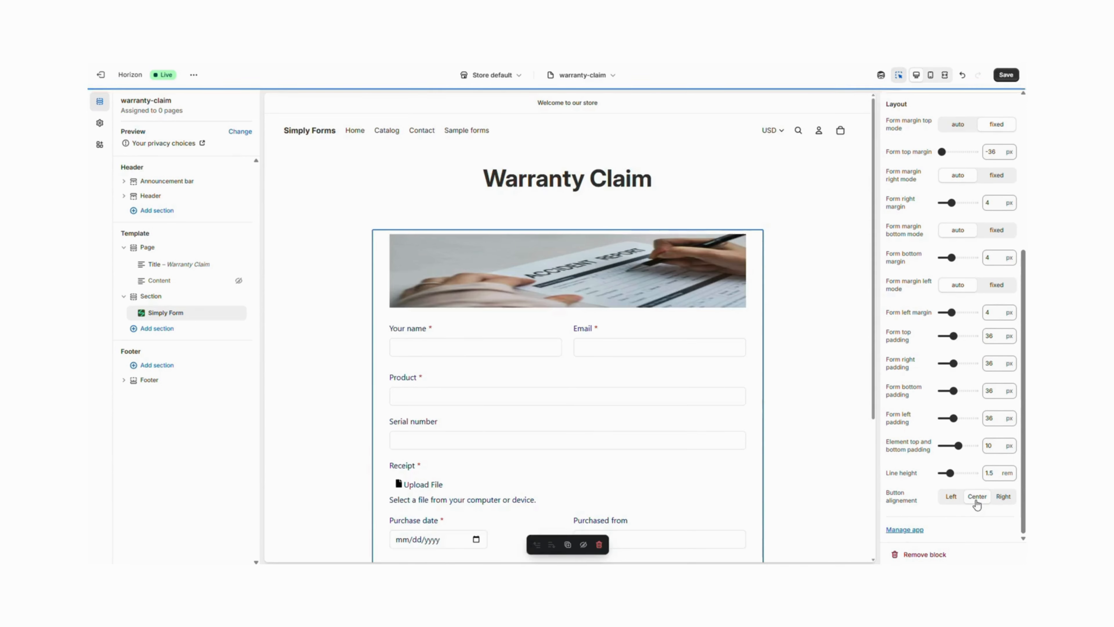
scroll(857, 499, "down", 5)
scroll(804, 445, "up", 6)
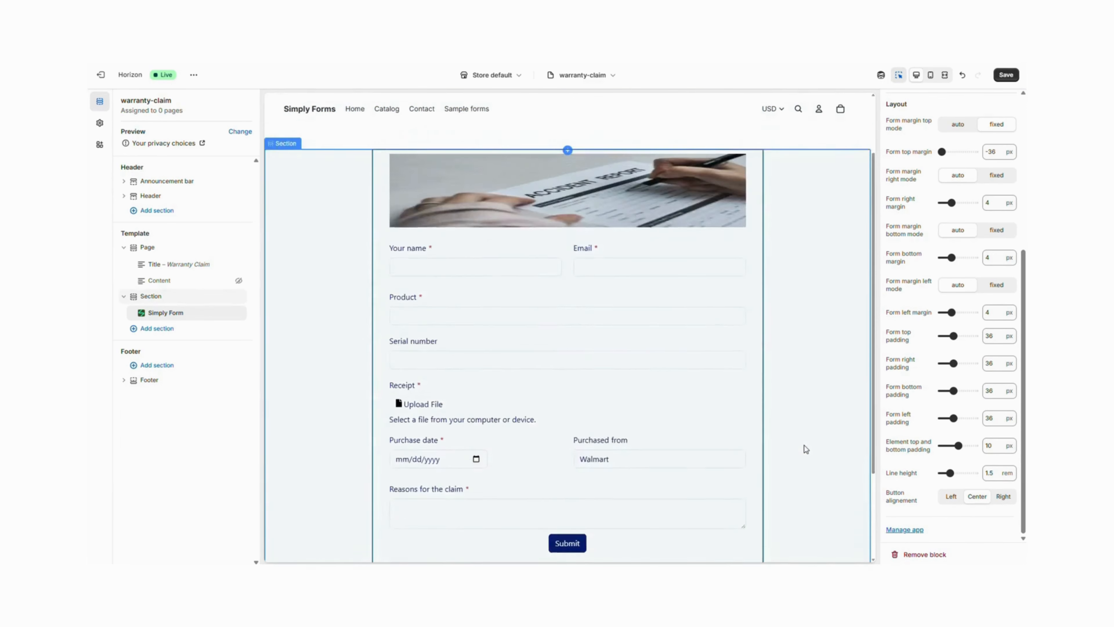
left_click(1005, 76)
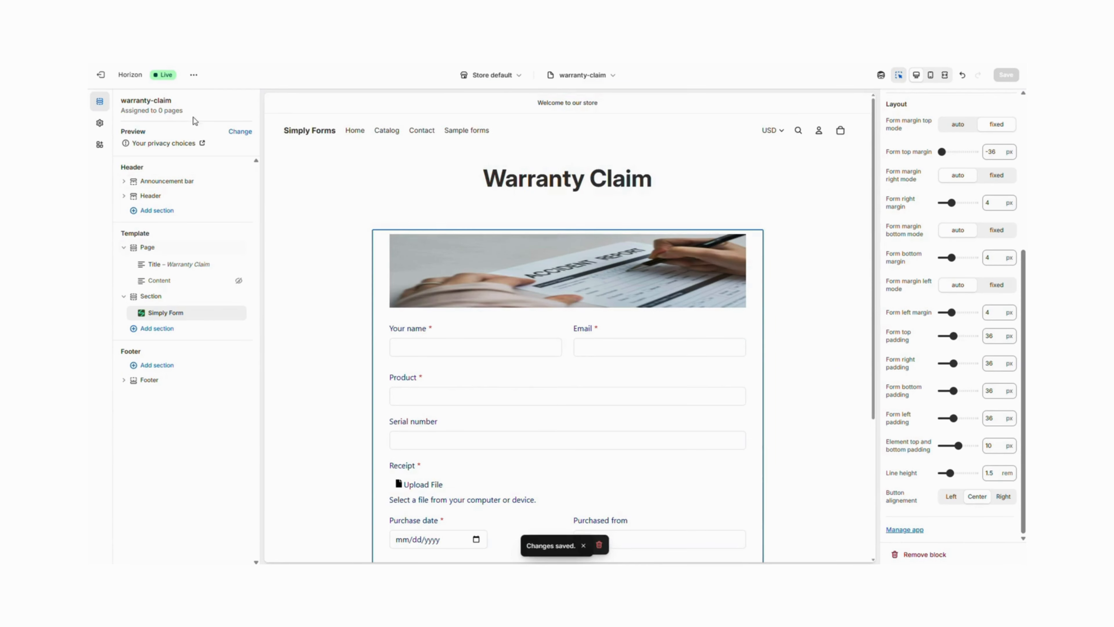
Create a visible page titled Warranty Claim that uses the warranty-claim template, and save it
left_click(113, 86)
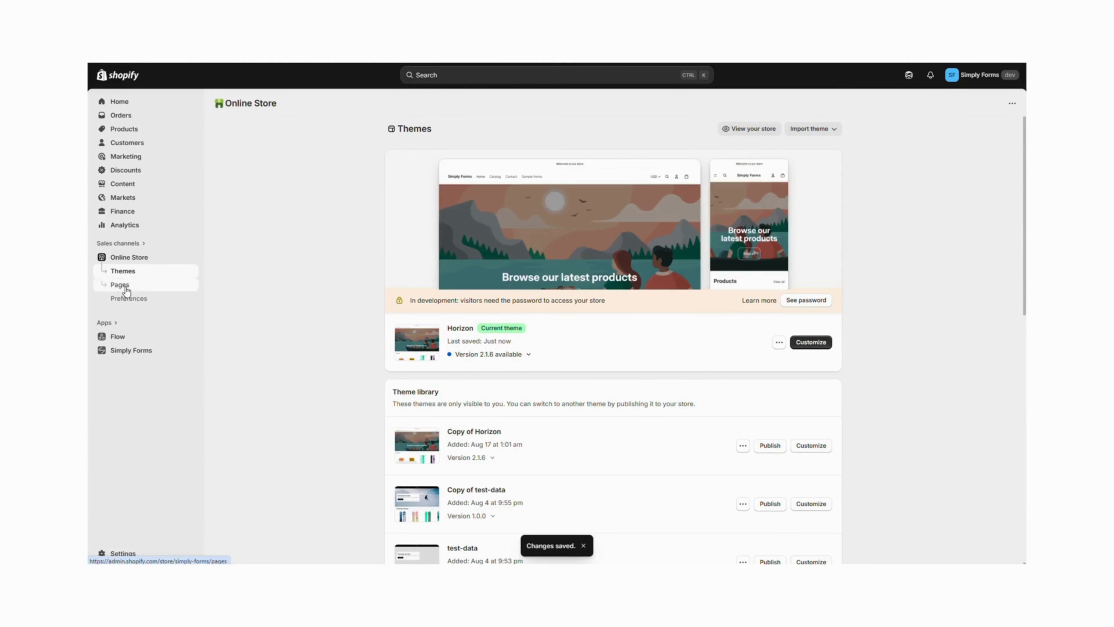
left_click(125, 288)
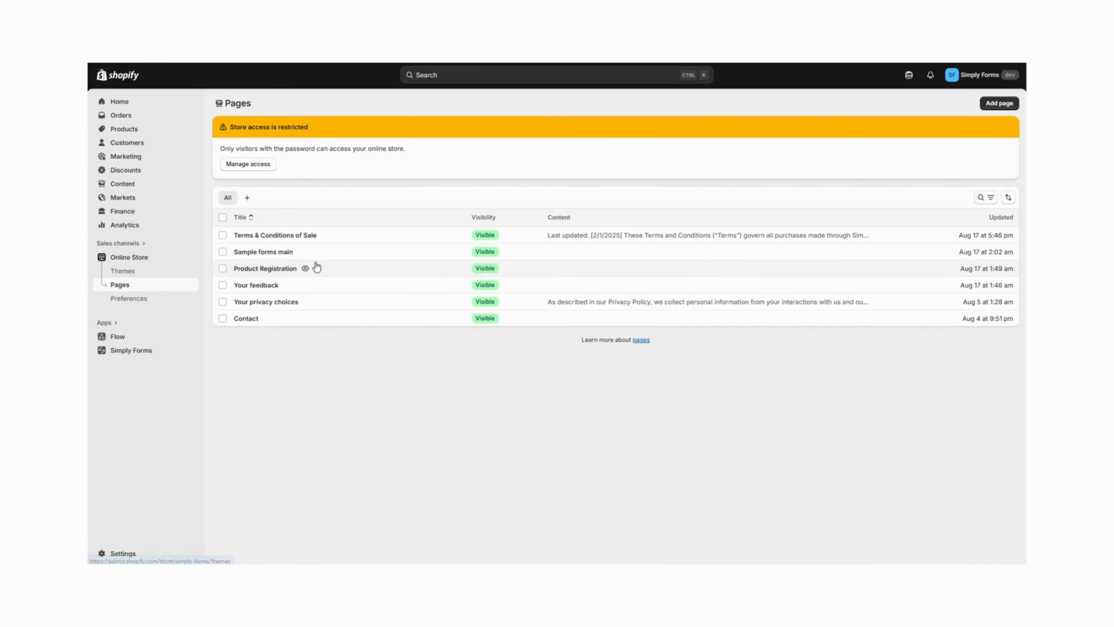
left_click(992, 104)
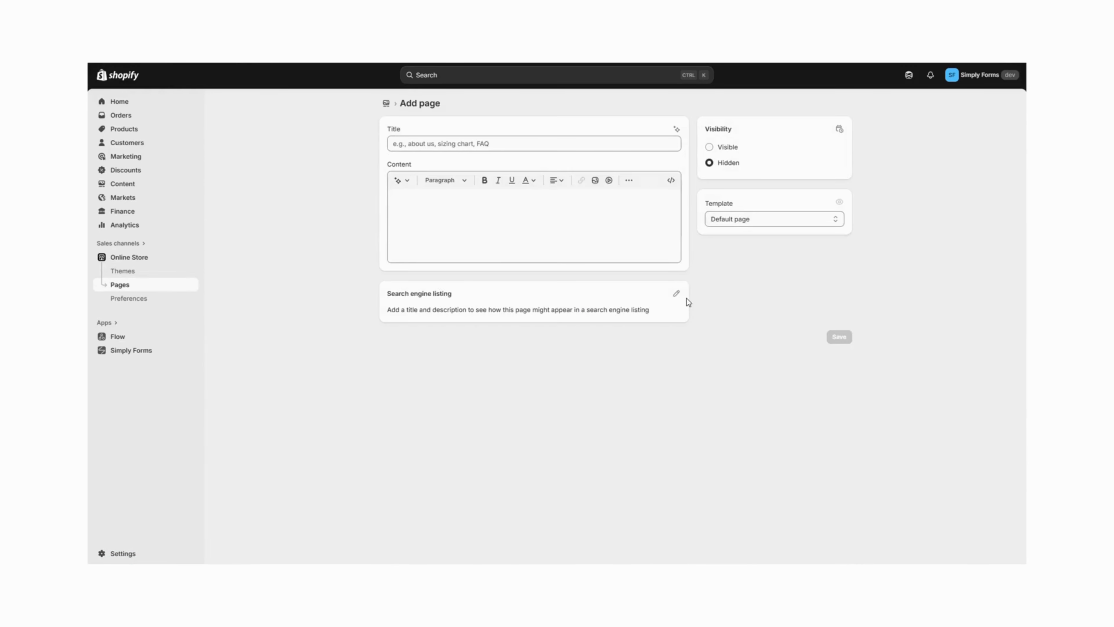
left_click(742, 220)
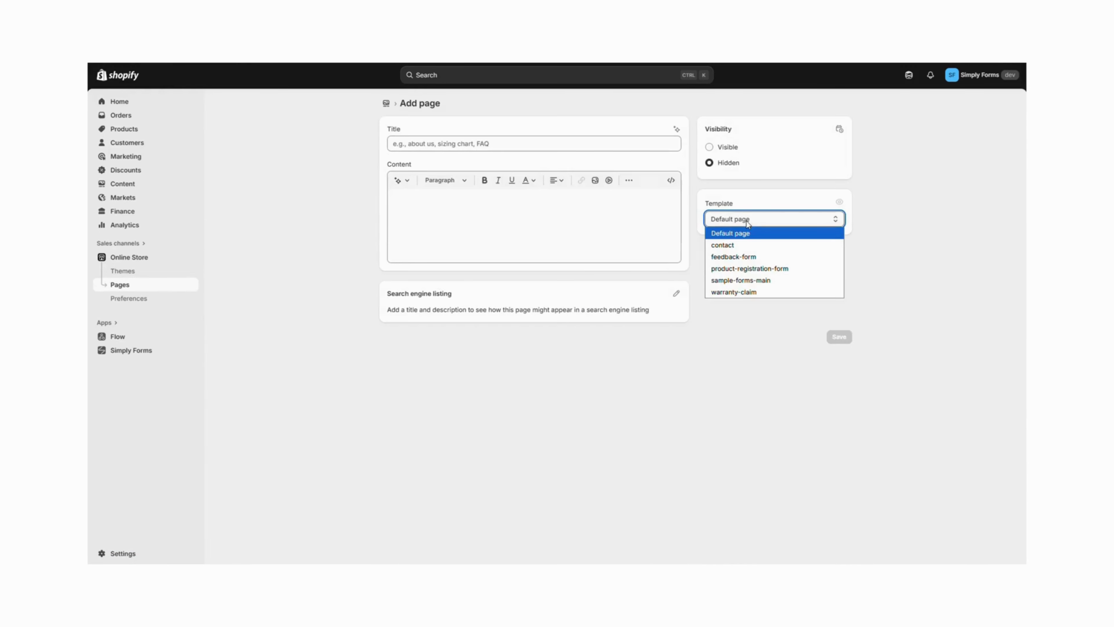
left_click(746, 292)
left_click(709, 146)
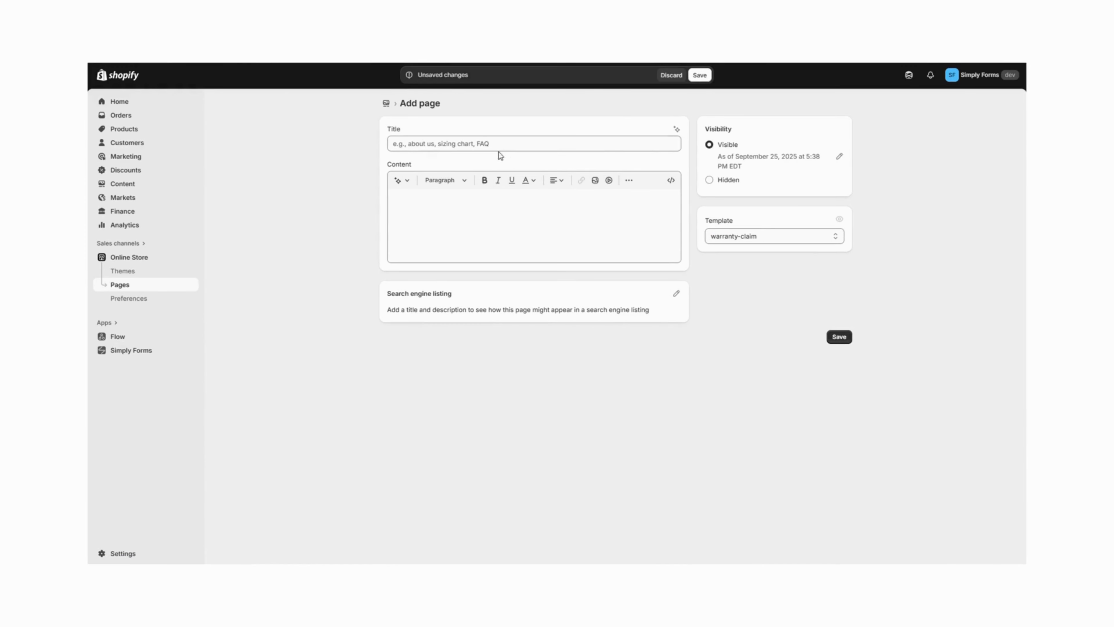
left_click(493, 144)
type("w")
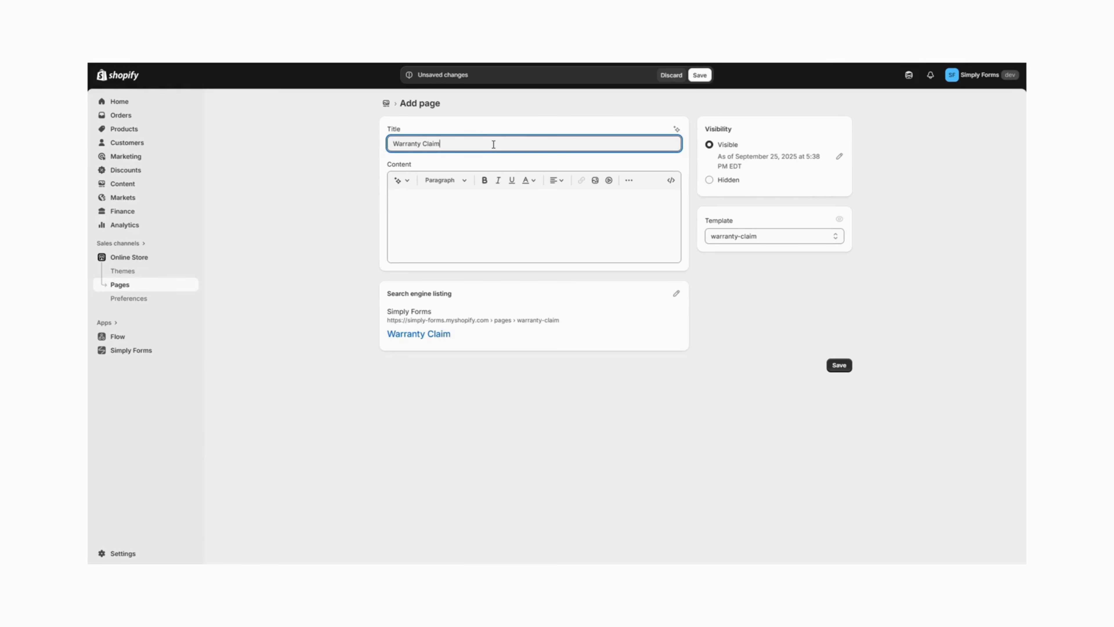
left_click(699, 71)
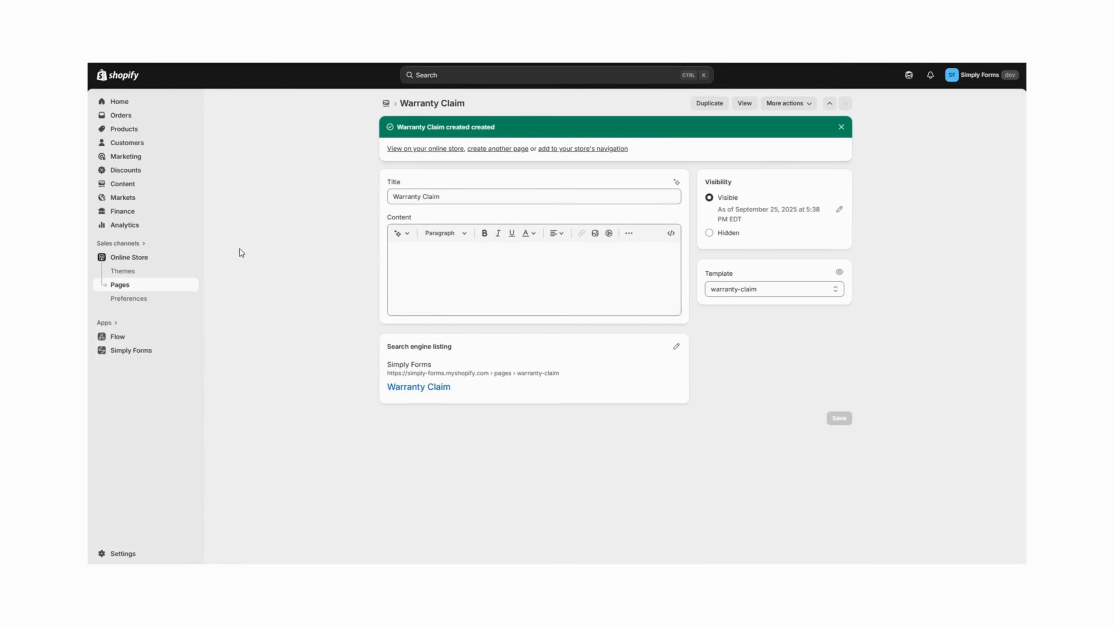
Add a Warranty Claim item linking to the Warranty Claim page under Sample forms in the Main menu, and save
left_click(121, 182)
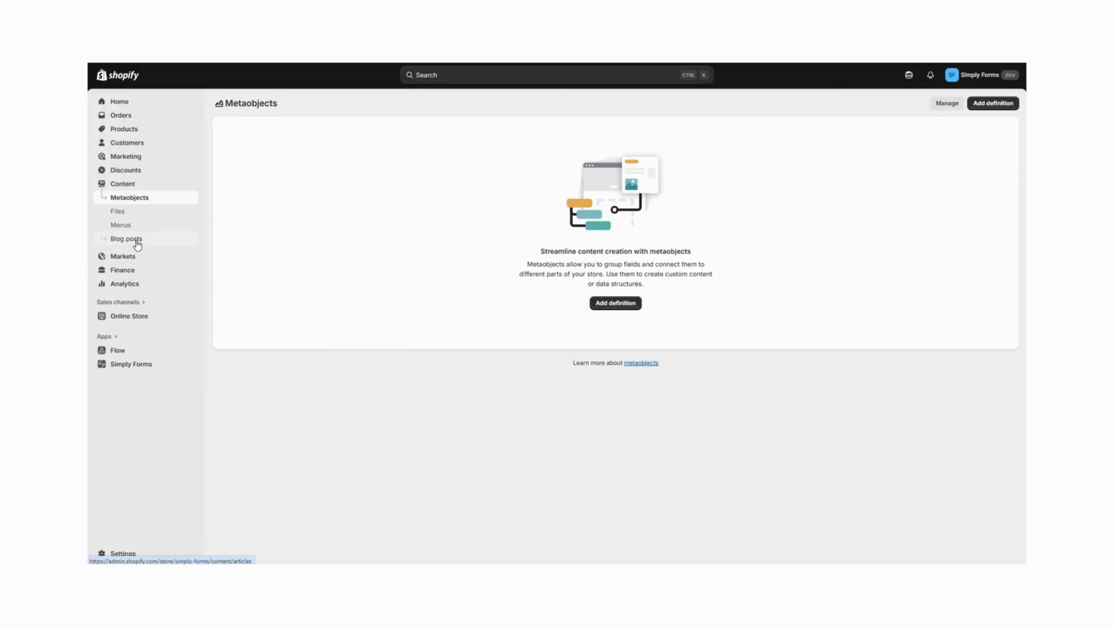
left_click(124, 228)
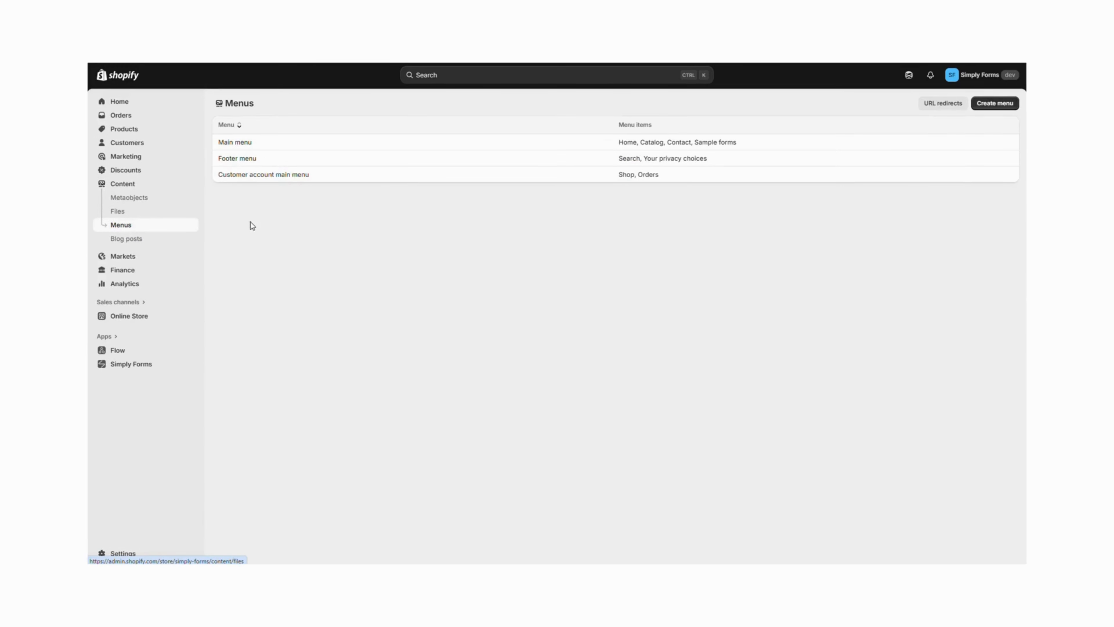
left_click(236, 143)
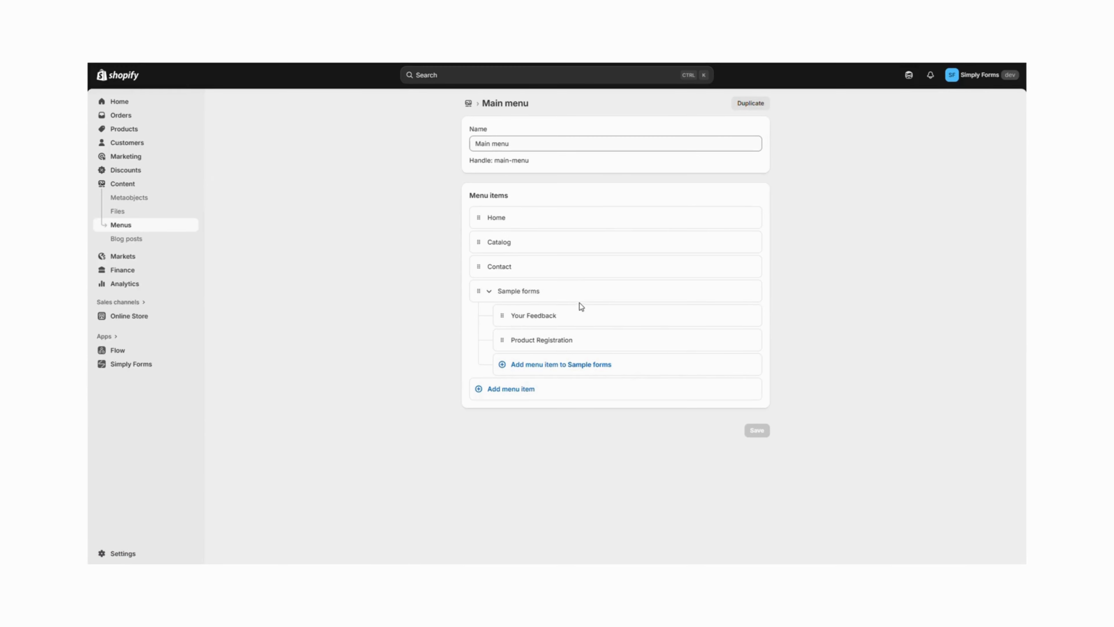
left_click(592, 364)
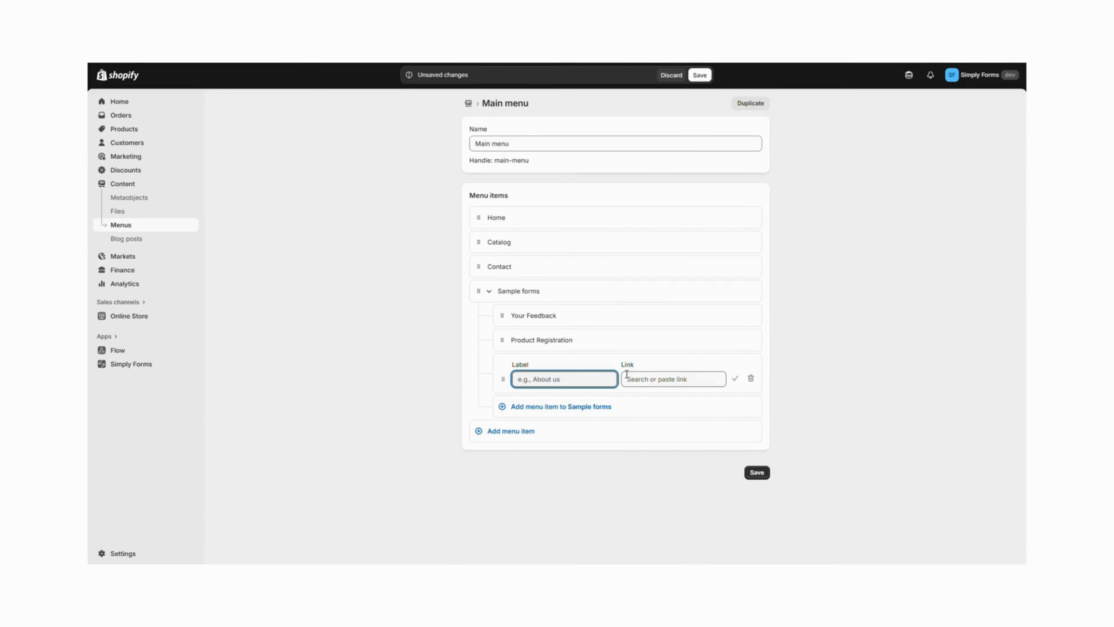
left_click(648, 379)
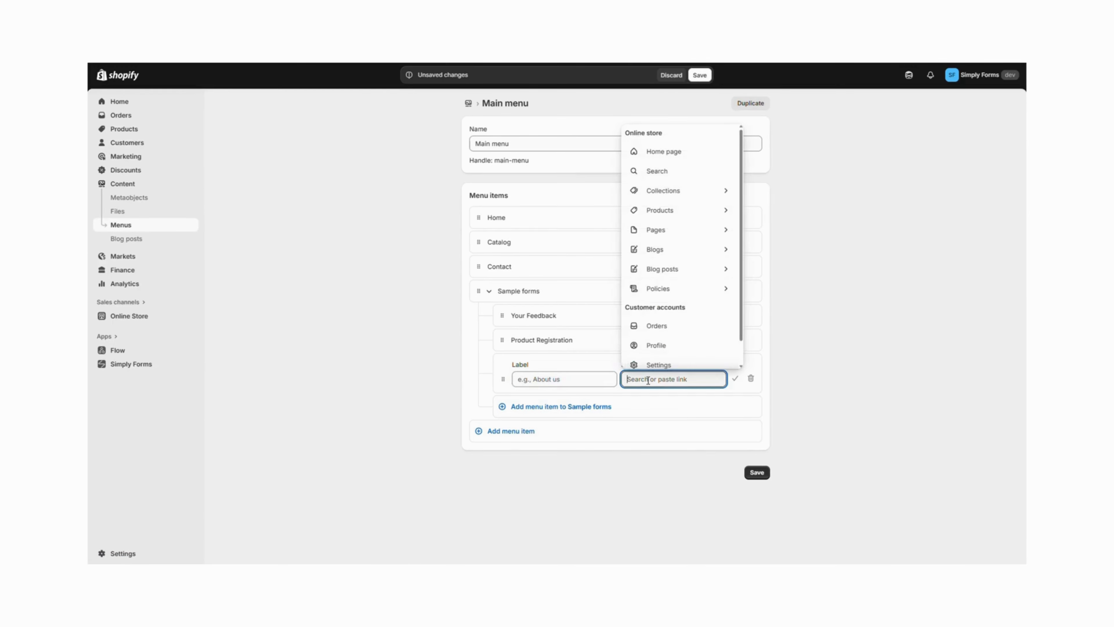
left_click(665, 230)
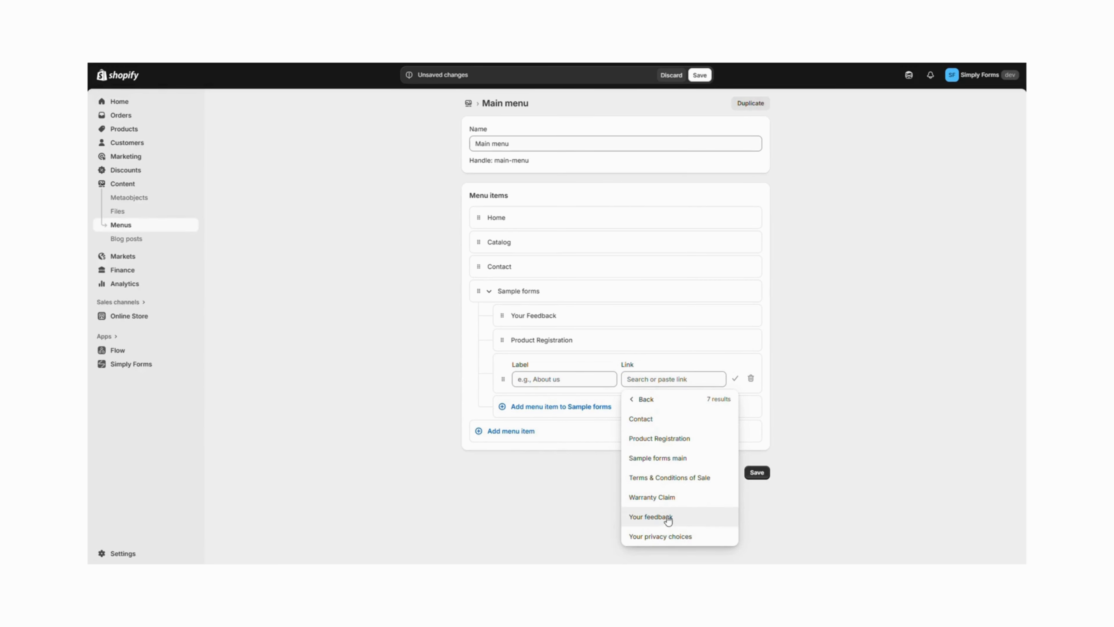
left_click(658, 497)
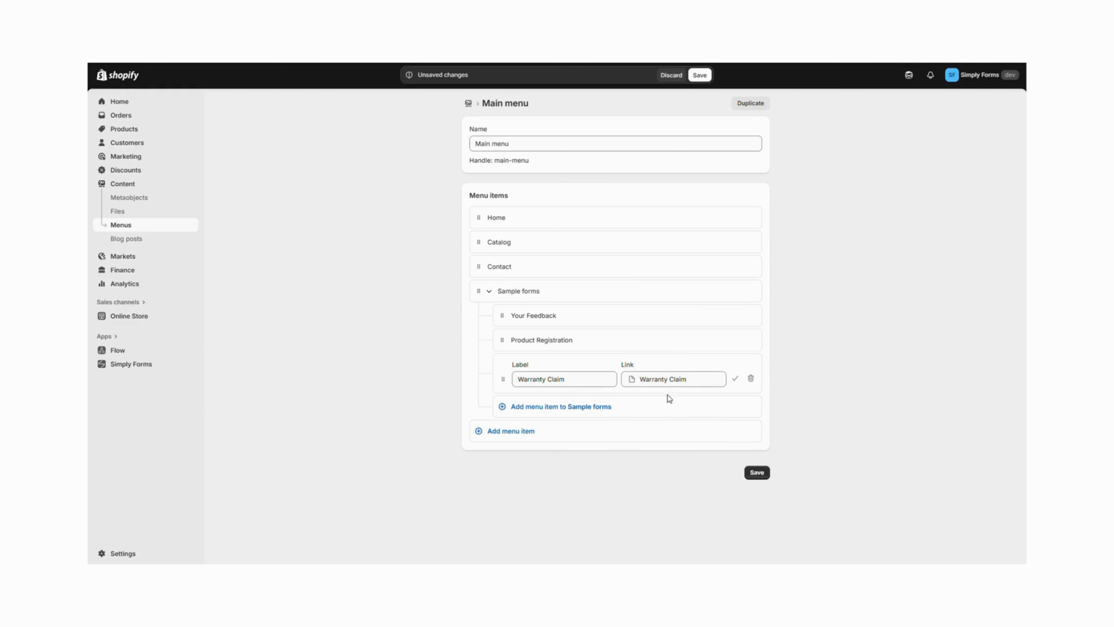
left_click(757, 472)
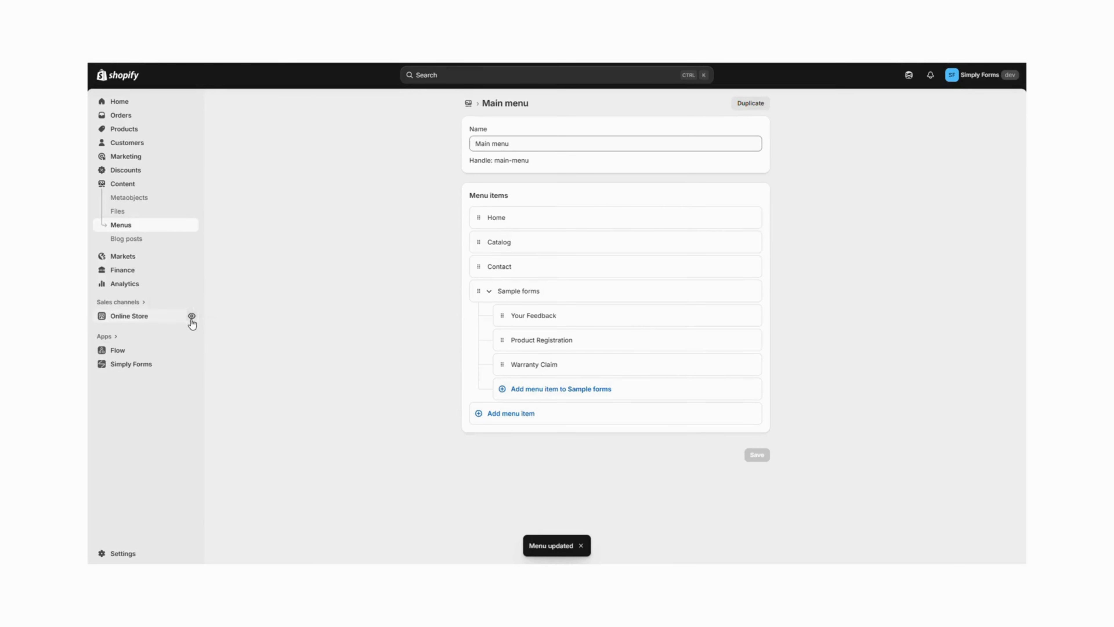
Open the online store to preview it
left_click(191, 317)
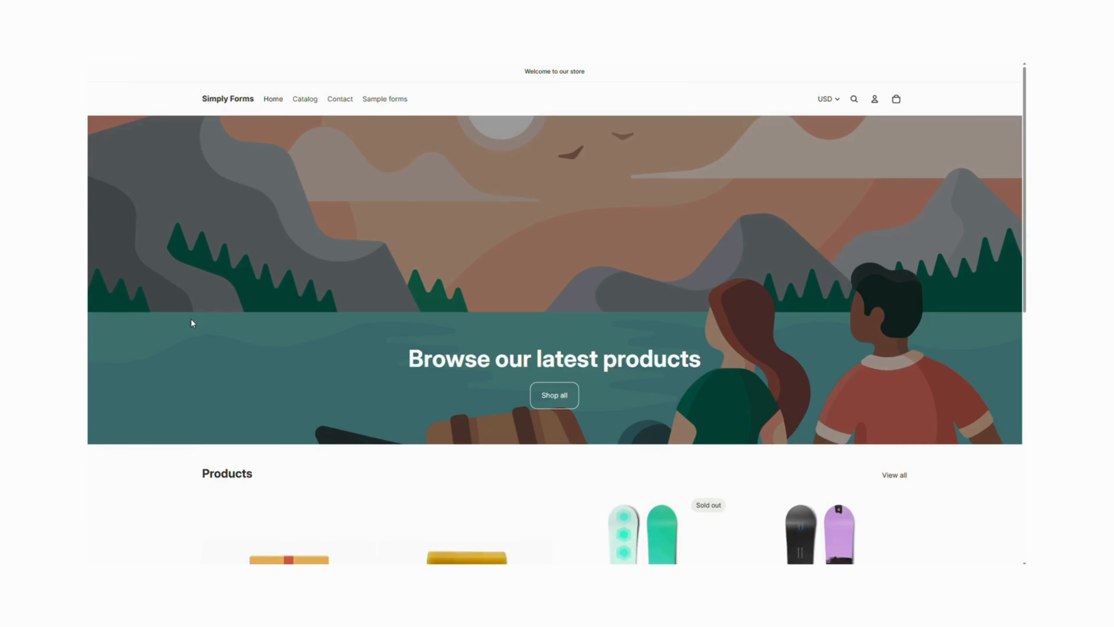
Open the Warranty Claim page from the Sample forms menu of the storefront and review the form
mouse_move(388, 104)
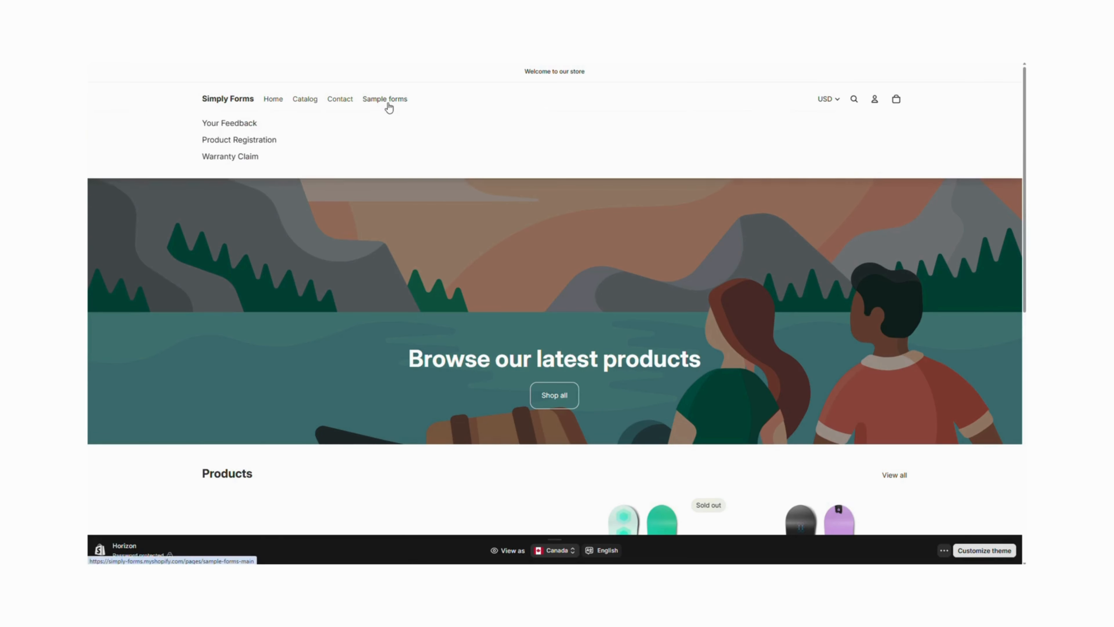
left_click(228, 159)
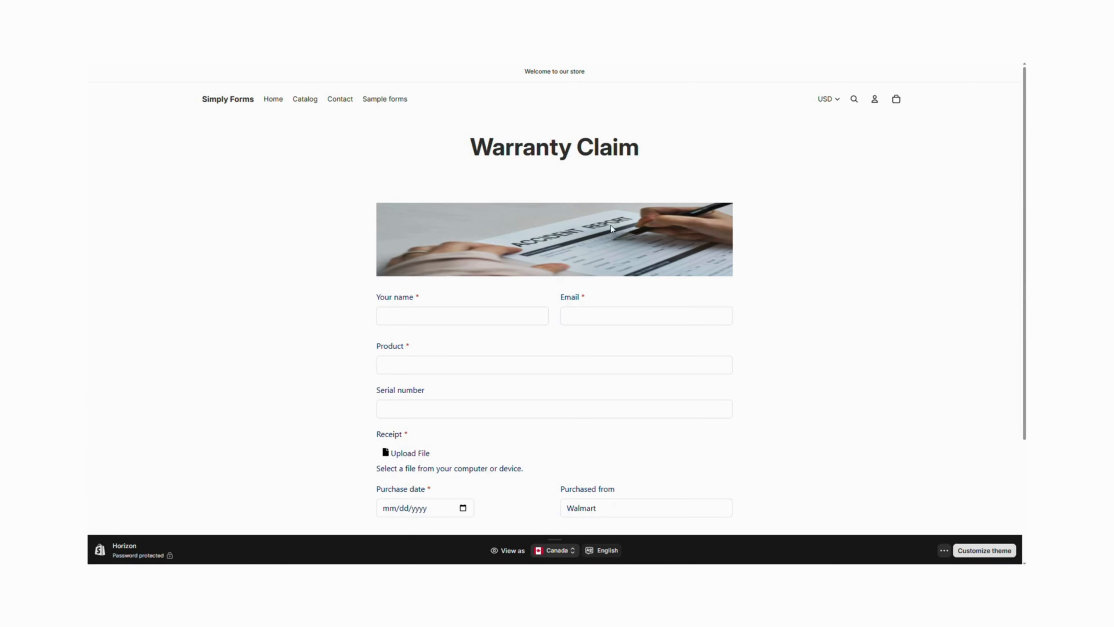
scroll(759, 296, "down", 4)
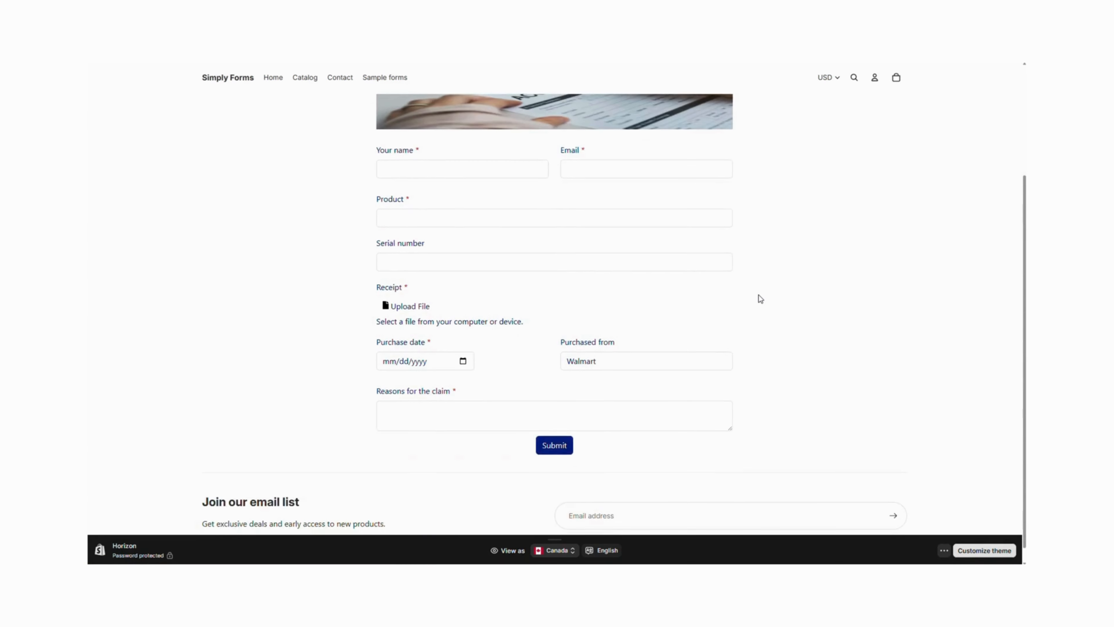
scroll(758, 296, "up", 2)
scroll(758, 295, "up", 2)
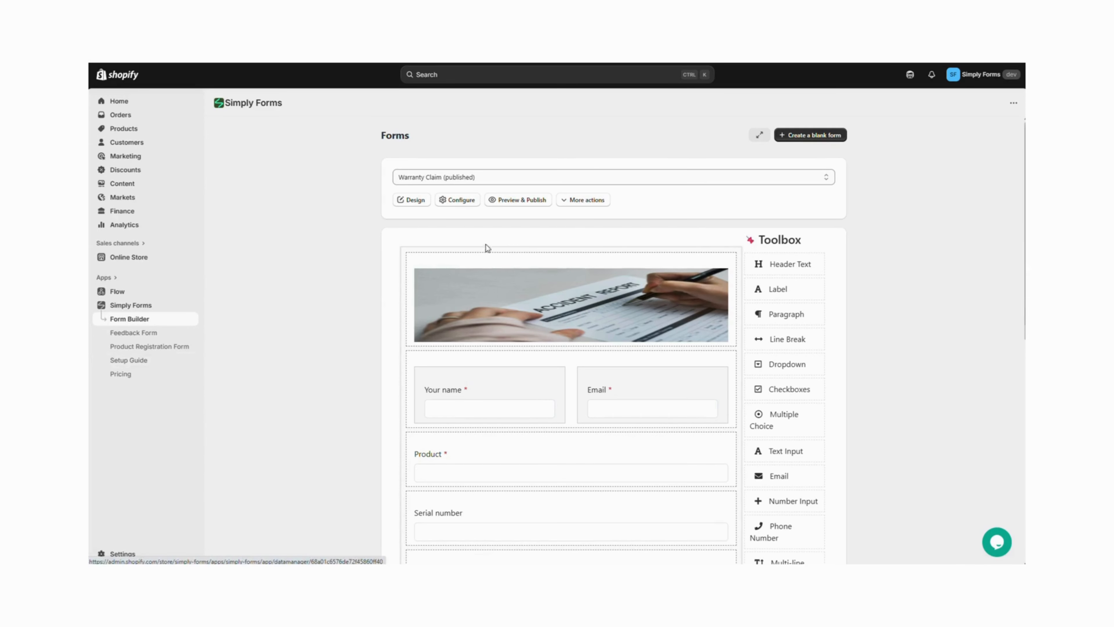
Add a data link for the Warranty Claim form to the app menu and open it
left_click(594, 205)
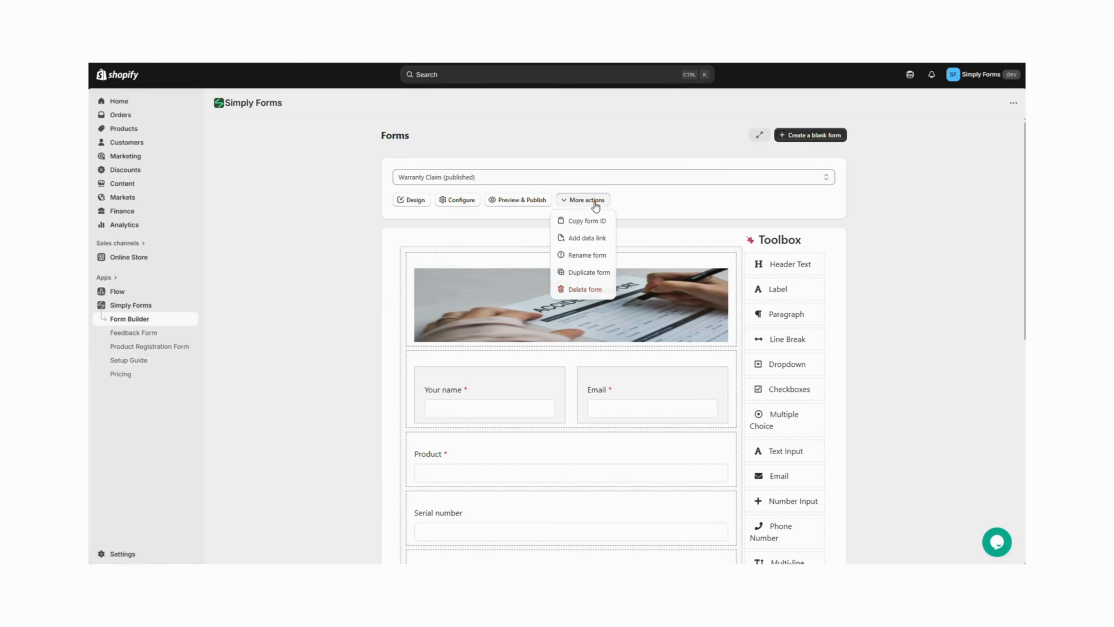
left_click(597, 239)
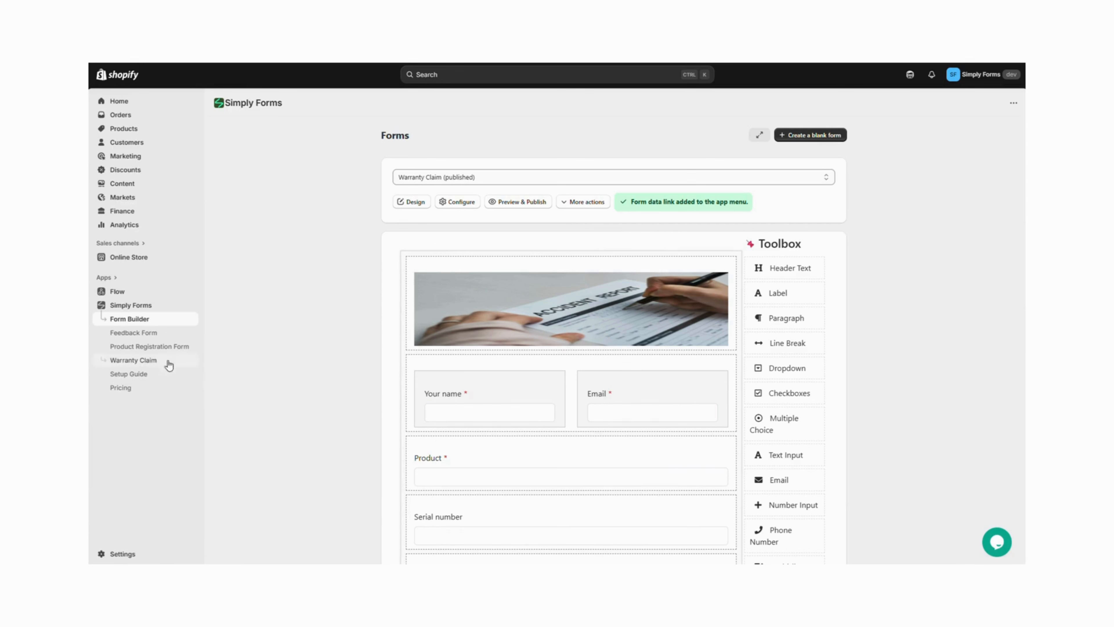
left_click(148, 368)
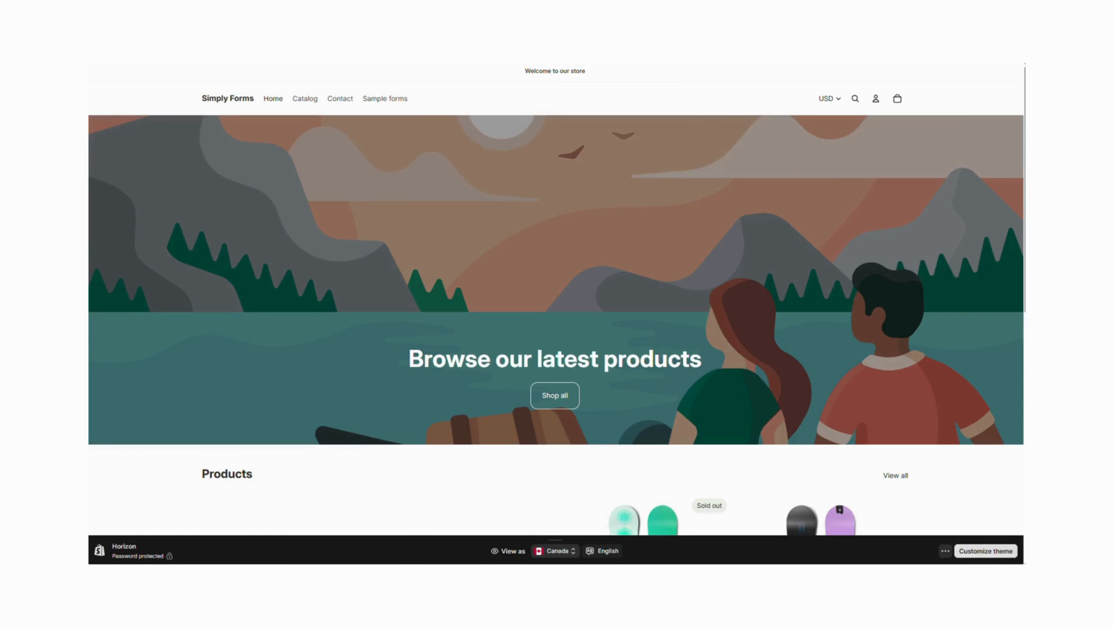
Open the Warranty Claim page from the storefront menu and enter the customer's full name
mouse_move(390, 105)
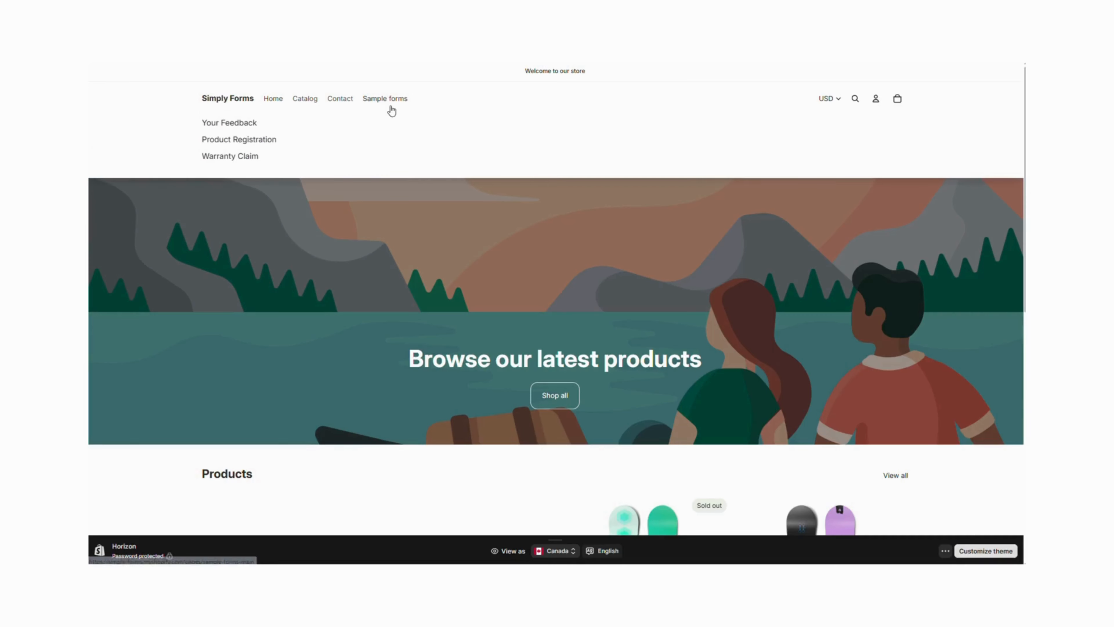
left_click(230, 159)
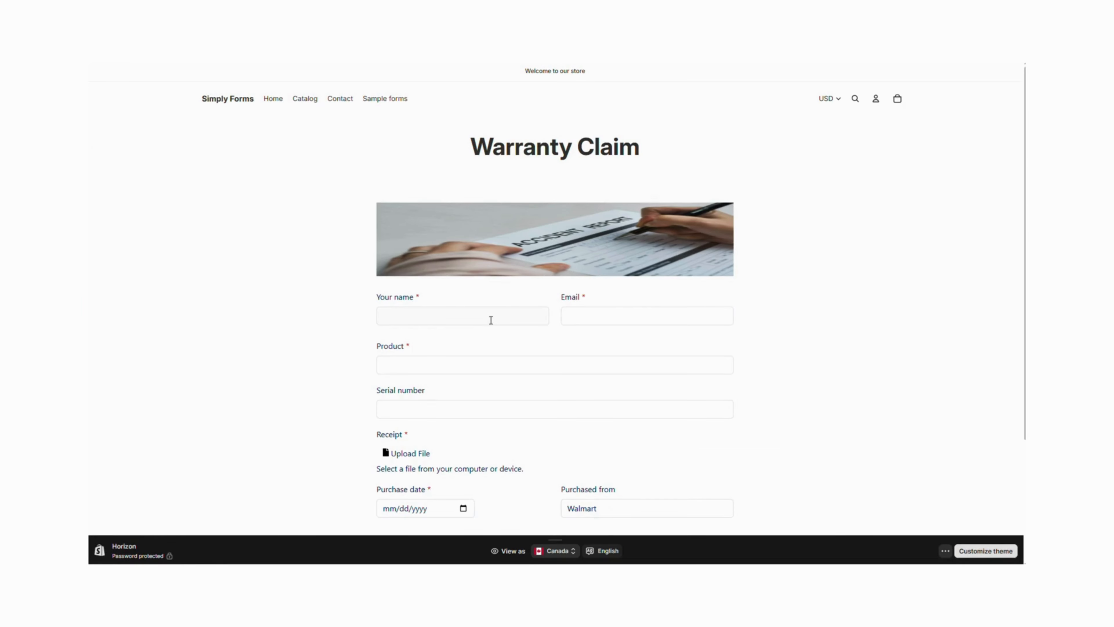
left_click(463, 323)
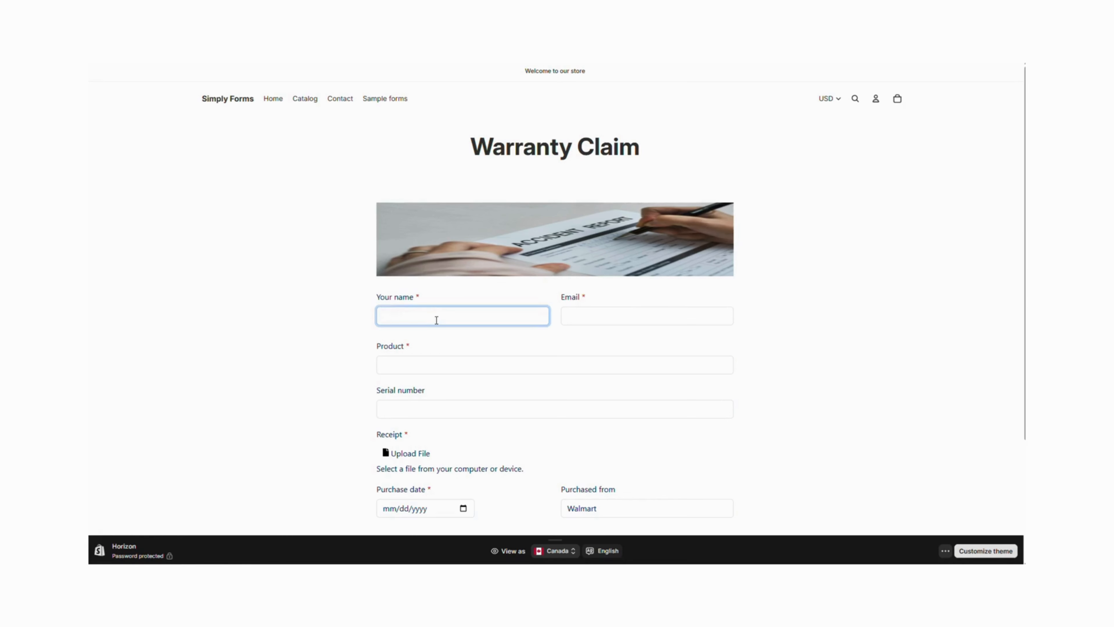
Paste and correct the customer's e-mail address in the Email field
left_click(614, 315)
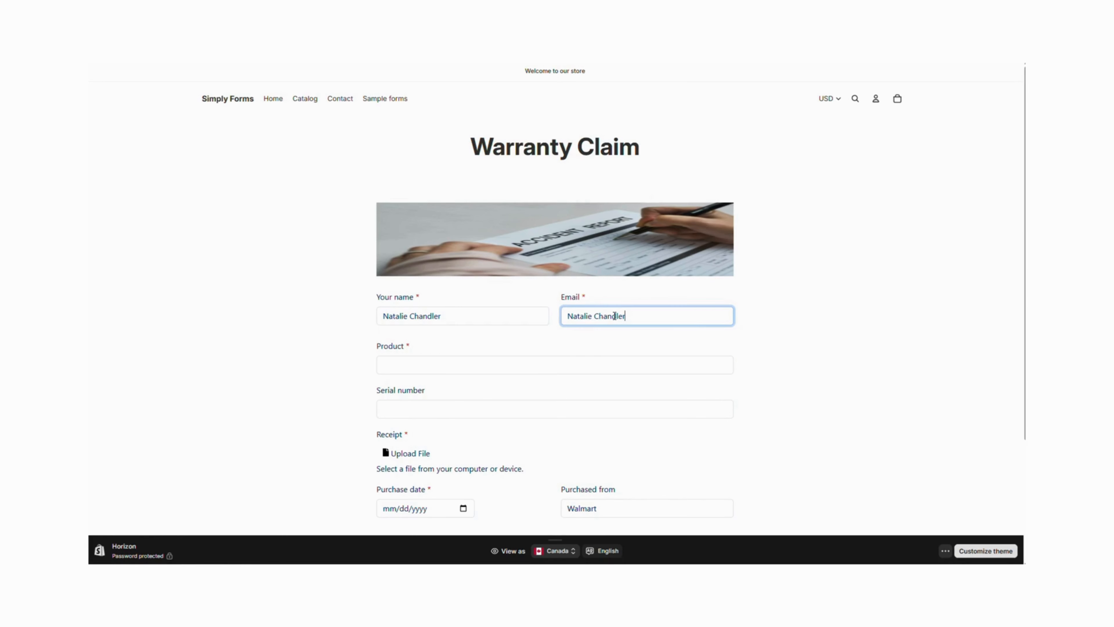
key("ctrl+Left")
key("BackSpace")
type(".")
key("End")
Choose The Collection Snowboard: Liquid as the product and upload the invoice PDF as the receipt
left_click(592, 363)
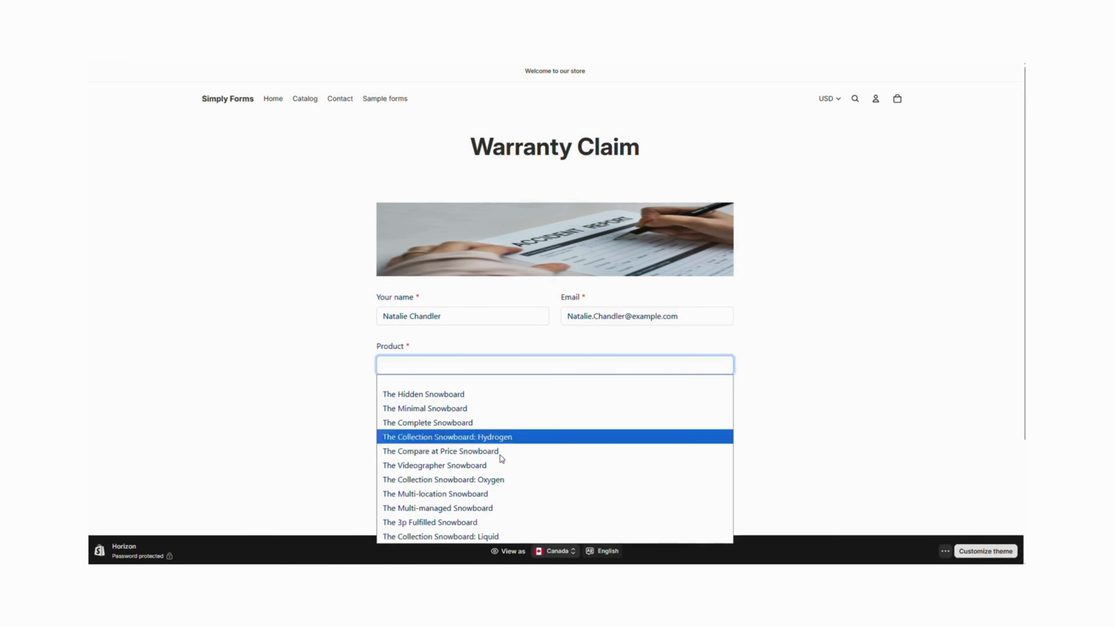
left_click(493, 536)
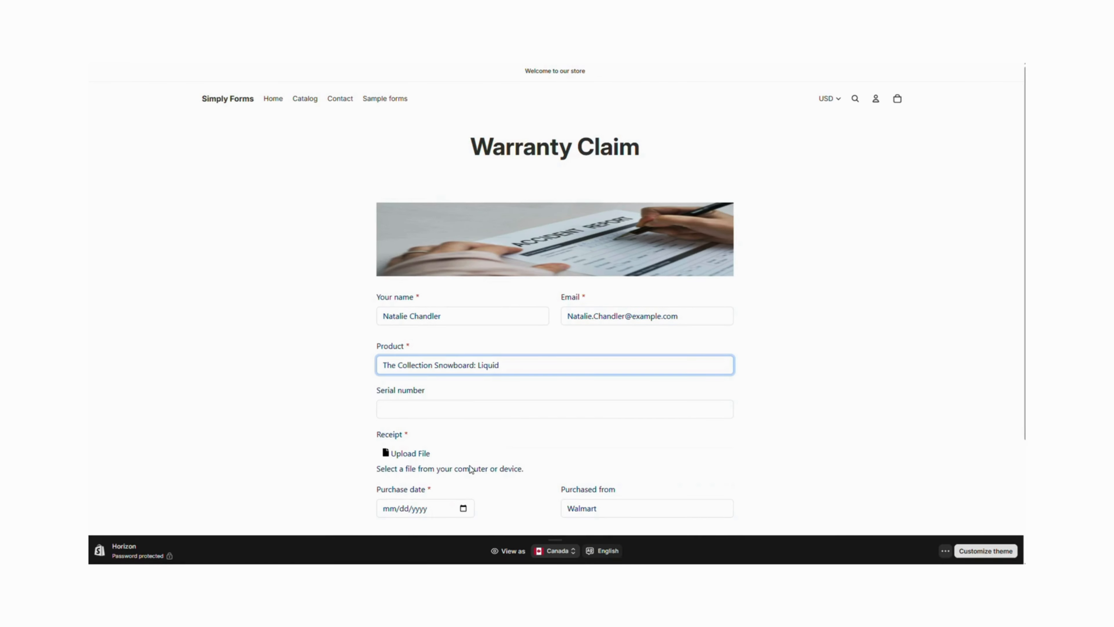
scroll(470, 468, "down", 2)
left_click(415, 356)
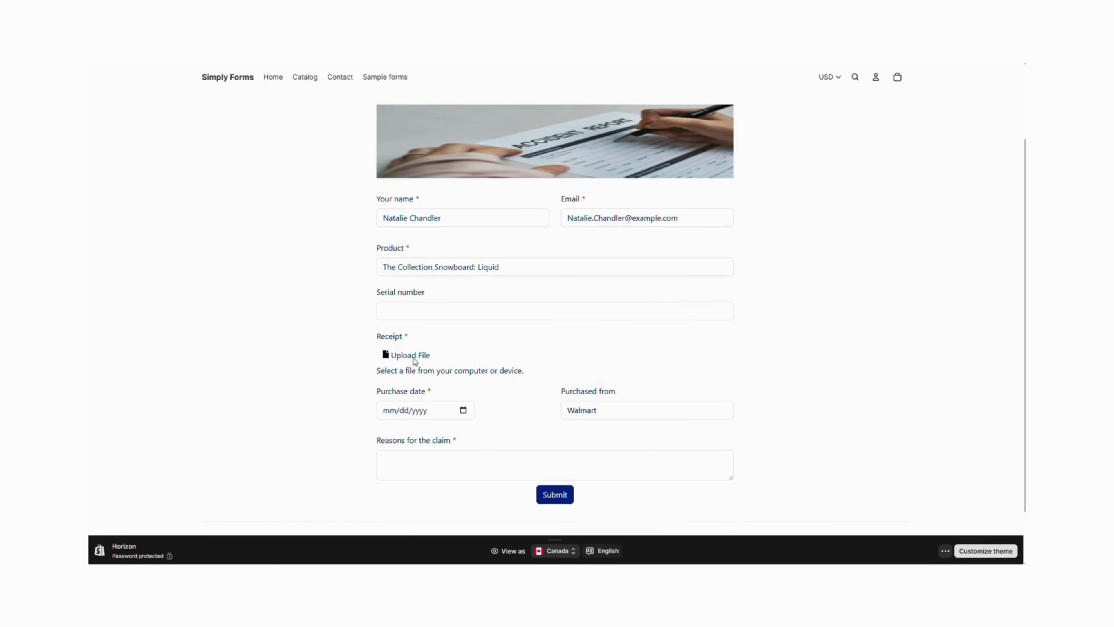
double_click(241, 166)
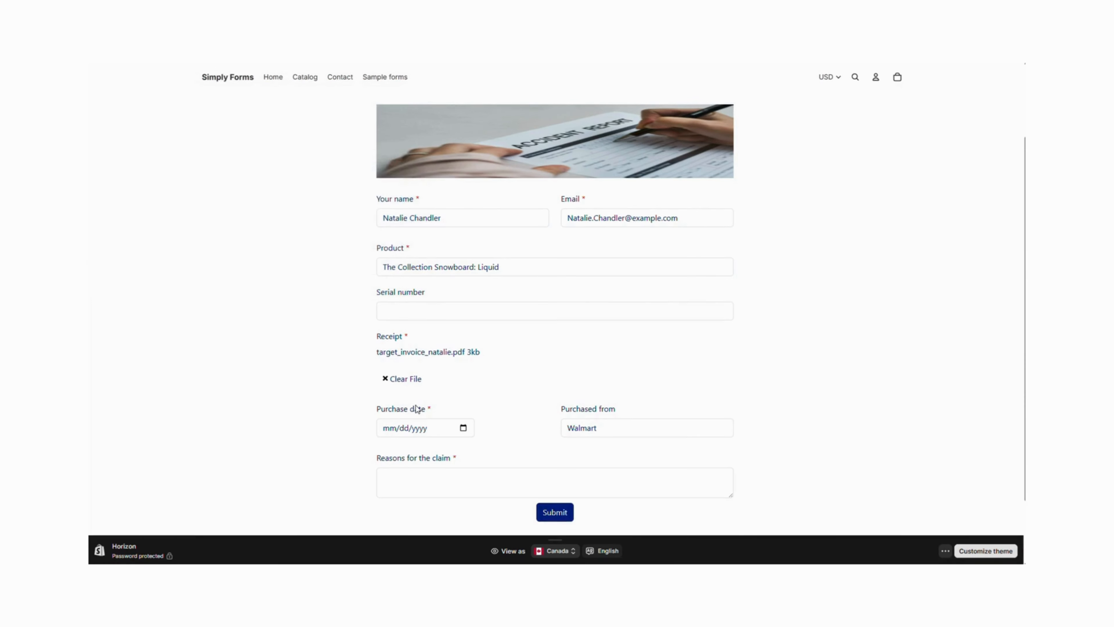
Set the purchase date to 09/01/2025 and the Purchased from option to Target
left_click(461, 427)
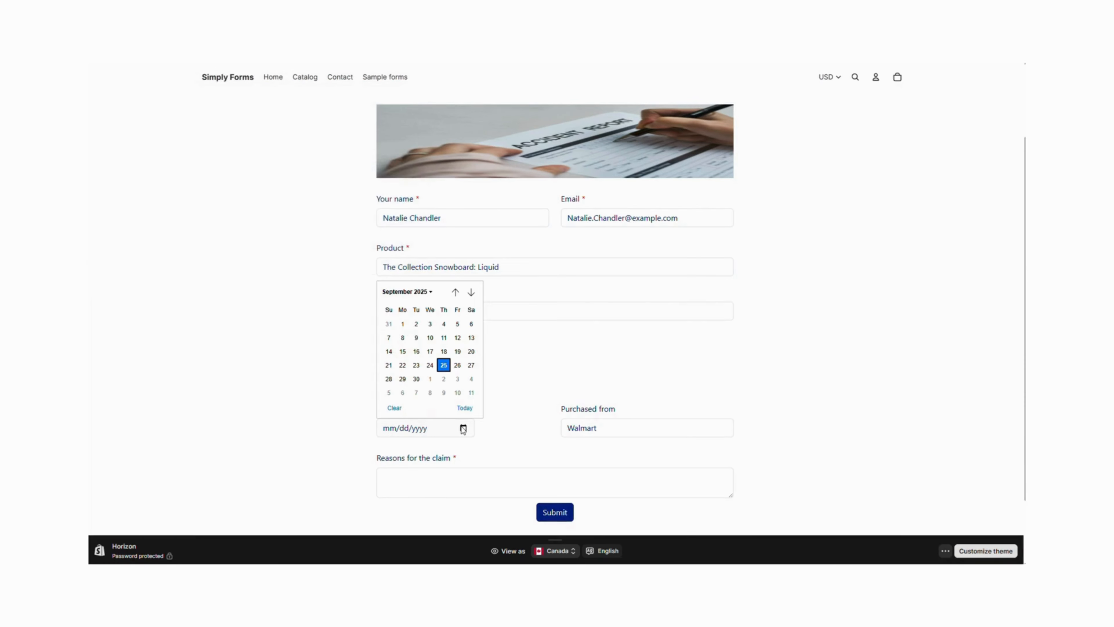
left_click(409, 328)
left_click(615, 428)
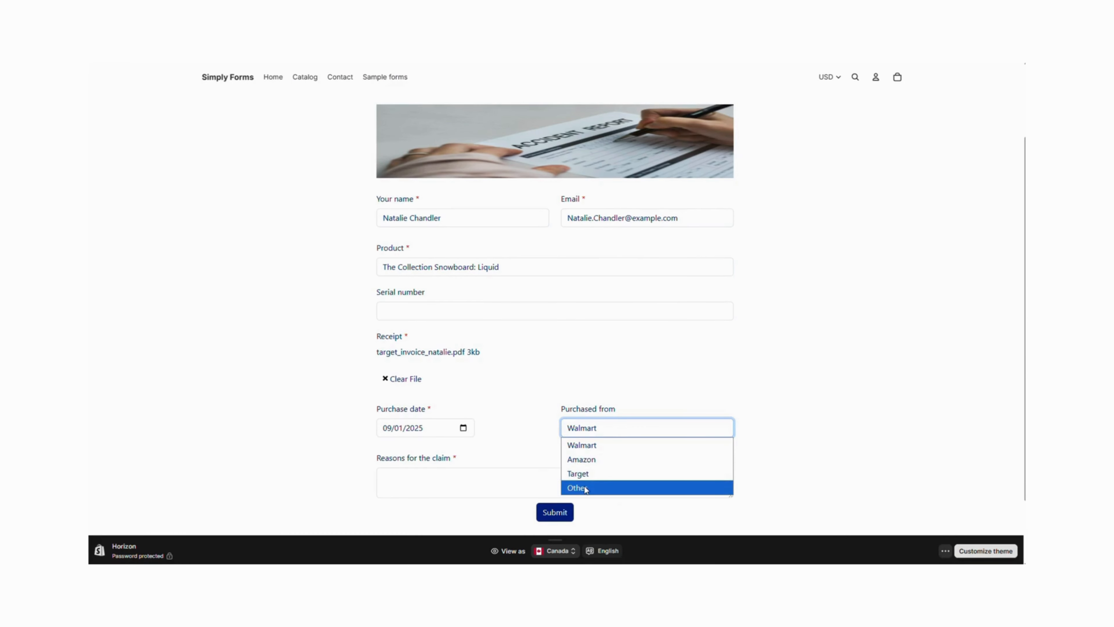
left_click(584, 472)
left_click(584, 472)
Paste the reasons for the claim, enlarge the text box, and submit the form
key("ctrl+v")
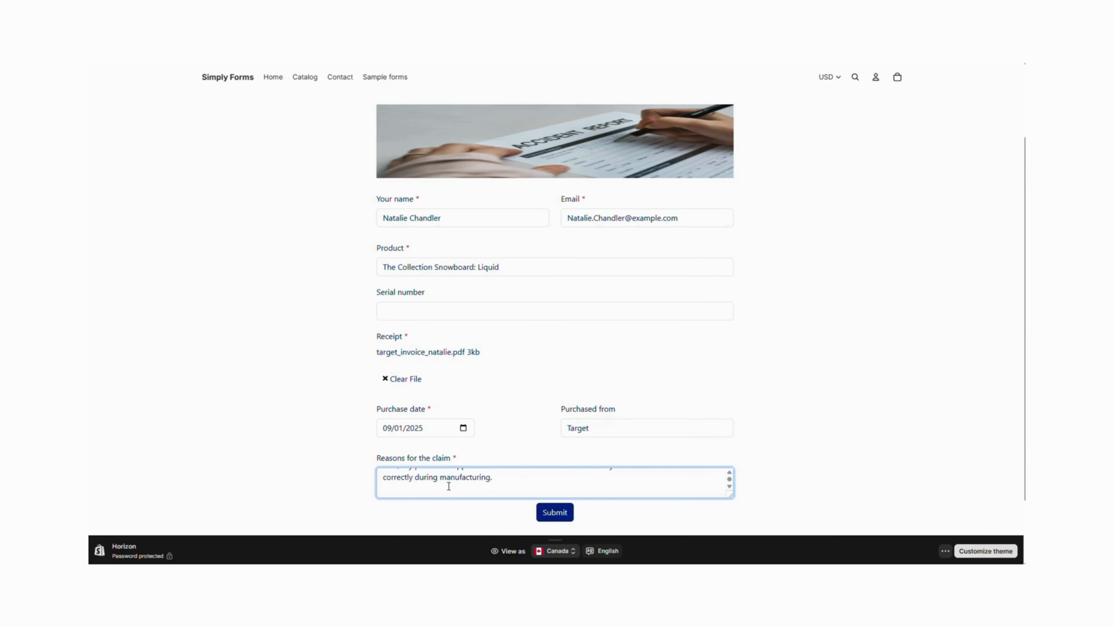
left_click_drag(728, 492, 729, 516)
scroll(783, 489, "down", 3)
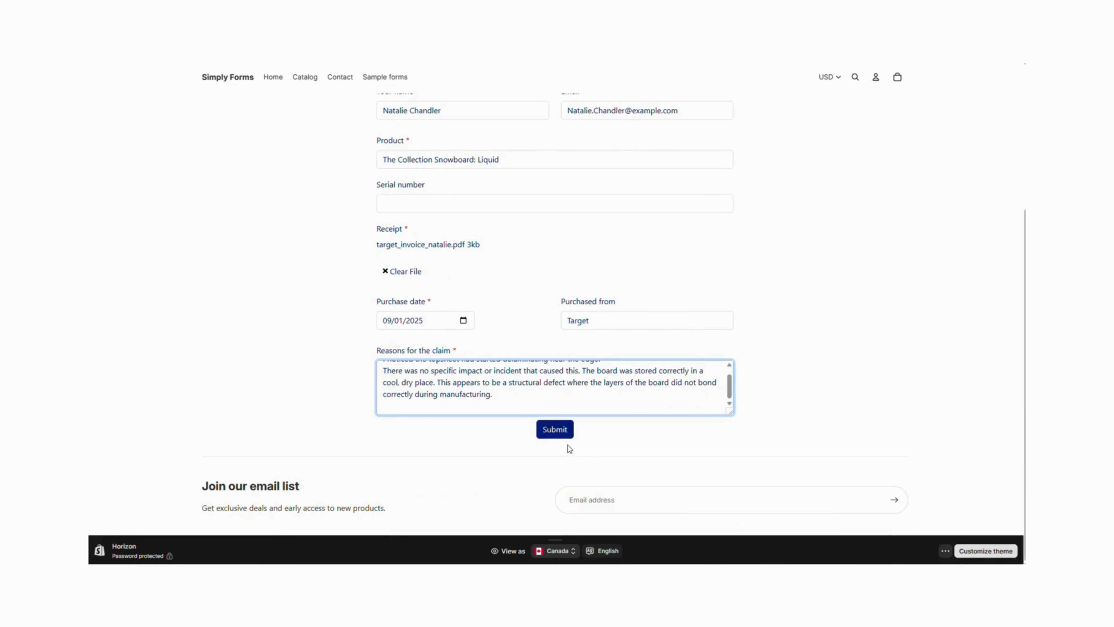
left_click(560, 434)
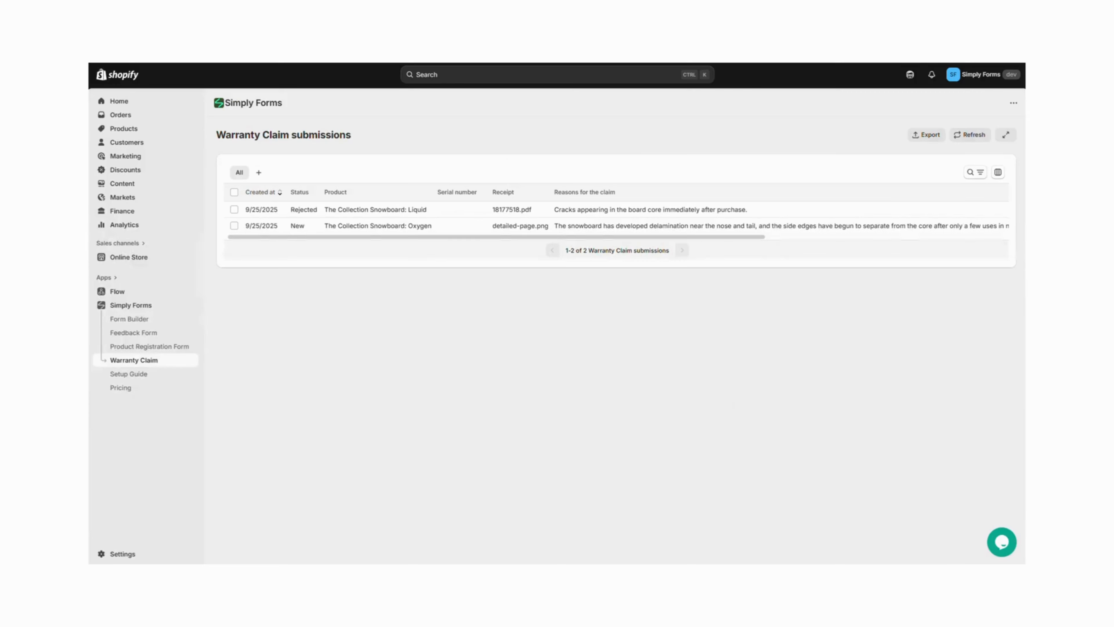
Refresh the Warranty Claim submissions list and open the newest submission to review it
left_click(967, 138)
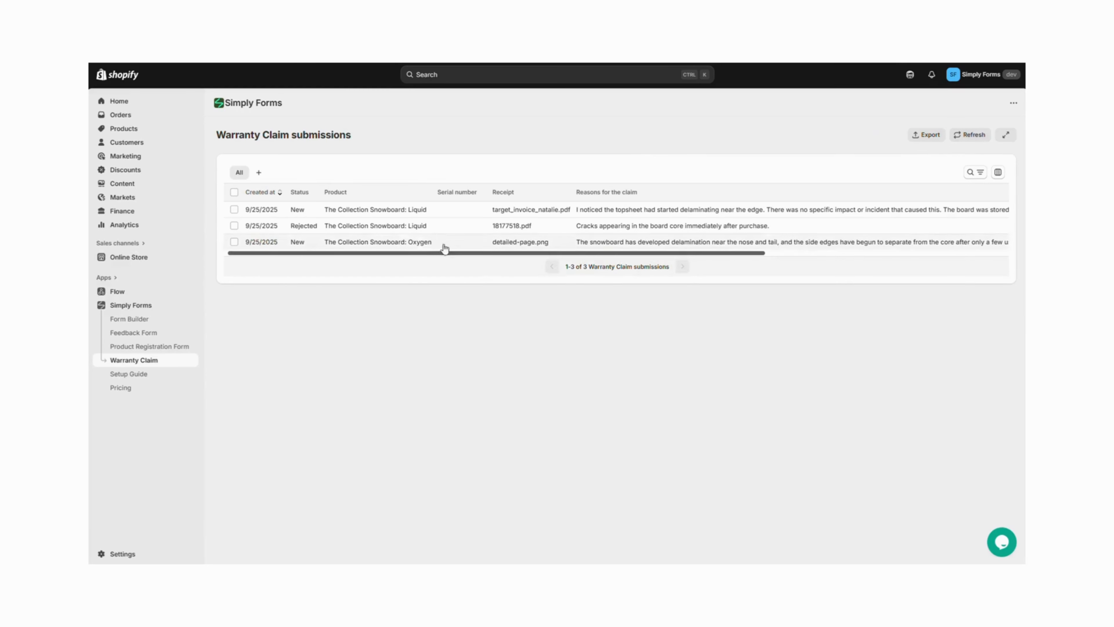
left_click(385, 211)
scroll(545, 341, "down", 3)
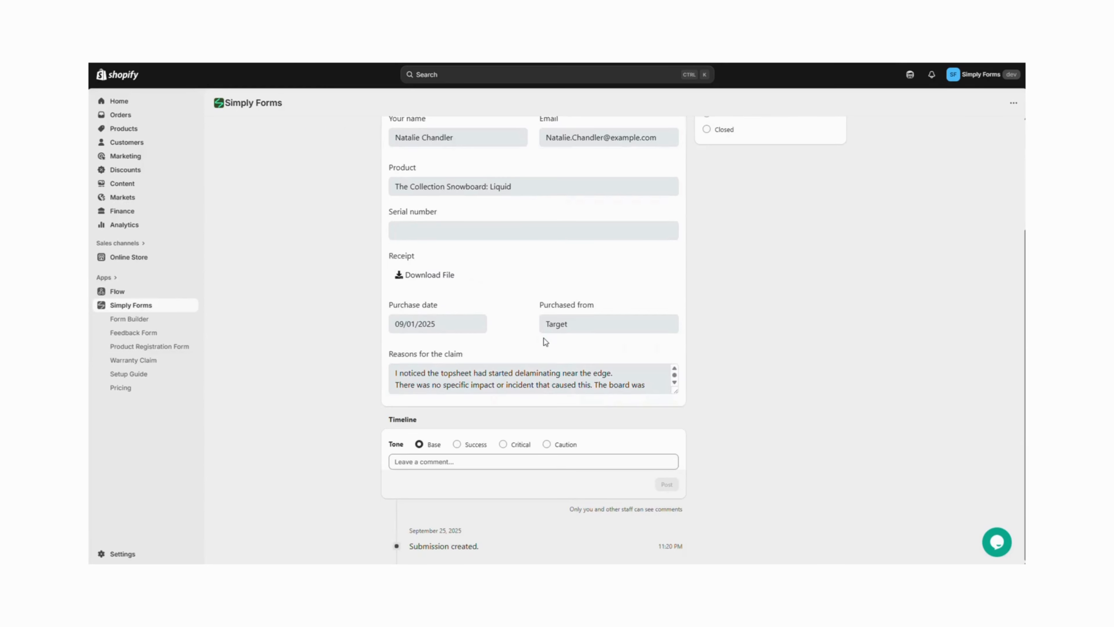
scroll(545, 342, "up", 3)
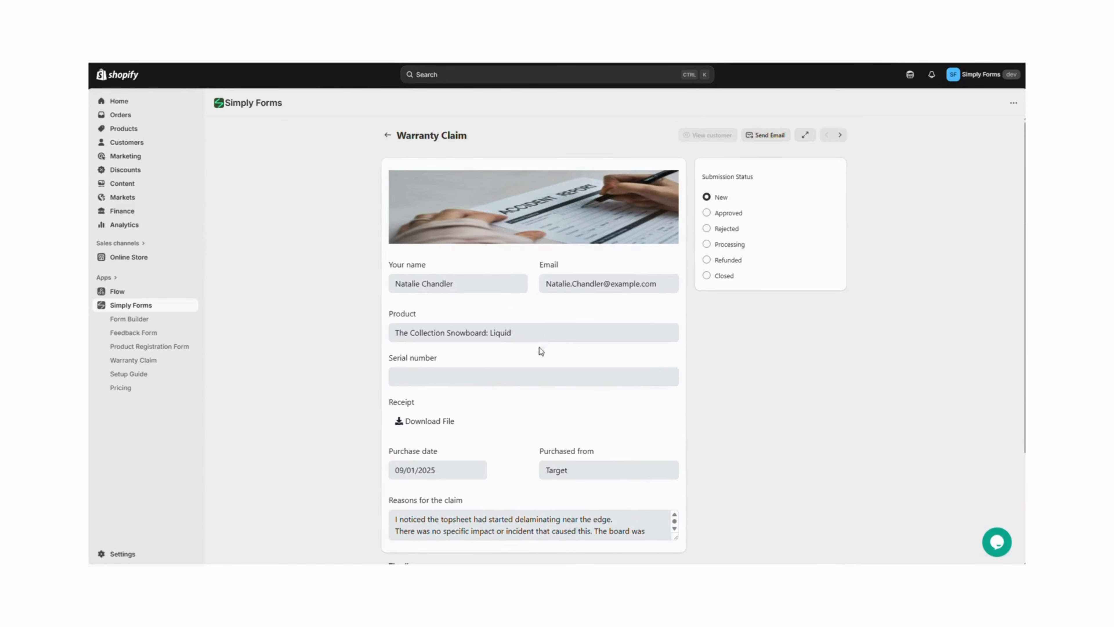
scroll(504, 409, "down", 1)
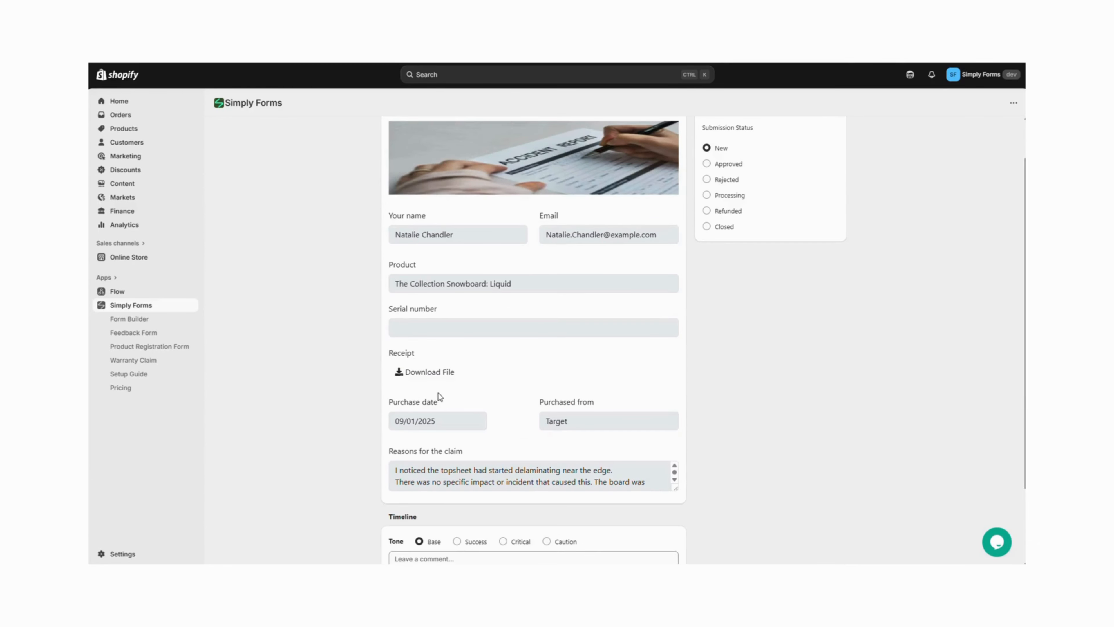
Download and open the submission's receipt file to check it, then close it
left_click(429, 373)
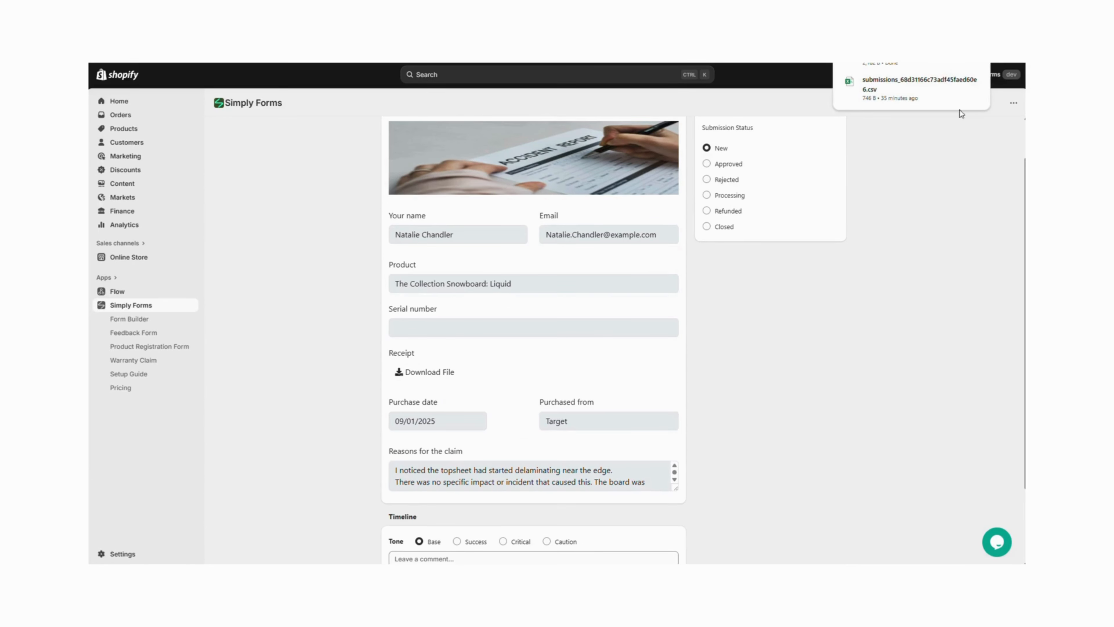
left_click(881, 63)
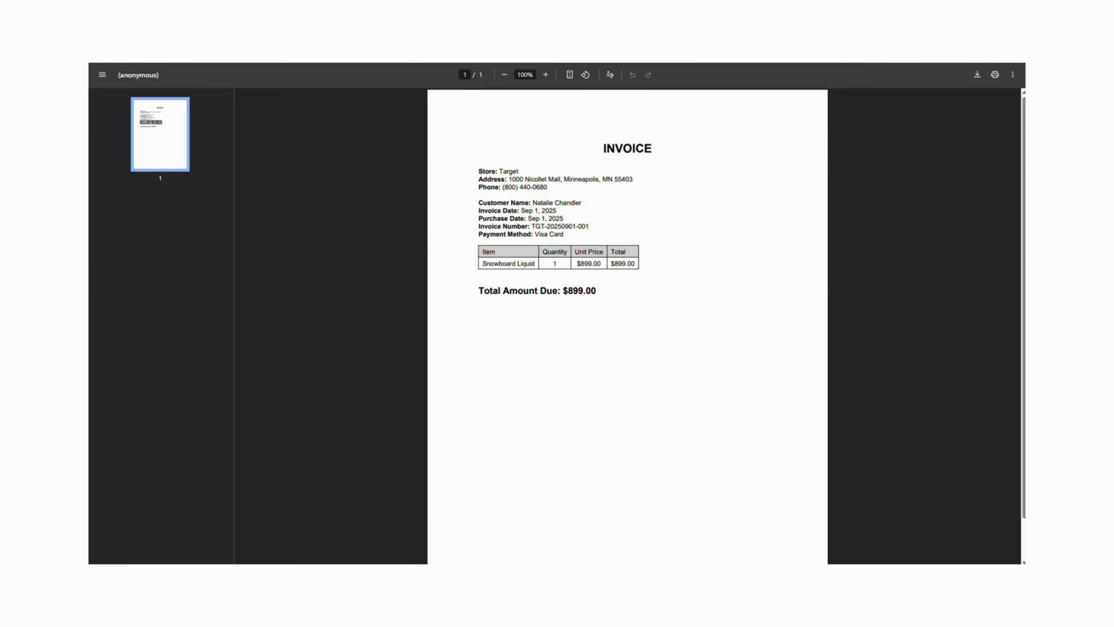
key("ctrl+w")
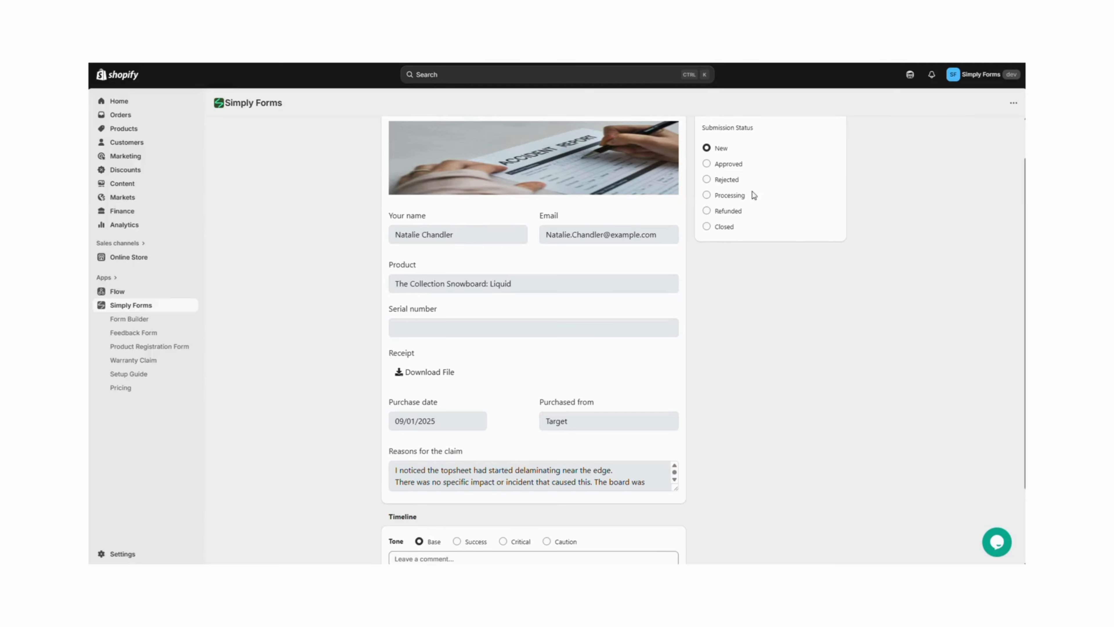
Set the submission status to Approved, save, and return to the submissions list
left_click(707, 165)
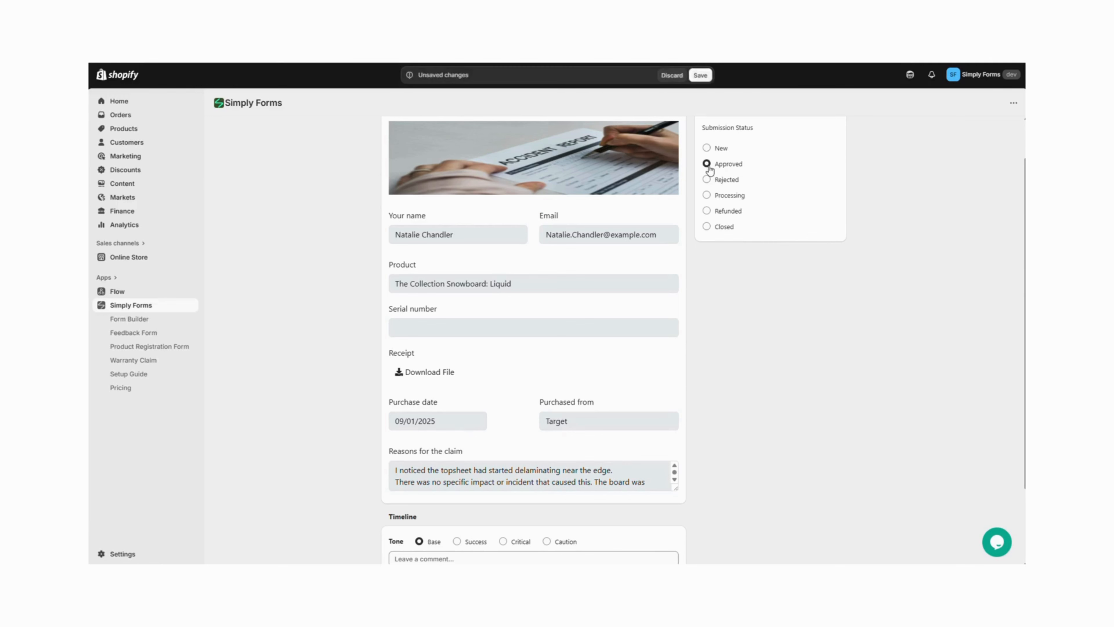
left_click(700, 74)
scroll(715, 206, "up", 1)
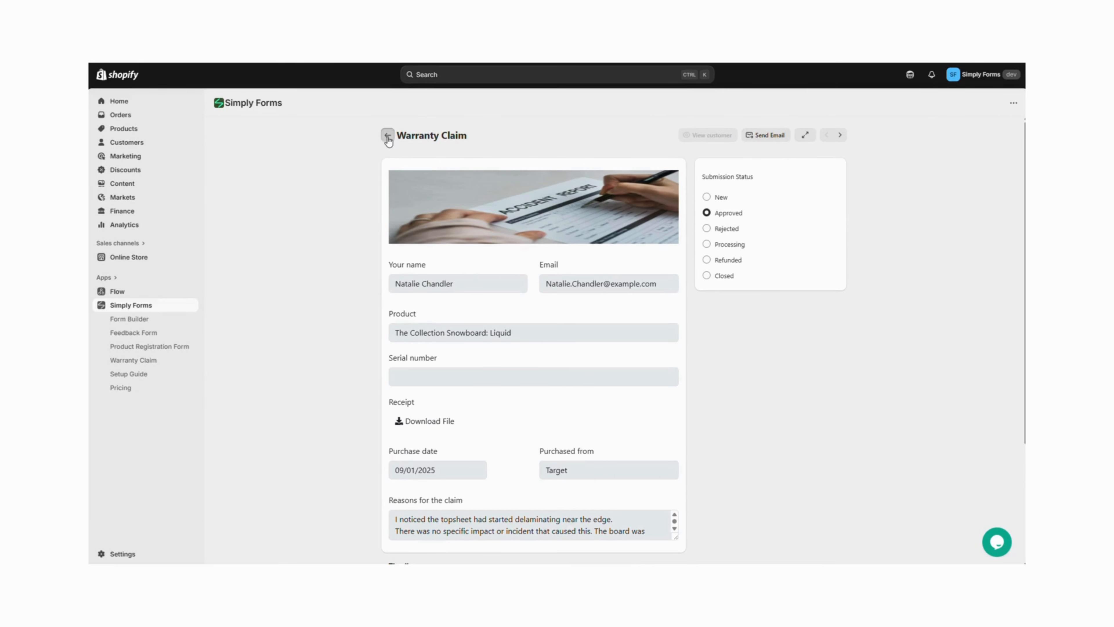
left_click(387, 137)
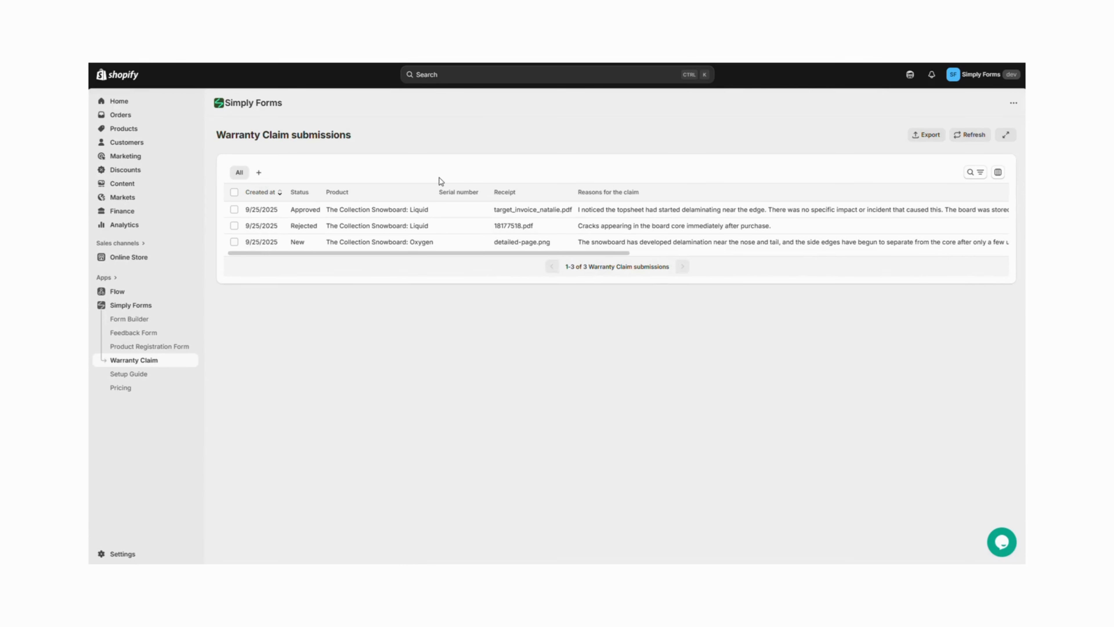
Filter the submissions list by Approved status, then cancel the filter
left_click(973, 172)
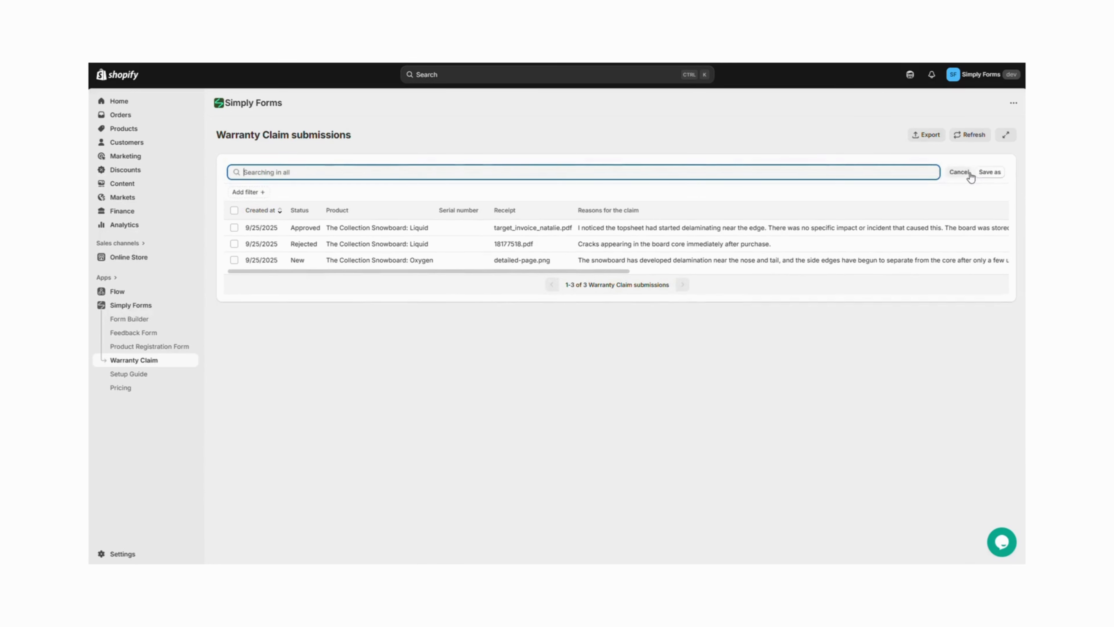
left_click(253, 194)
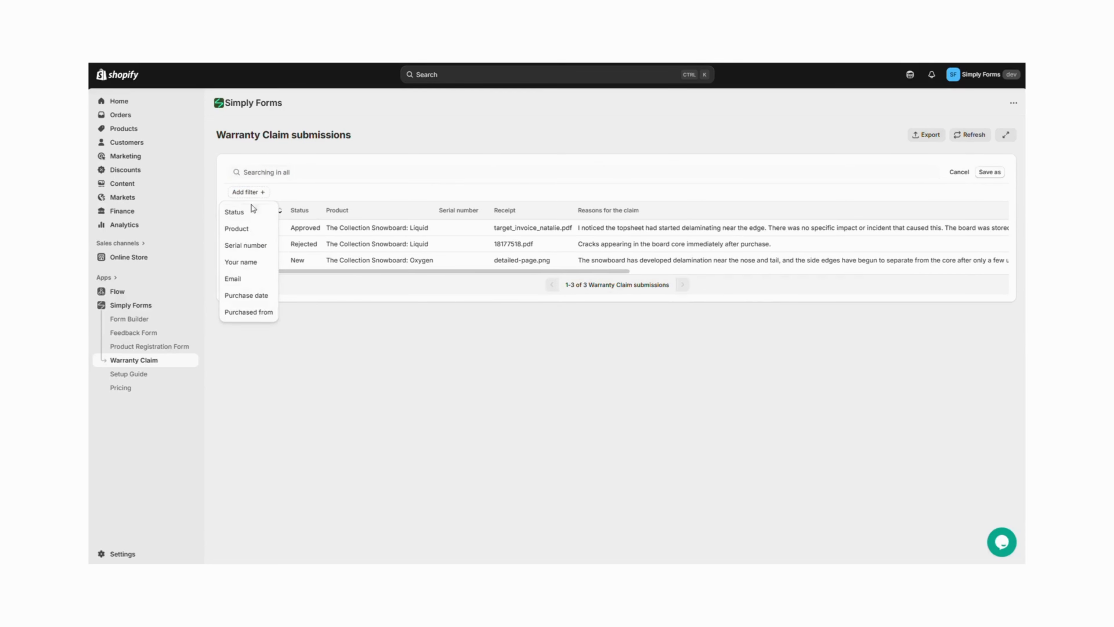
left_click(239, 214)
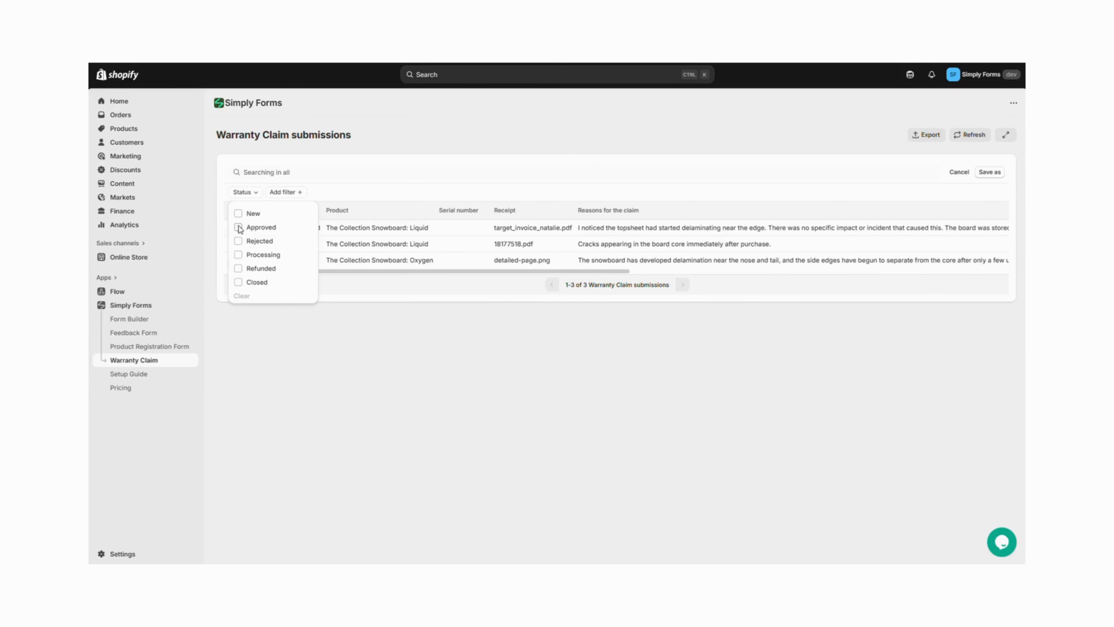
left_click(238, 227)
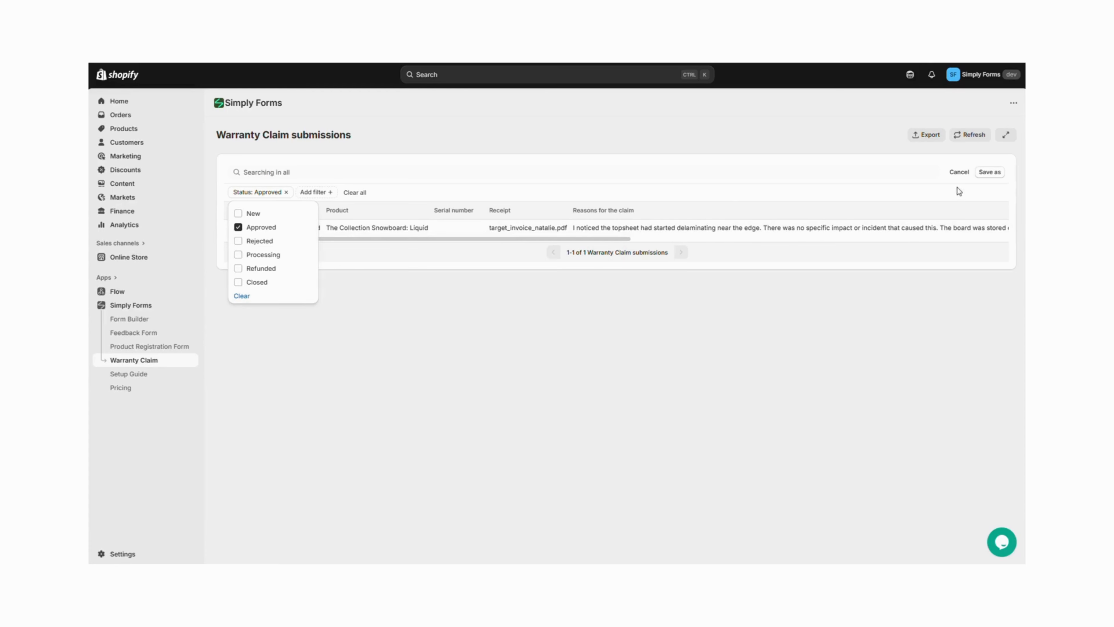
left_click(959, 172)
left_click(968, 175)
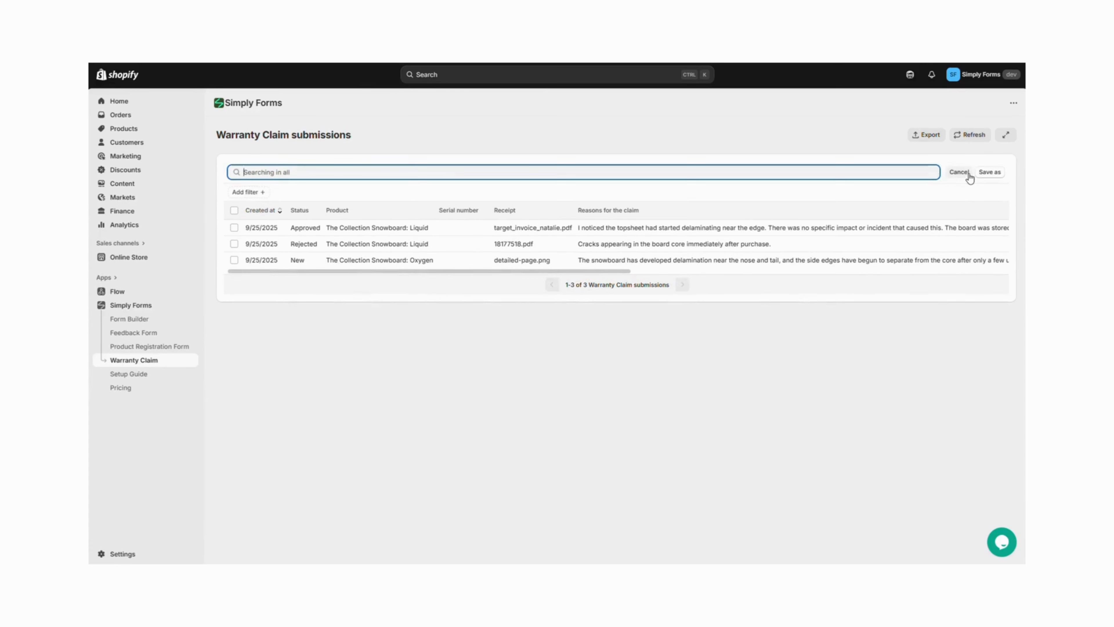
Search the submissions for "crack", then cancel the search
type("cr")
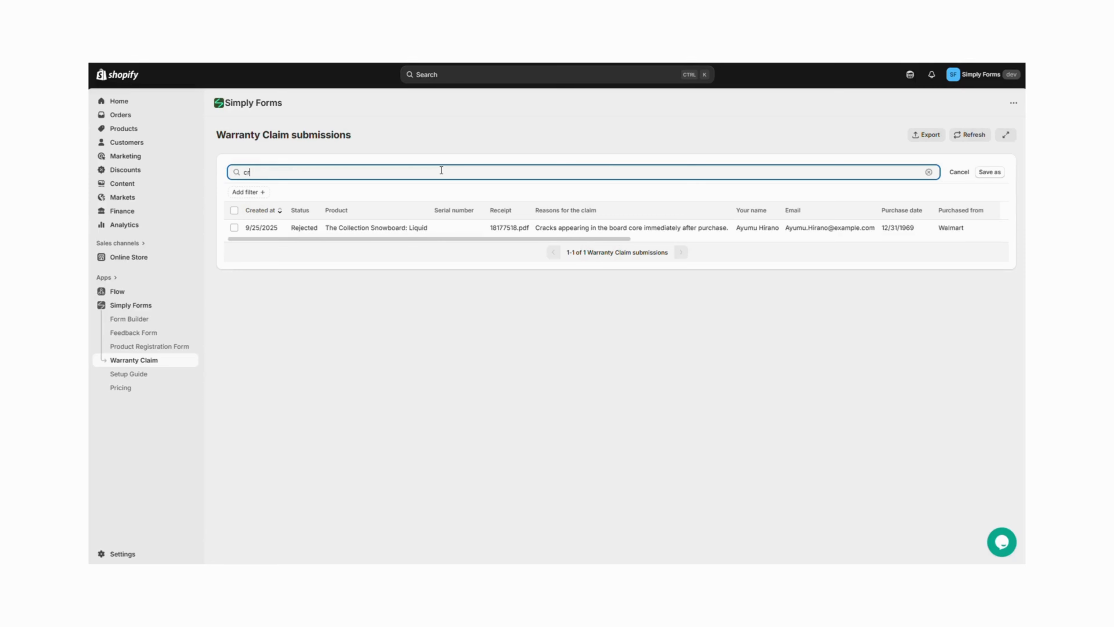
type("ack")
left_click(958, 173)
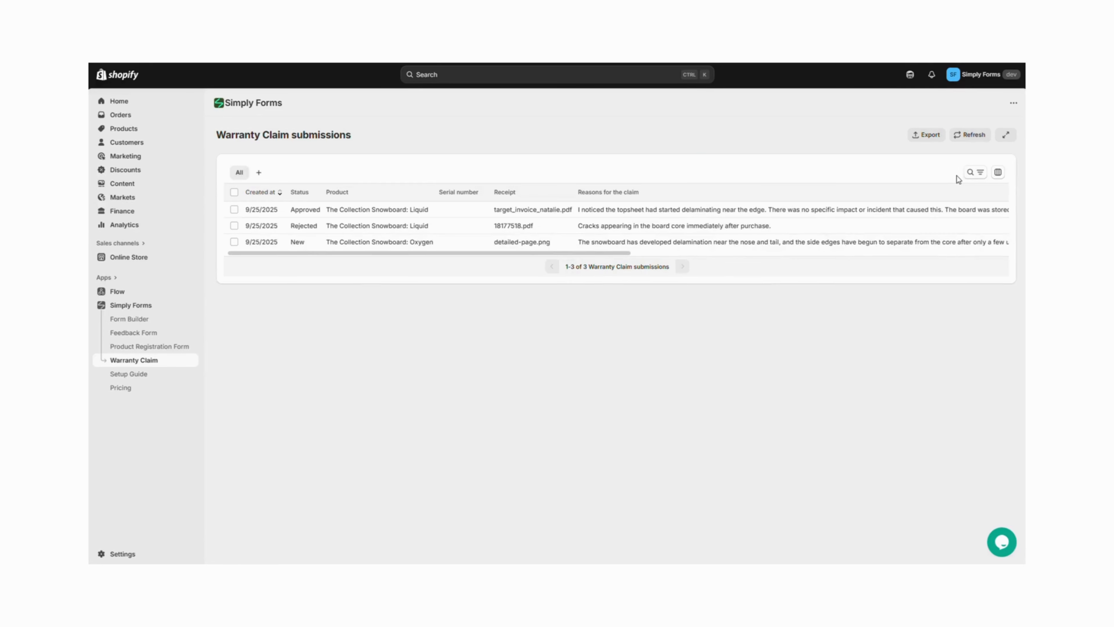
Edit the table columns: move Purchased from after Serial number, and hide the Serial number and Receipt columns
left_click(998, 172)
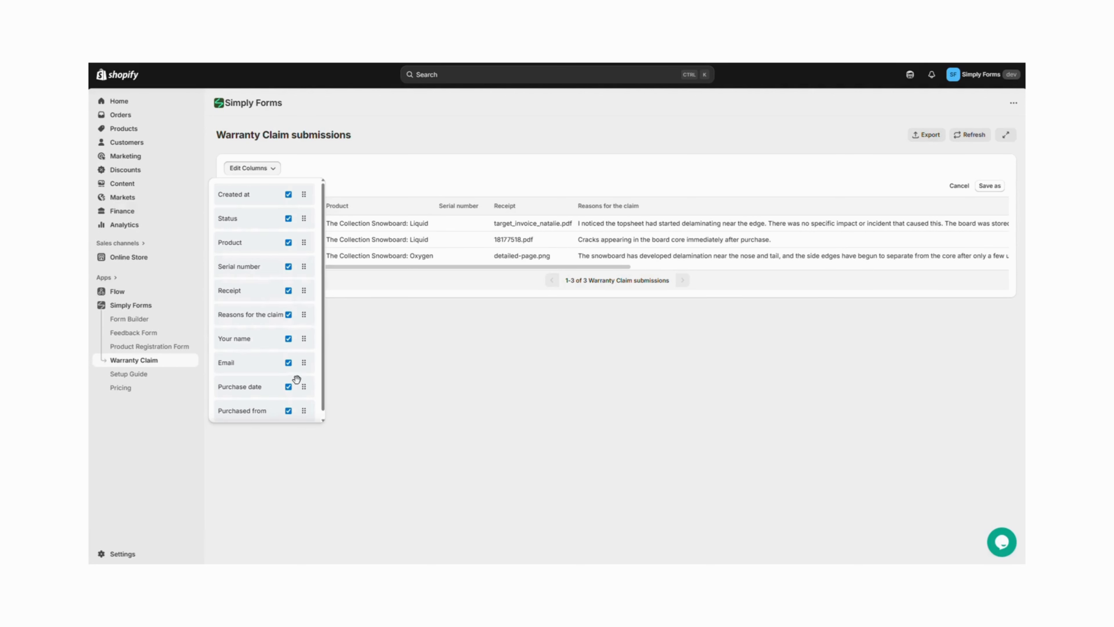
left_click_drag(302, 410, 304, 290)
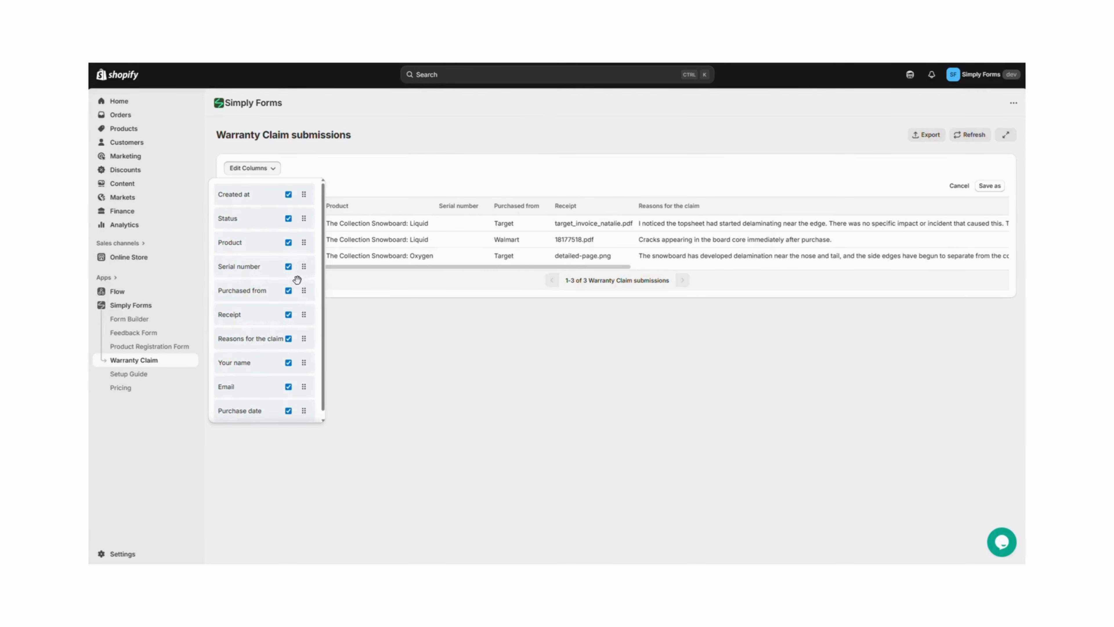
left_click(289, 267)
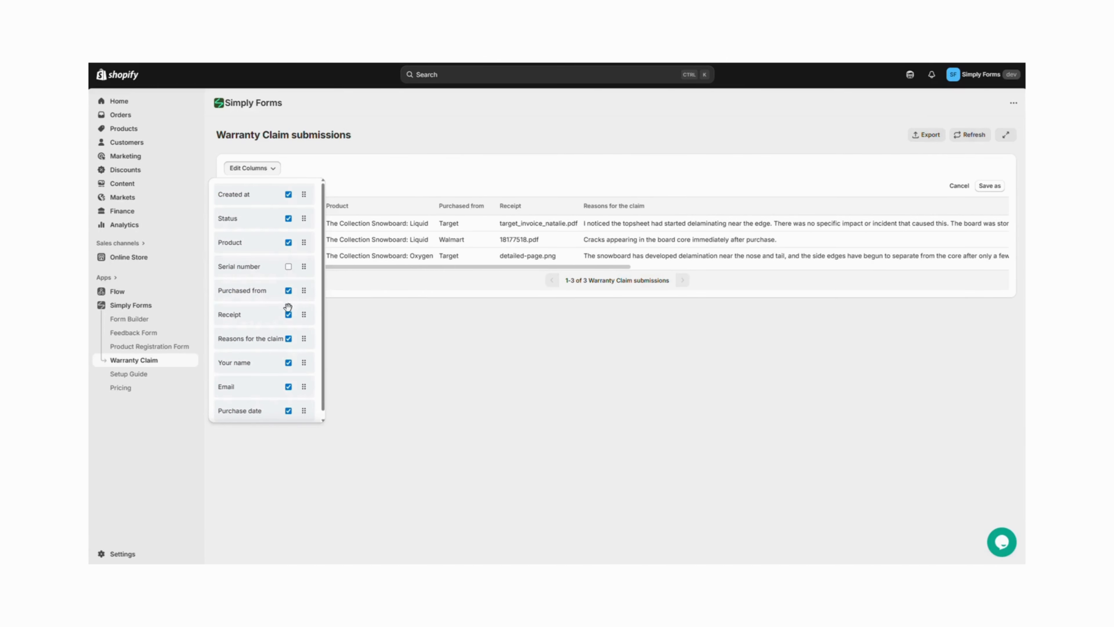
left_click(288, 315)
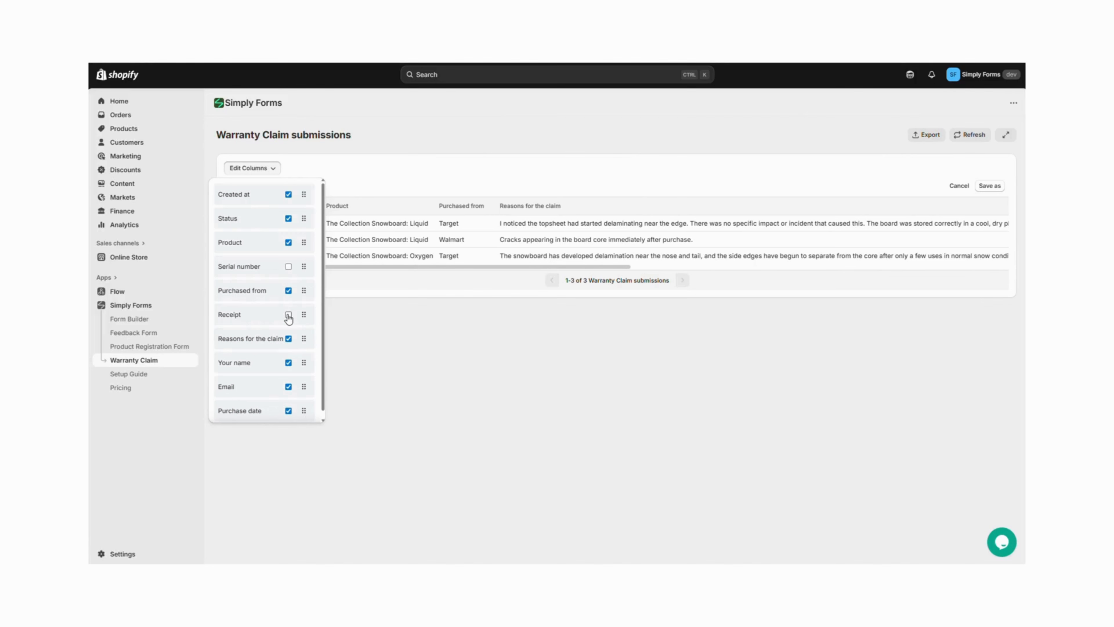
left_click(479, 341)
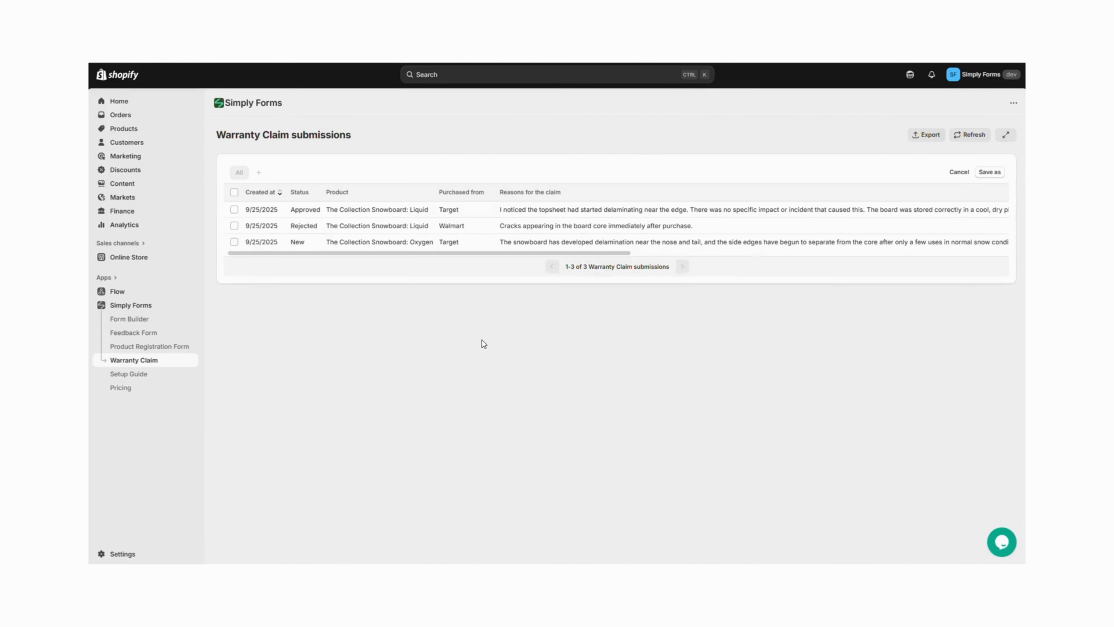
Sort the submissions list by Product, then re-sort it by Status
left_click(353, 195)
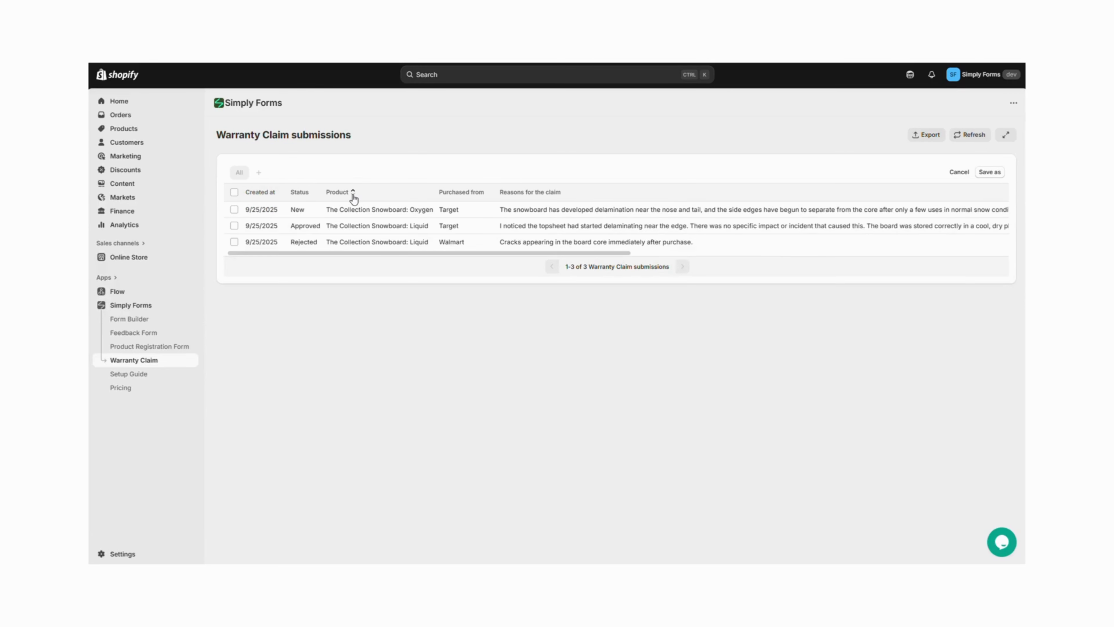
left_click(313, 196)
left_click(313, 197)
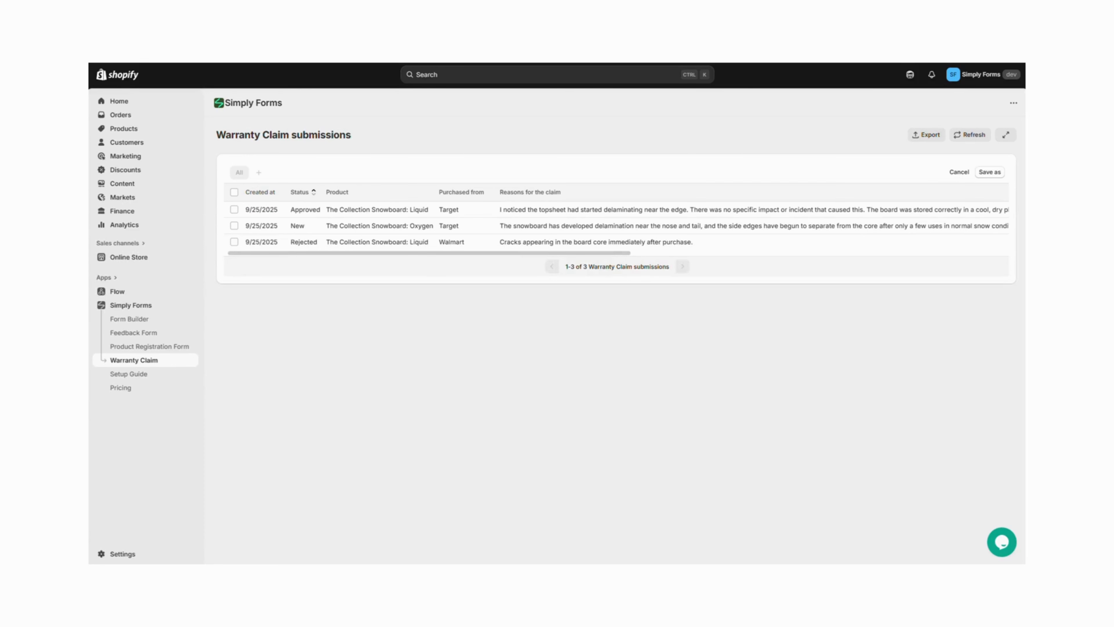